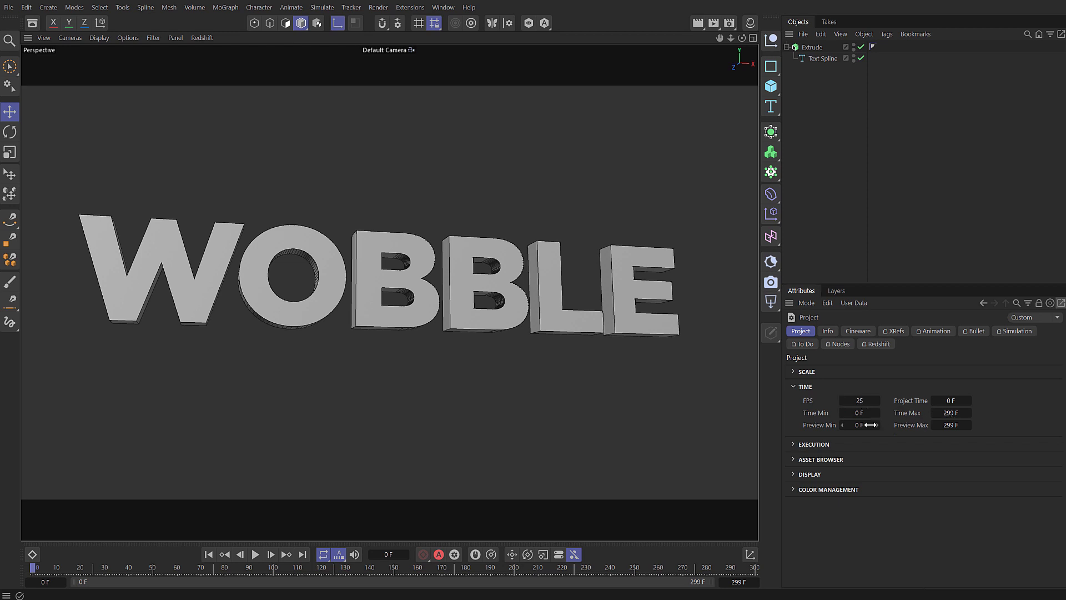
Step: Keep the project's end frame at 299 F so the range stays 0–299
click(948, 413)
key(Return)
Step: Wrap the Extrude text in a Volume Builder with a 2 cm voxel size
click(809, 47)
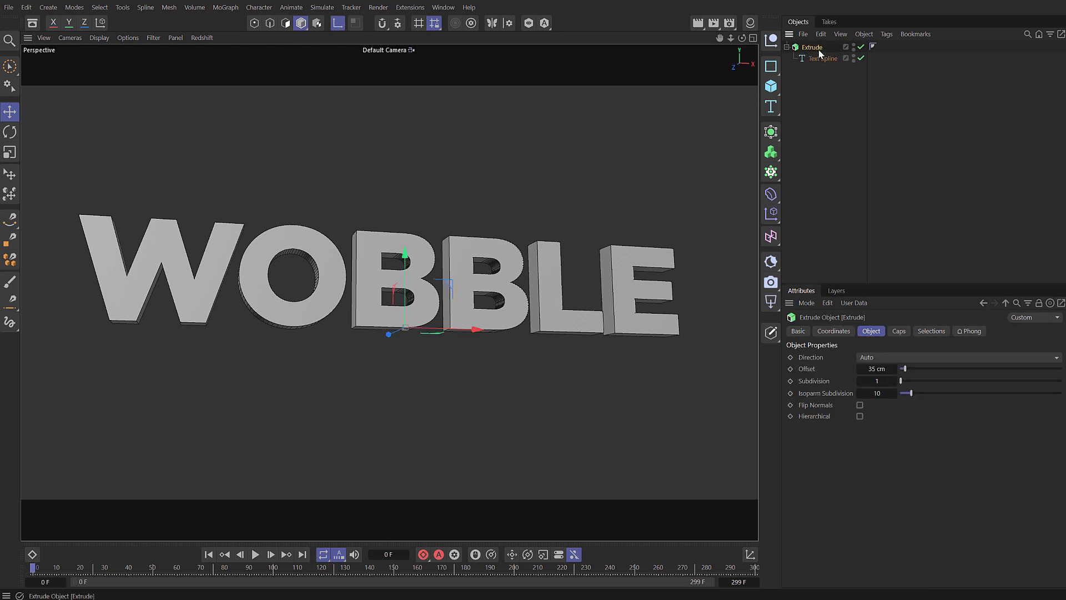
click(194, 7)
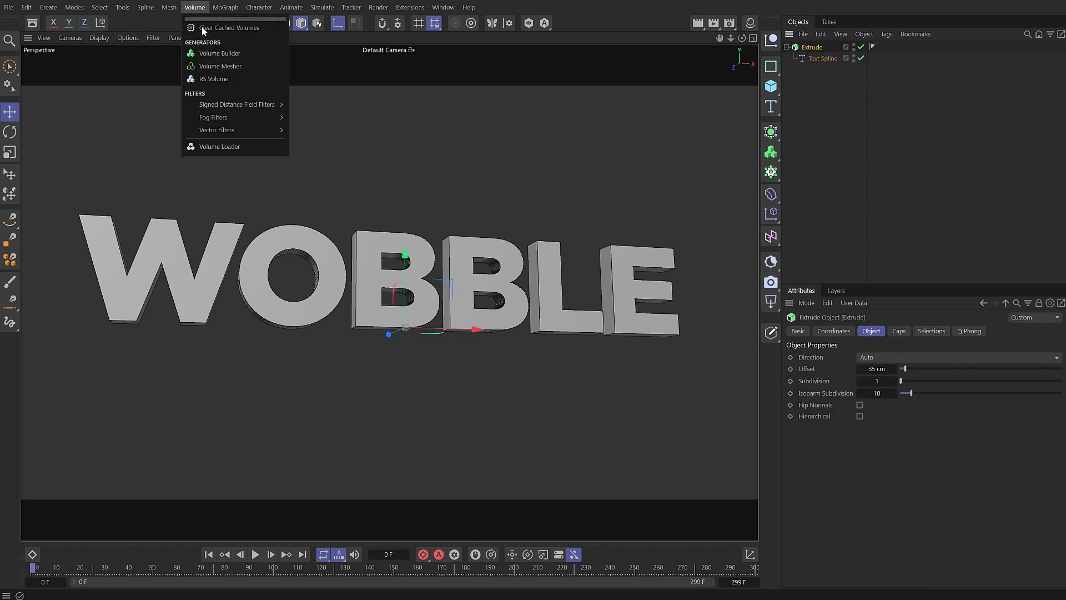
click(219, 54)
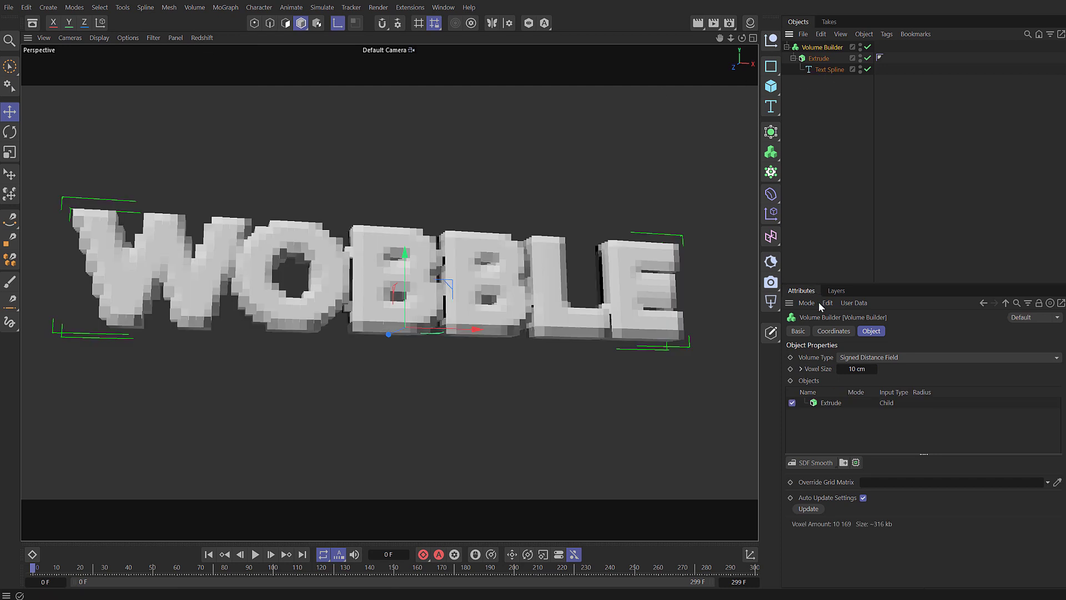
click(857, 369)
text(2)
key(Return)
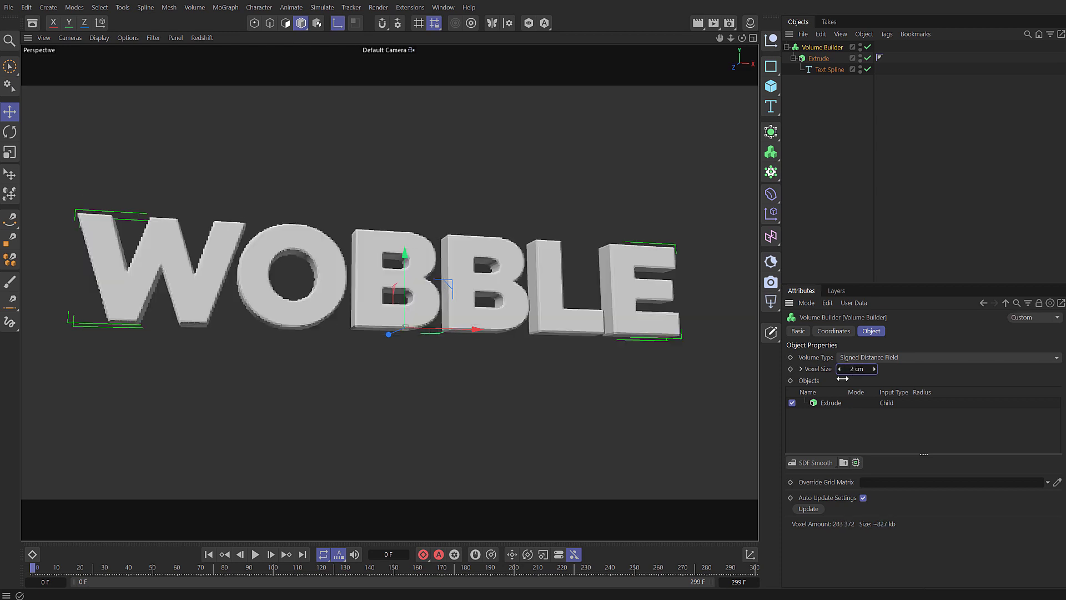
Step: Add an SDF Smooth filter and a Volume Mesher to turn the volume into rounded polygons
click(820, 462)
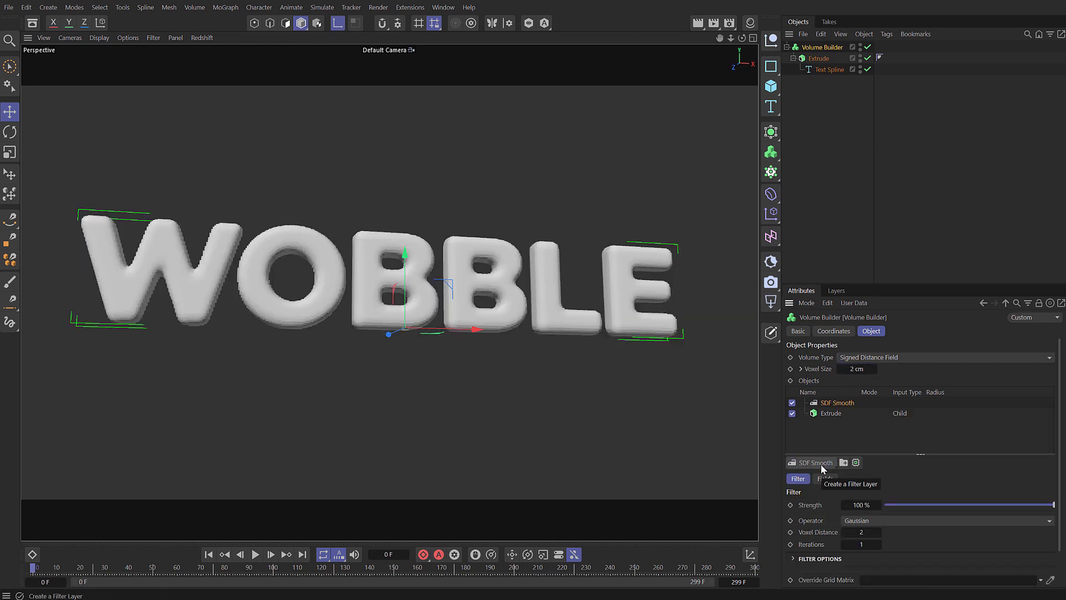
click(195, 8)
click(210, 67)
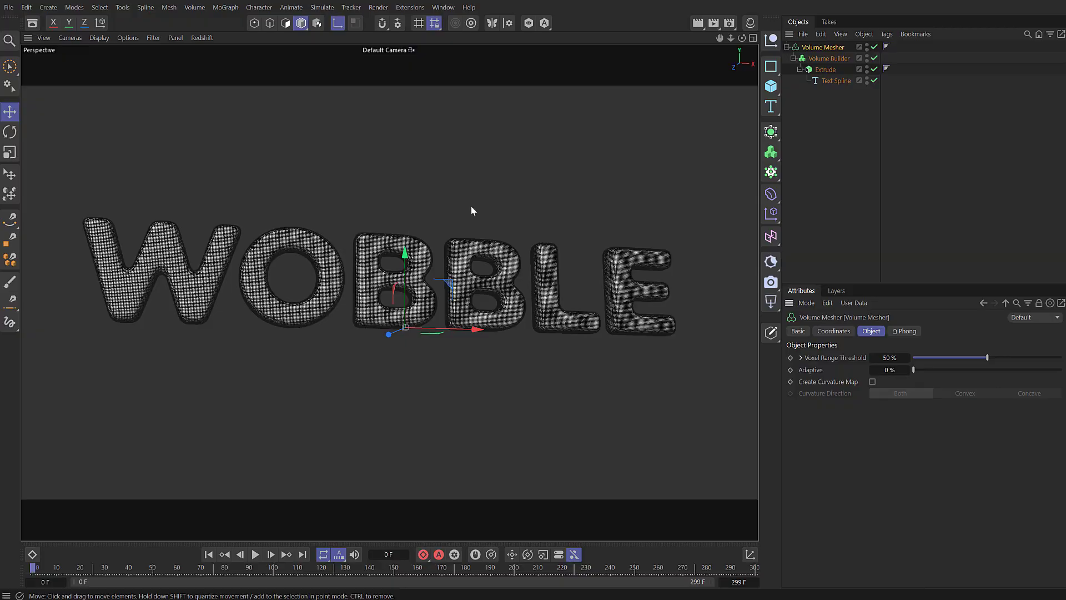
scroll(470, 291, up, 5)
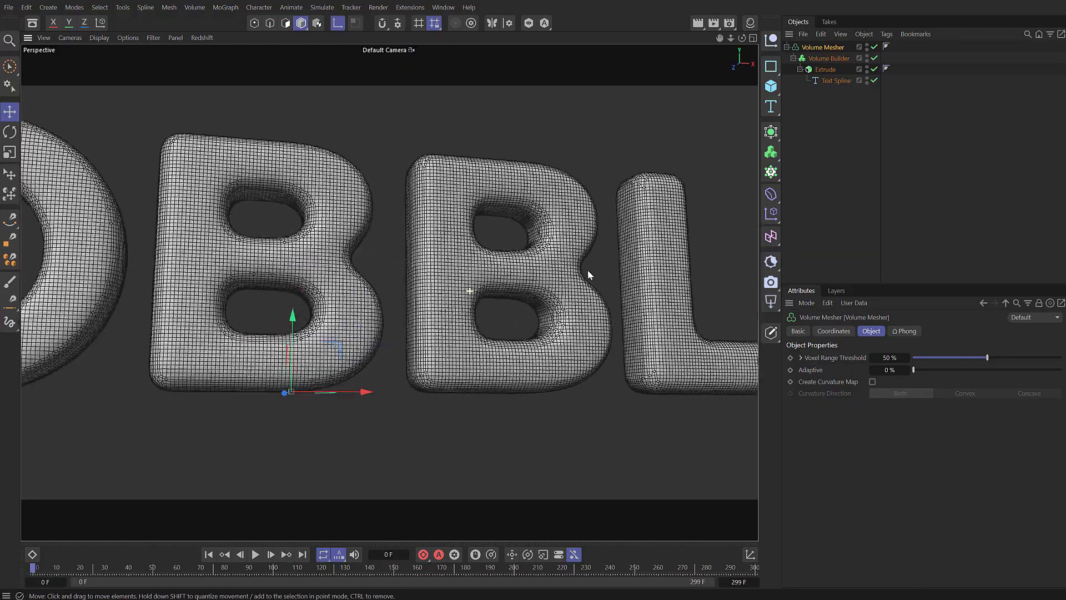
alt+drag(587, 274, 373, 179)
scroll(468, 152, up, 8)
scroll(441, 153, down, 6)
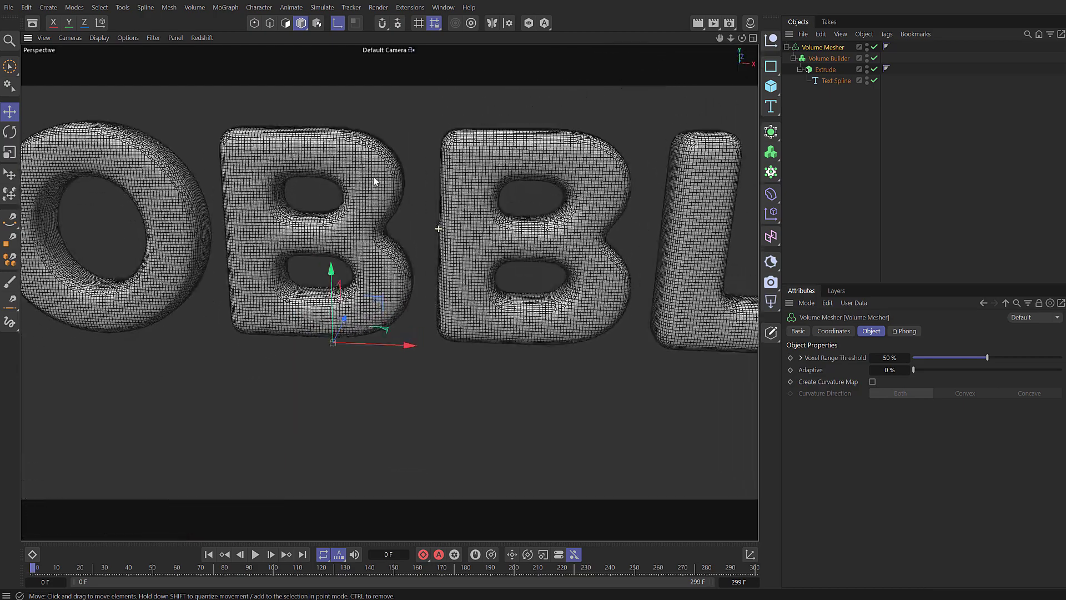
scroll(441, 214, down, 3)
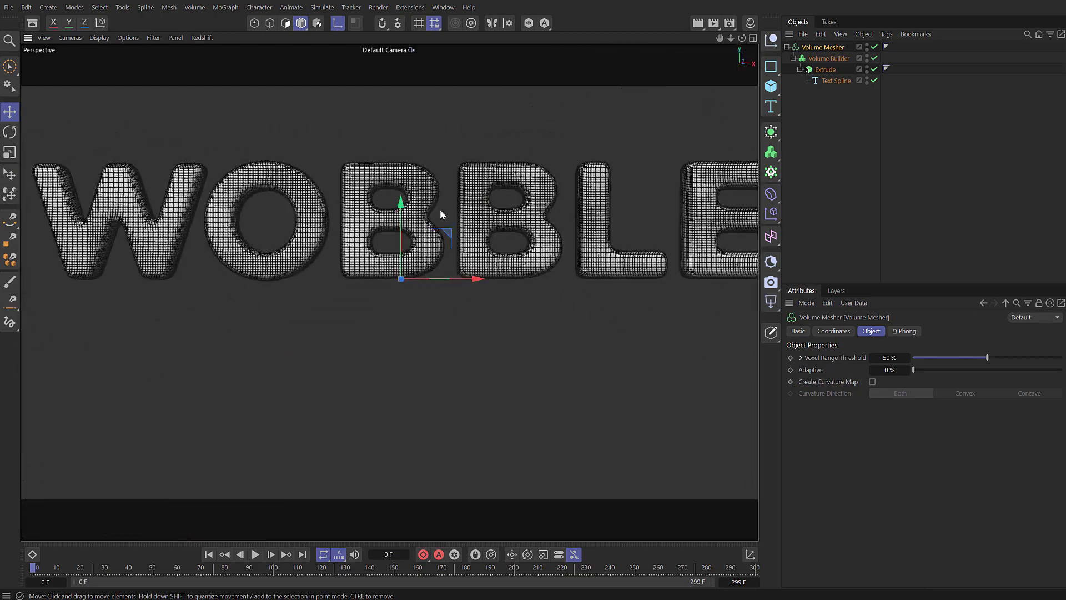
scroll(441, 210, down, 5)
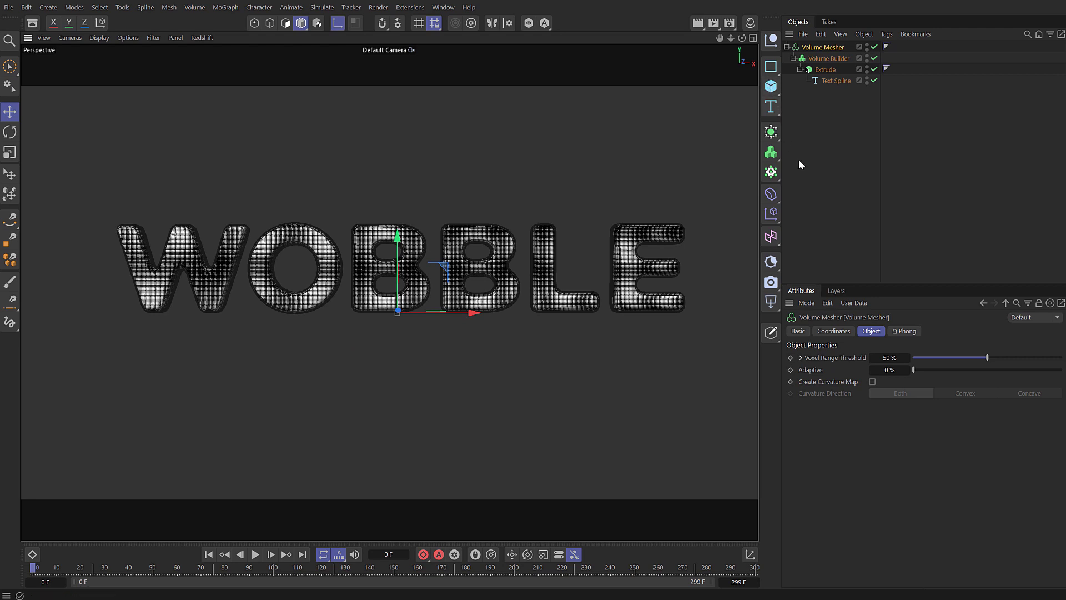
Step: Add a Remesh object over the volume mesh with Mesh Density set to 80 %
key(shift+c)
text(remes)
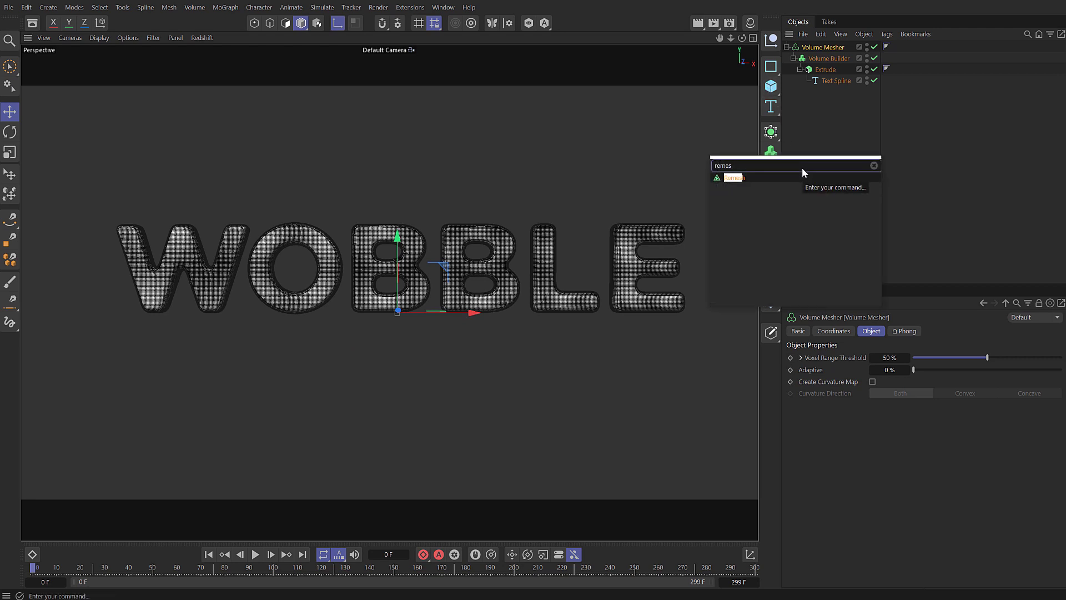
key(Return)
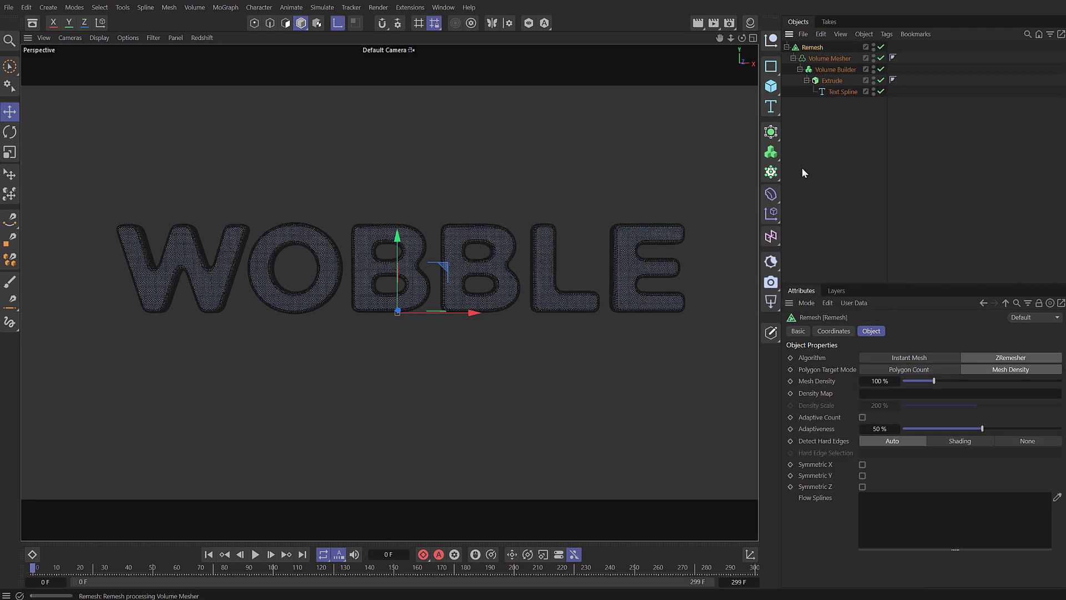
click(877, 382)
text(80)
key(Return)
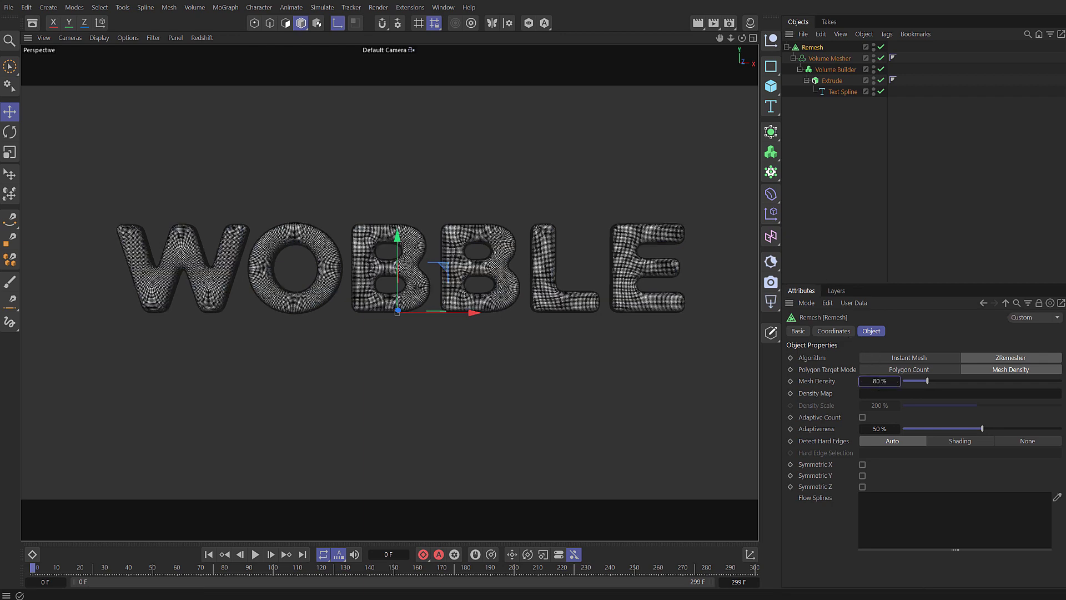
scroll(394, 238, up, 8)
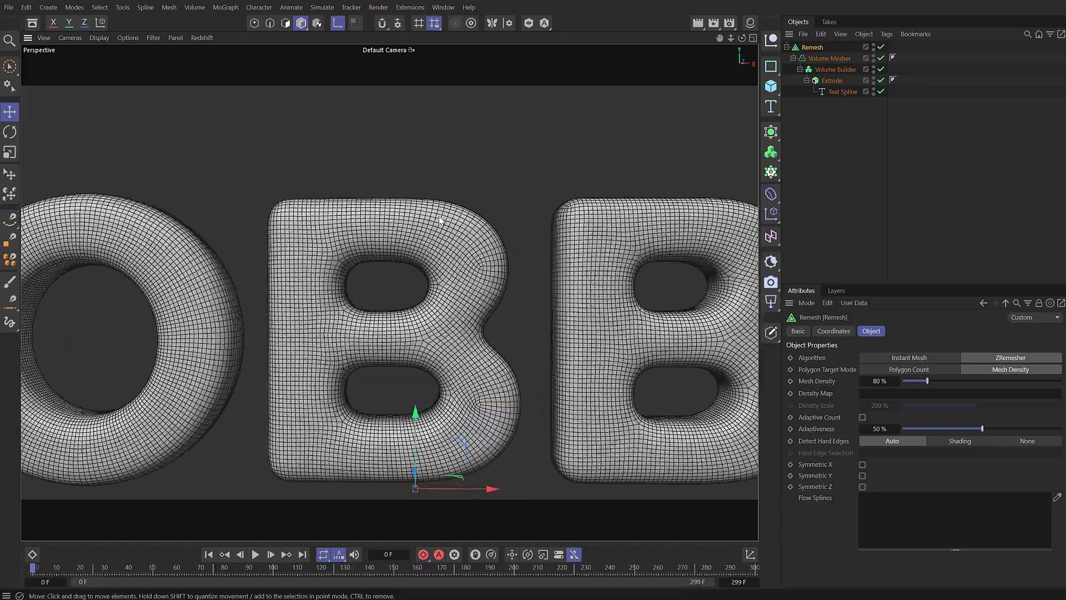
alt+drag(439, 220, 475, 222)
scroll(483, 244, down, 8)
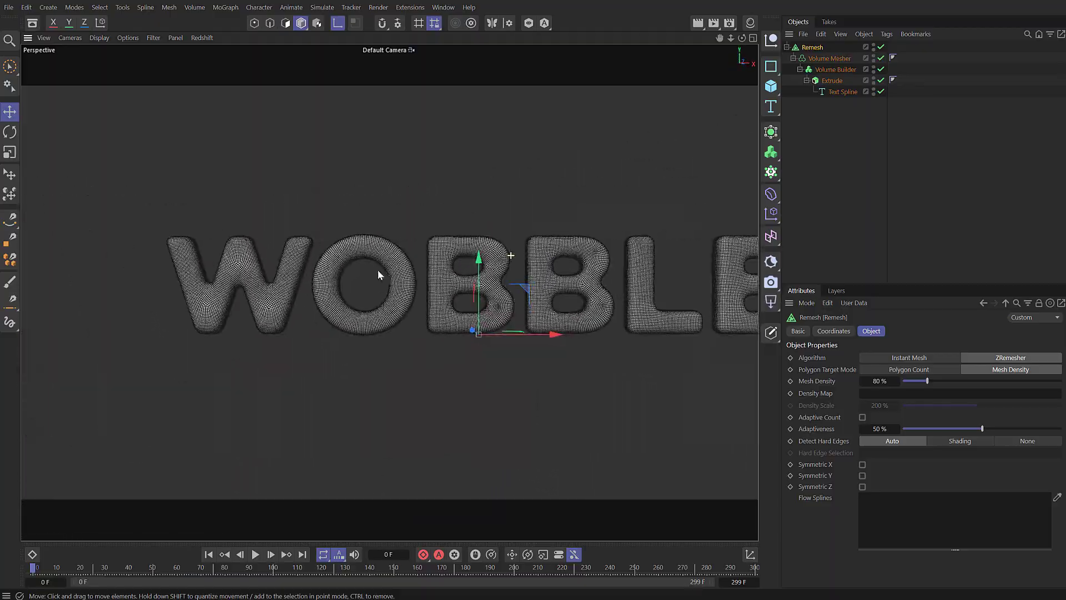
alt+middle_drag(517, 267, 435, 250)
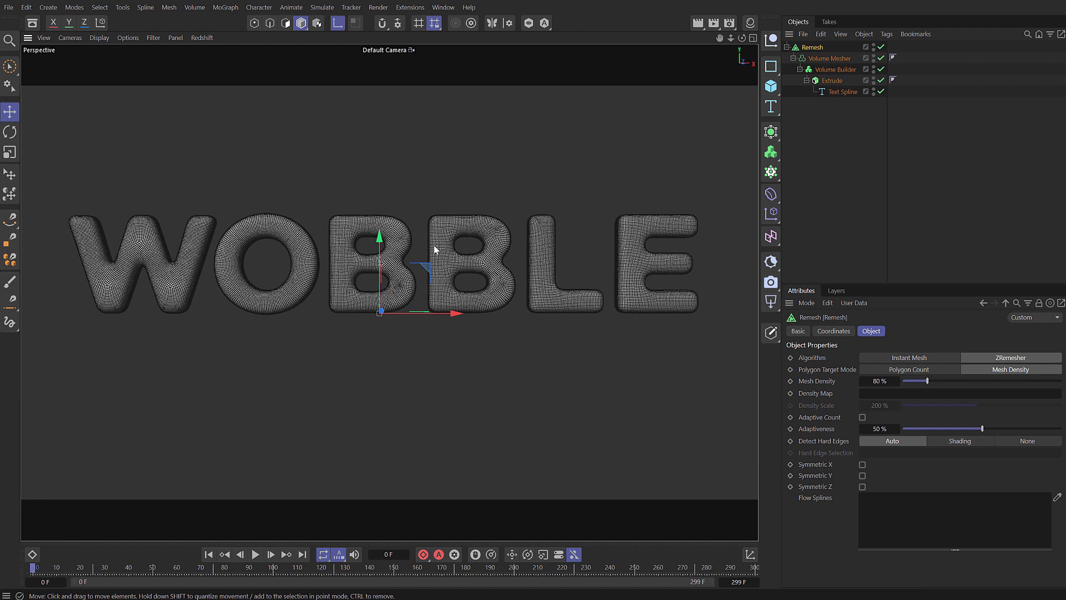
Step: Switch to Gouraud shading without lines, bake the Remesh to an object, and disable the original
key(n)
key(a)
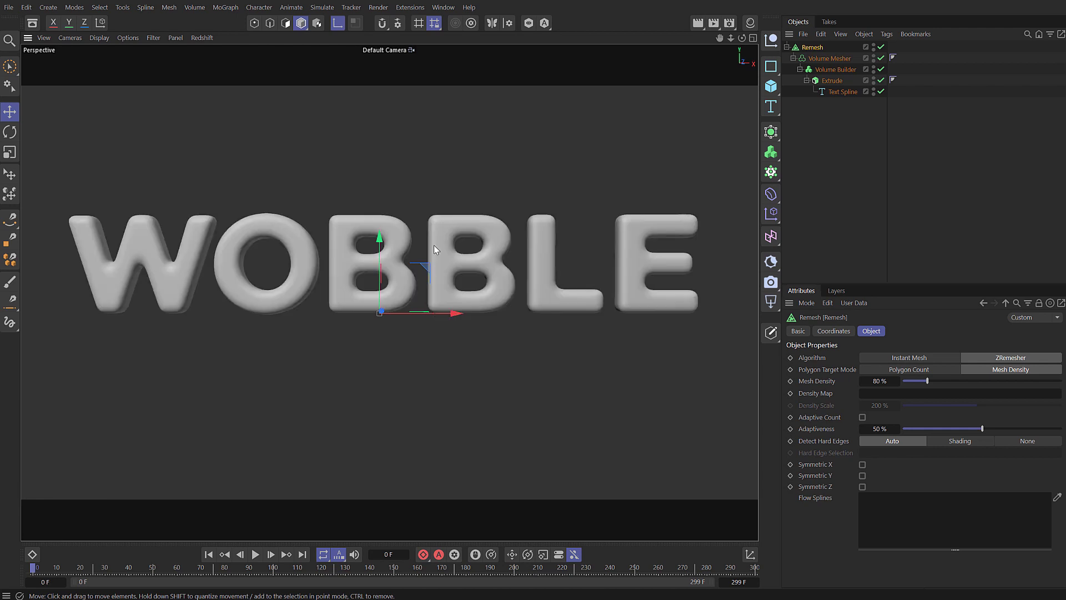
right_click(812, 48)
click(860, 366)
ctrl+click(882, 47)
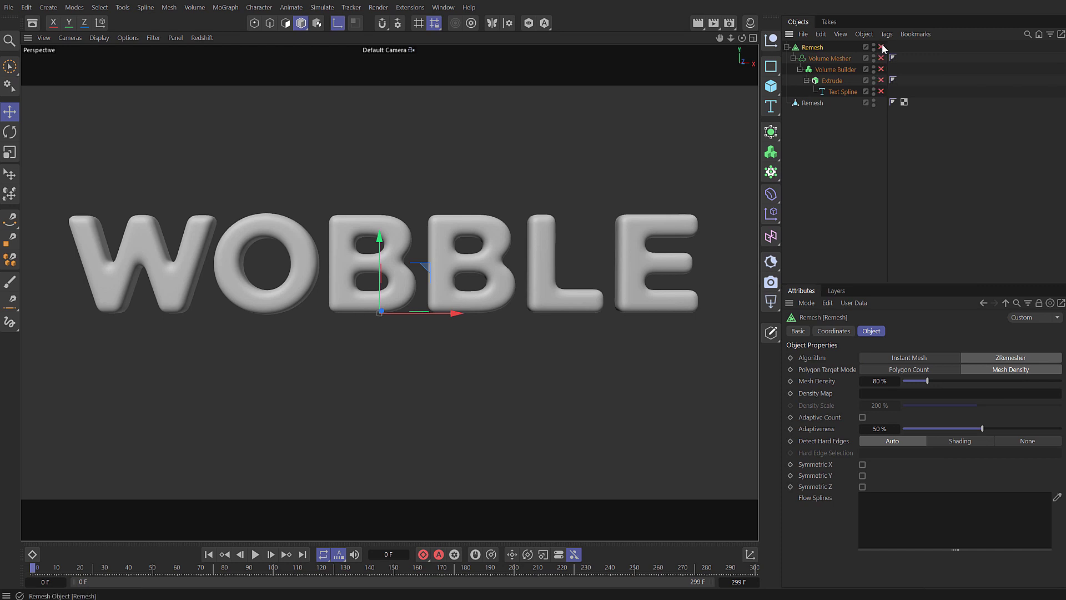
Step: Rename the baked object 'Wobble' and split it per letter with Polygon Islands to Objects
double_click(813, 103)
text(Wobble)
key(Return)
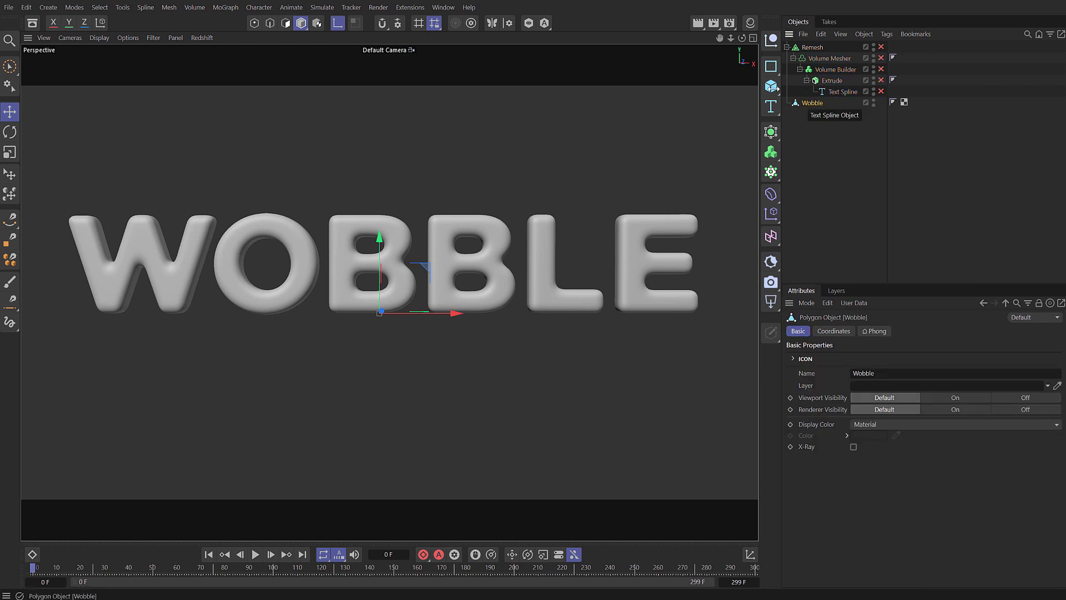
click(287, 25)
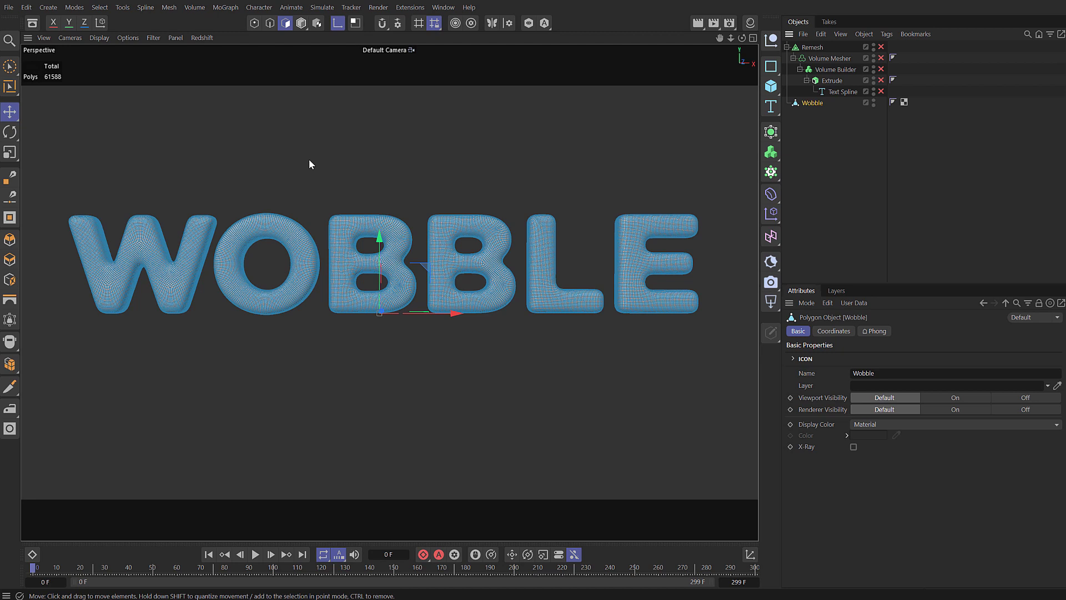
key(shift+c)
text(p)
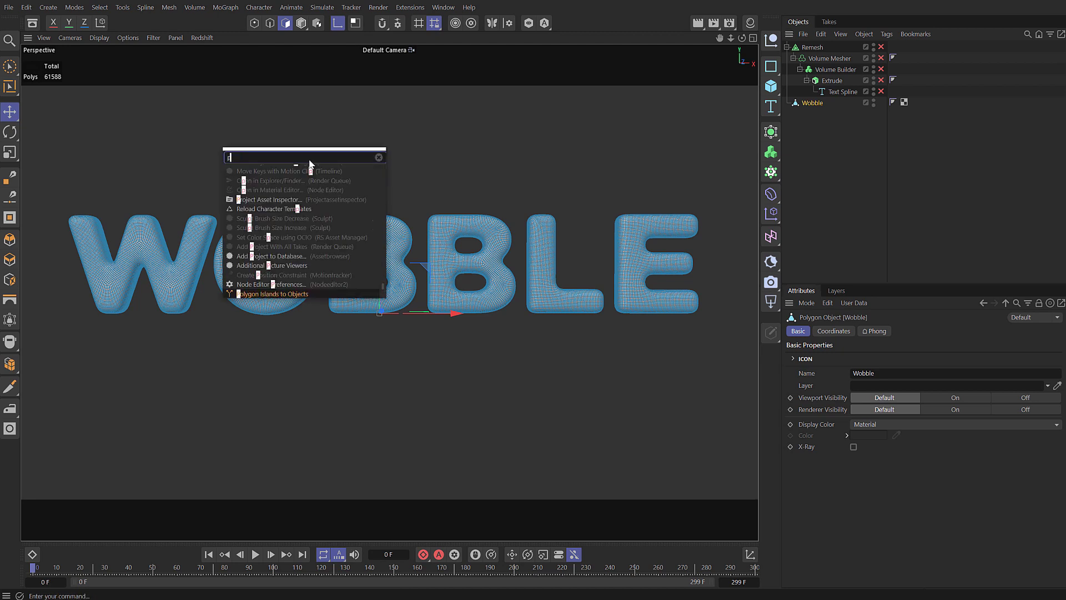
text(olygon isla)
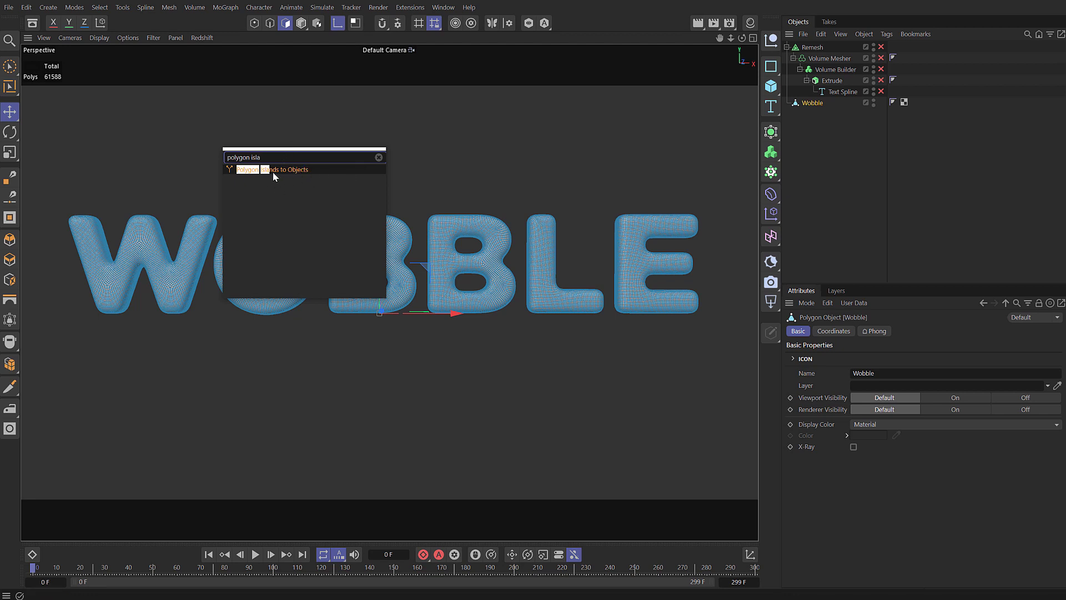
click(247, 170)
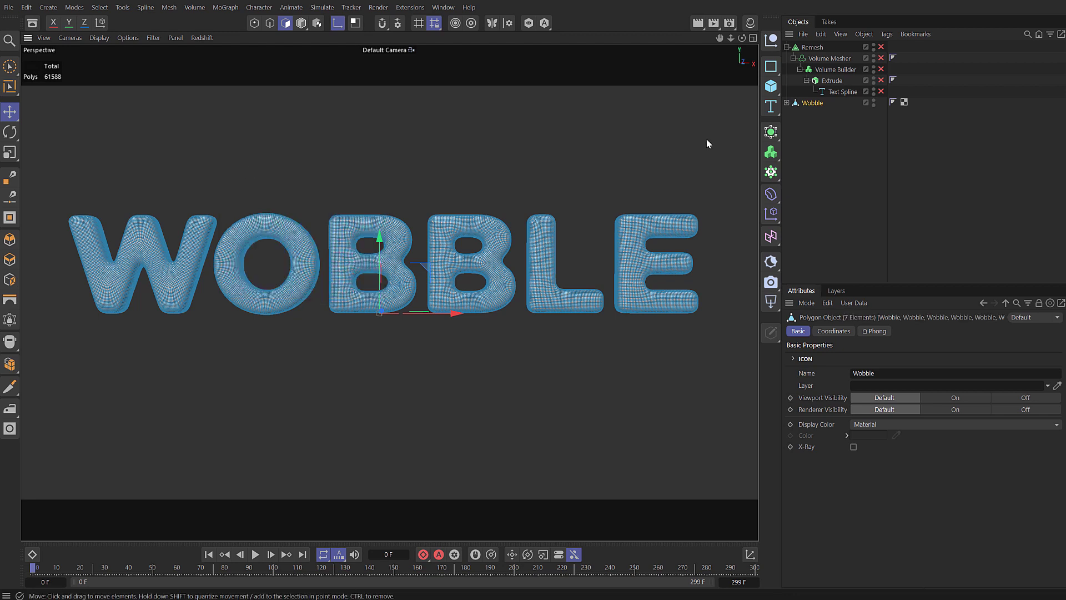
Step: Move the letter objects out of the Wobble parent and delete the empty parent
click(787, 102)
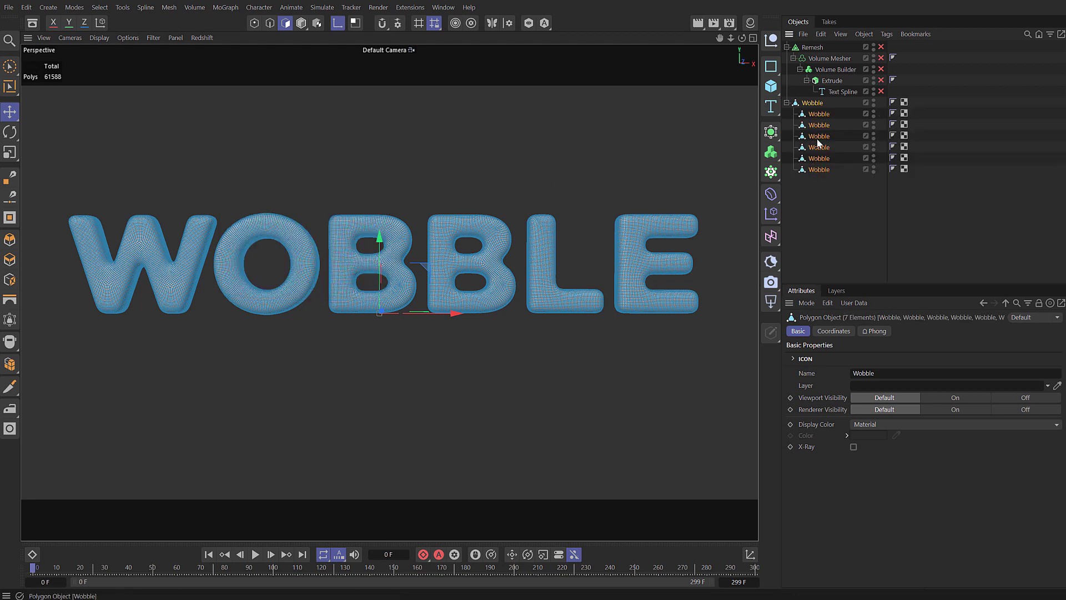
click(813, 103)
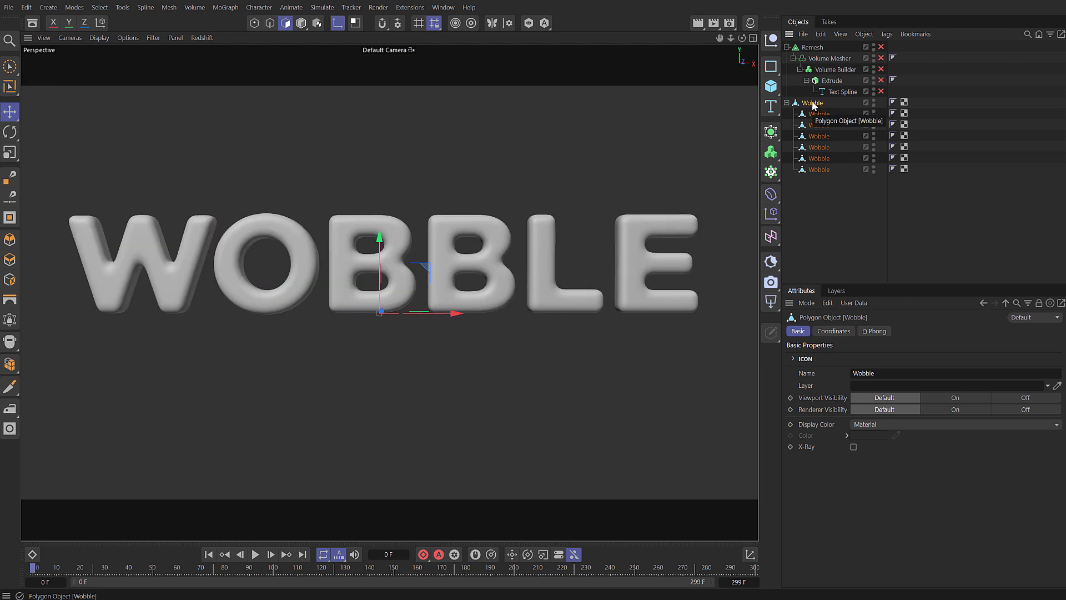
key(shift+g)
key(Delete)
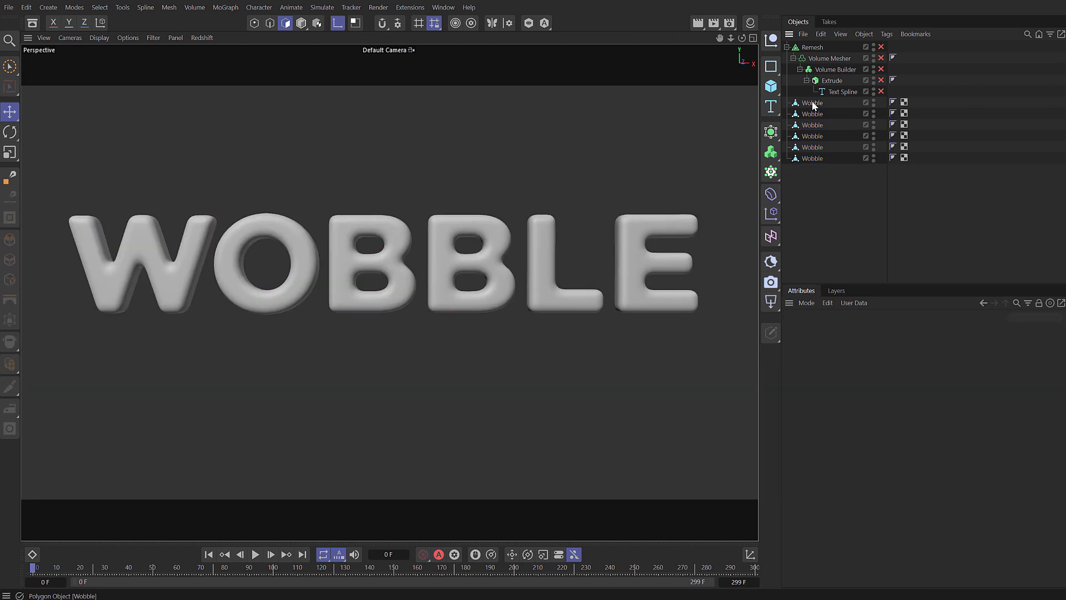
Step: Select all six Wobble letter objects
click(813, 104)
click(813, 114)
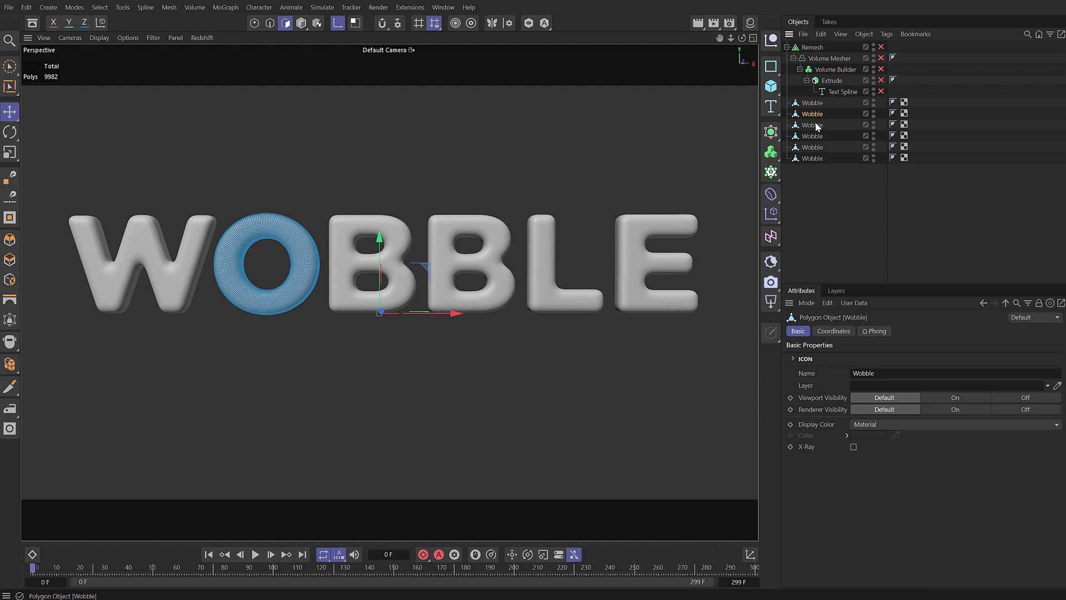
click(815, 125)
click(815, 136)
click(815, 147)
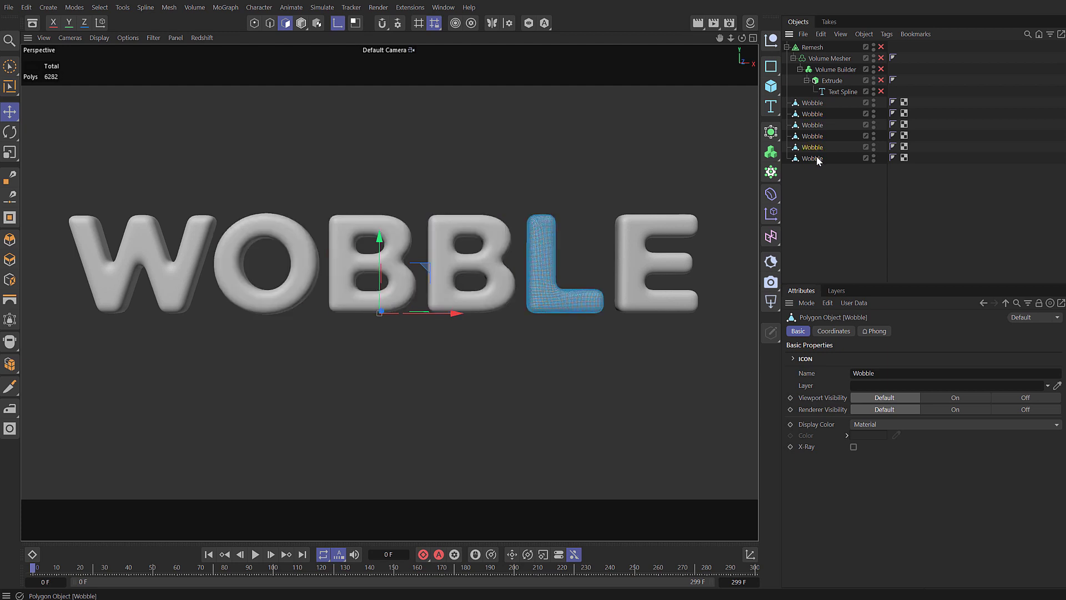
drag(833, 194, 811, 101)
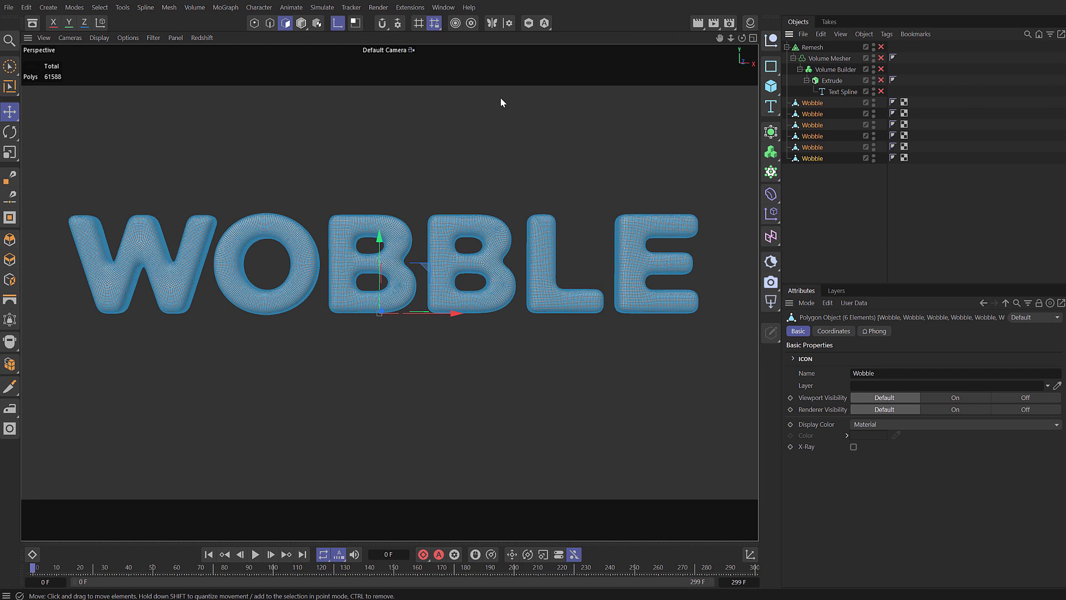
Step: Run Axis Center with 'Axis to' All Points on the six letters and close the dialog
key(shift+c)
text(axis ce)
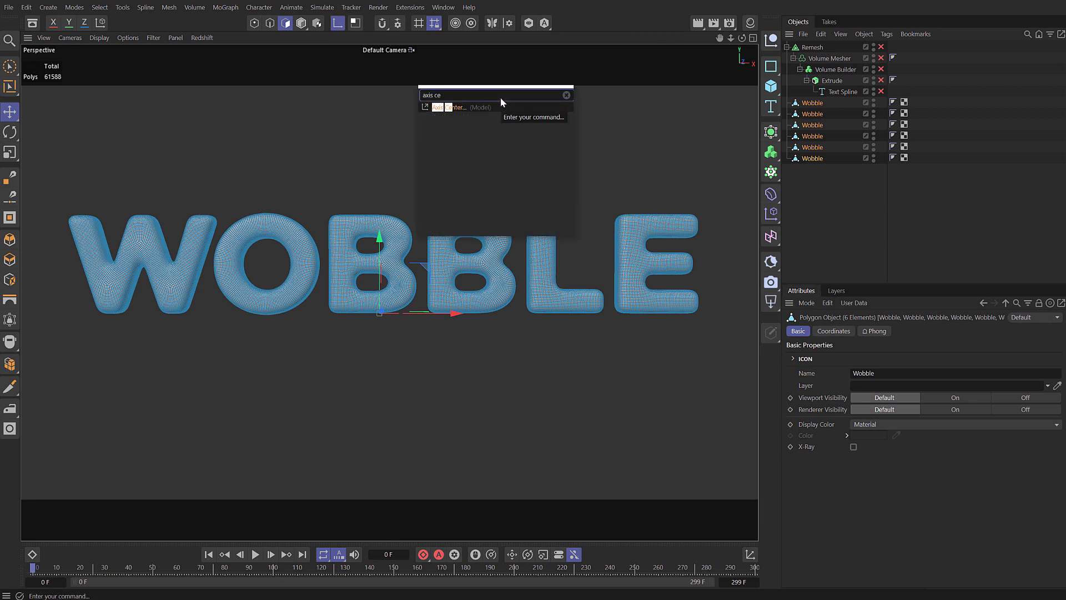
key(Return)
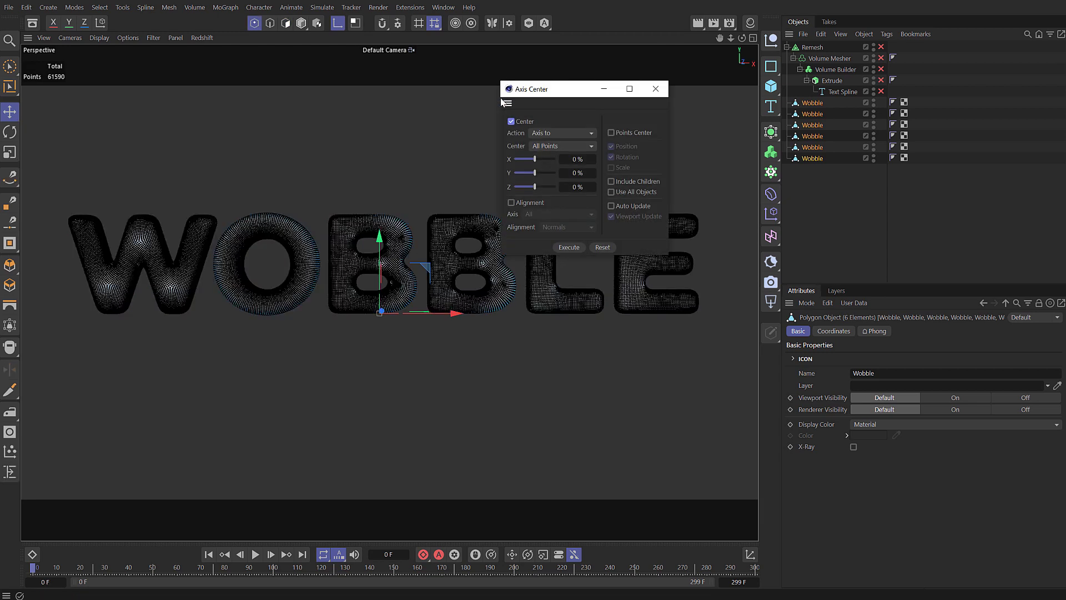
click(579, 247)
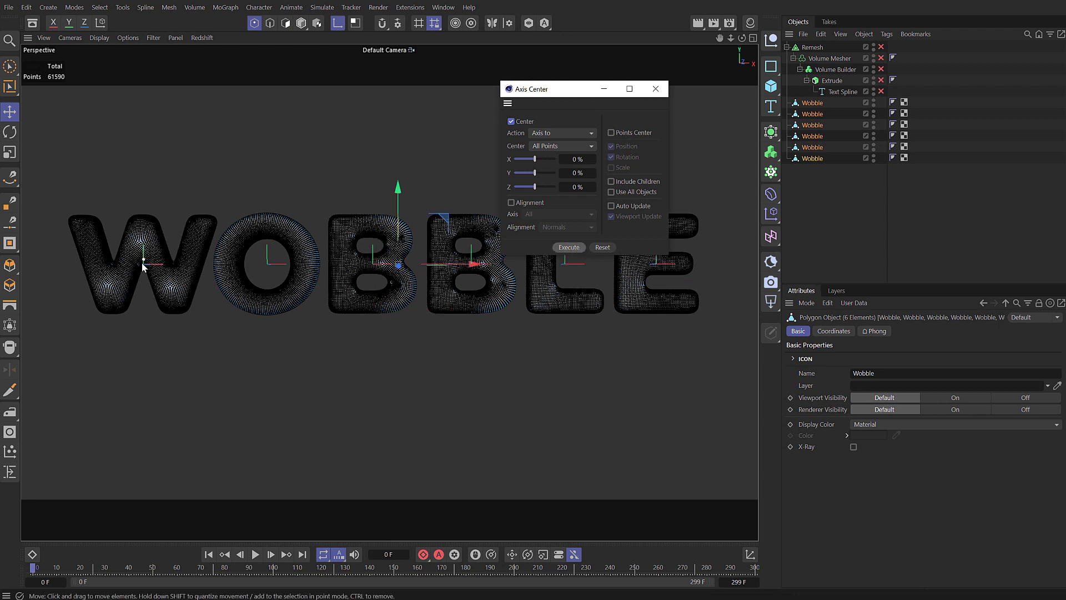
click(301, 22)
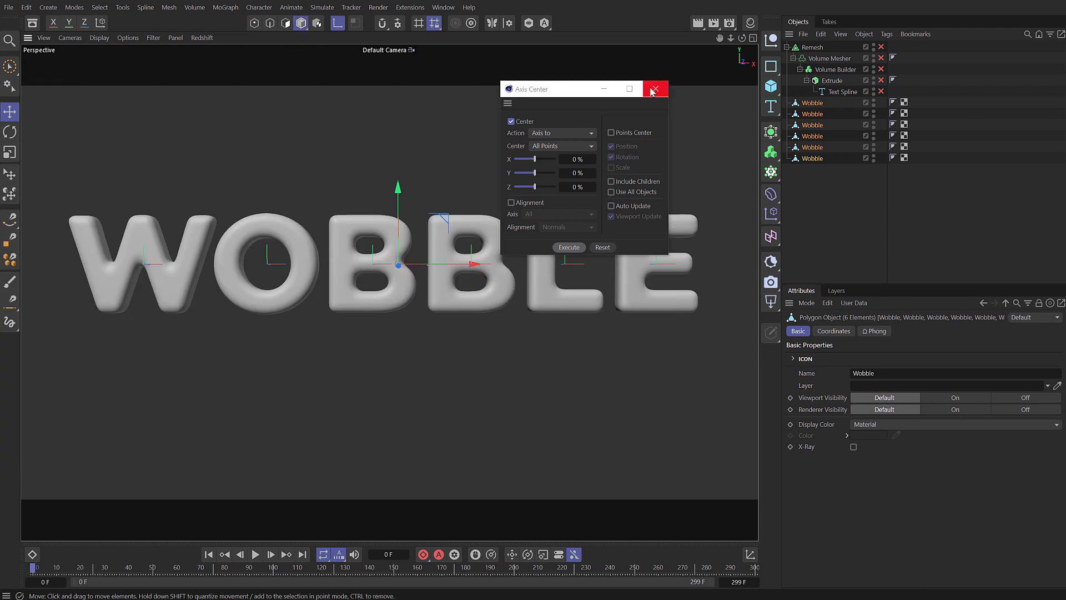
click(656, 90)
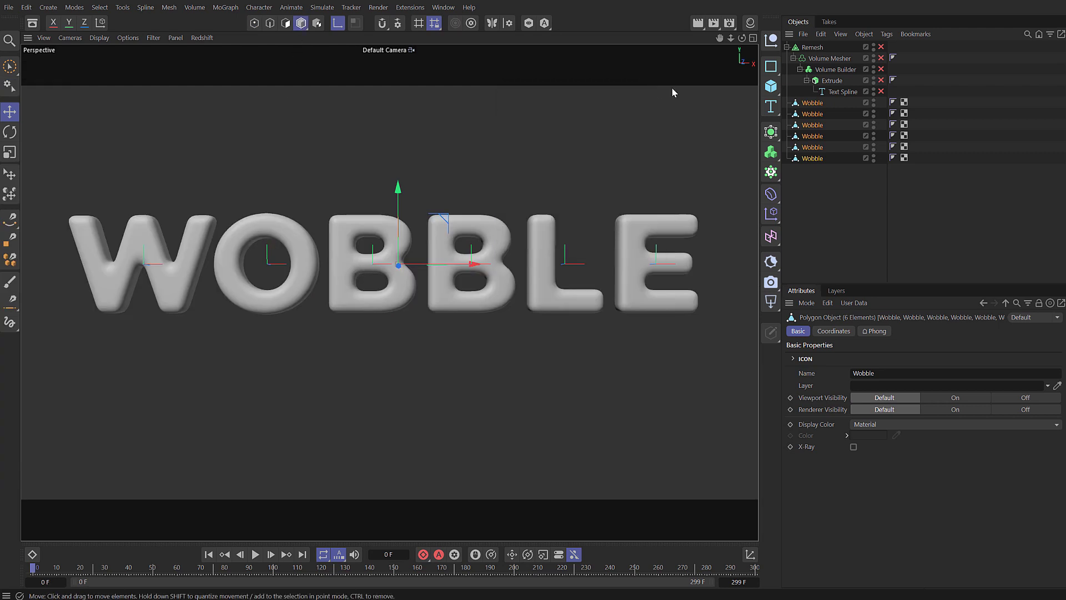
Step: Collapse the Remesh branch, create a Cloner, and drag the six Wobble objects into it
click(786, 48)
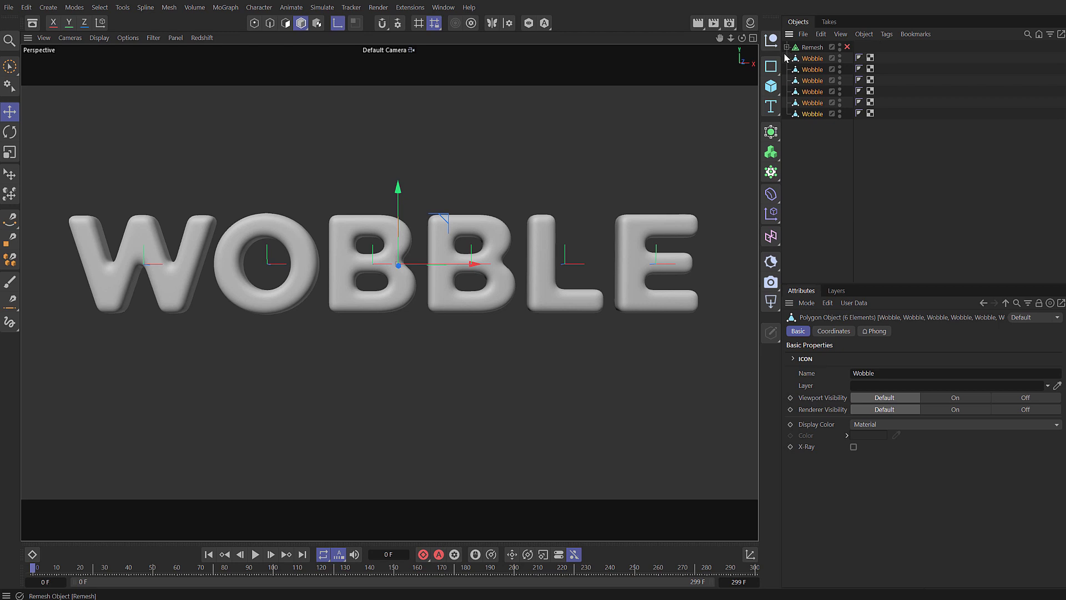
key(shift+c)
text(clo)
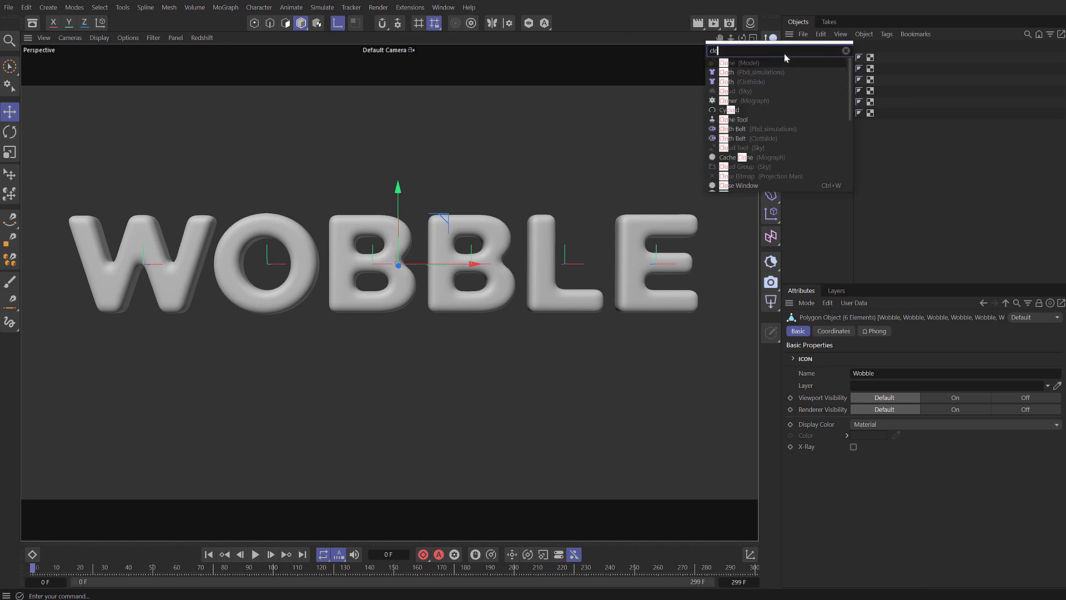
text(ner)
key(Return)
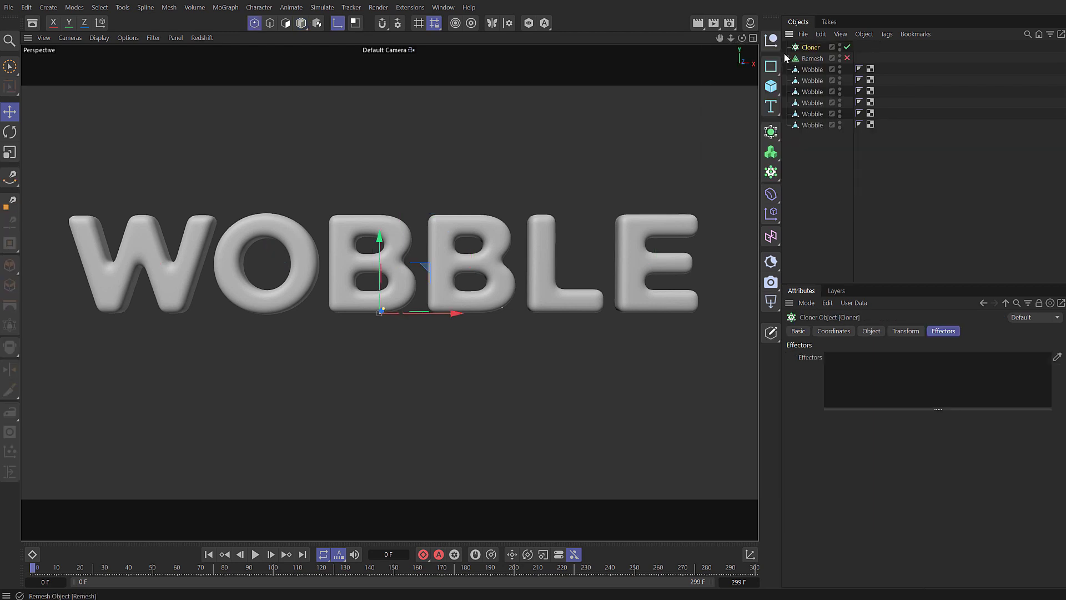
click(812, 69)
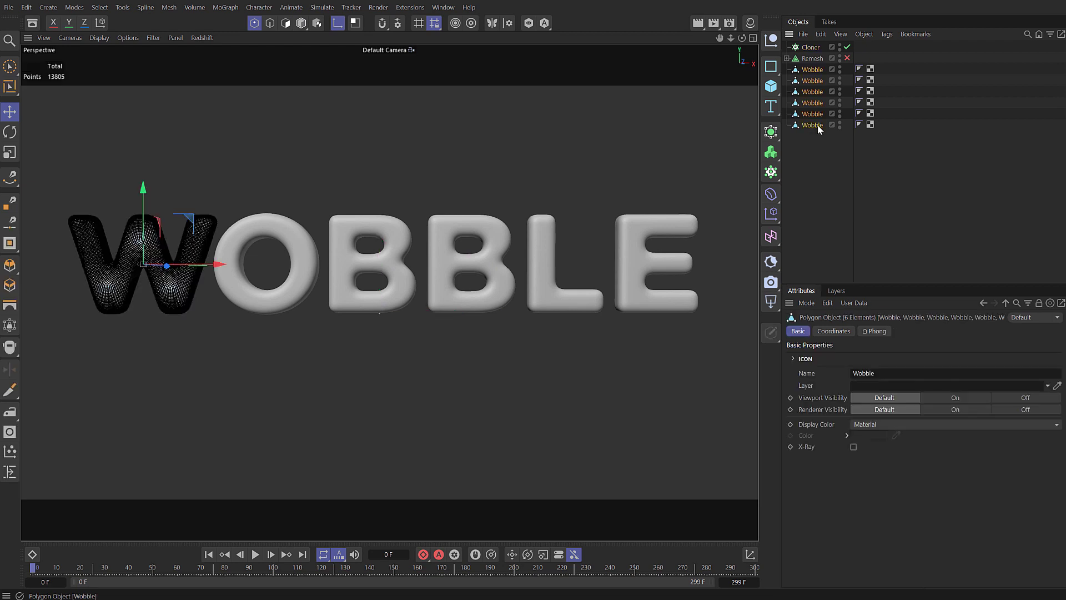
shift+click(812, 124)
drag(817, 73, 812, 46)
click(812, 48)
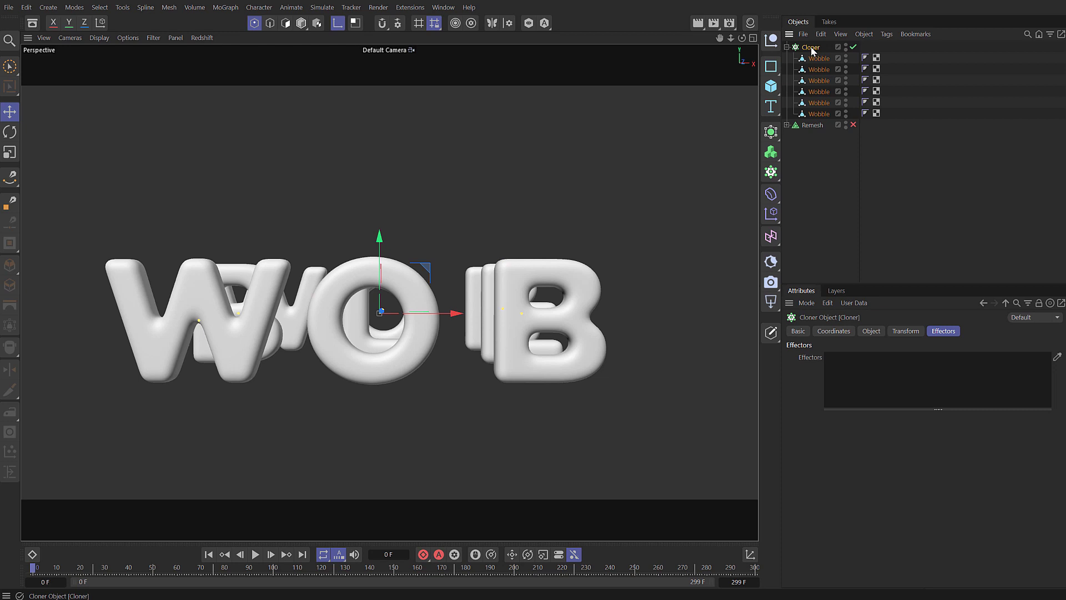
Step: Set the Cloner's grid count to 6, 1, 1 and scrub Size X down to 143 cm
click(301, 23)
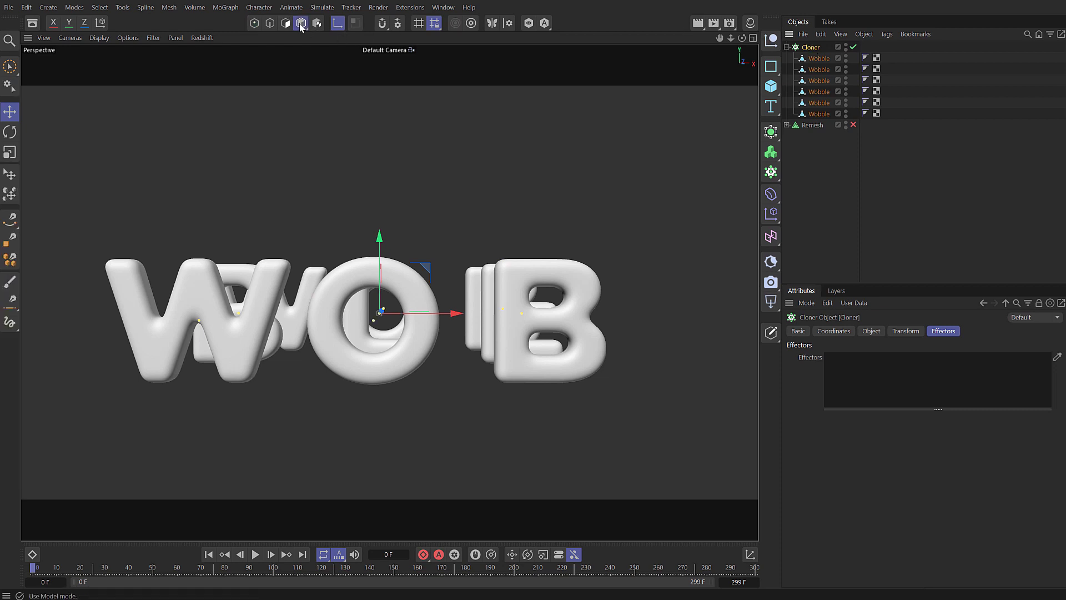
click(873, 332)
double_click(837, 433)
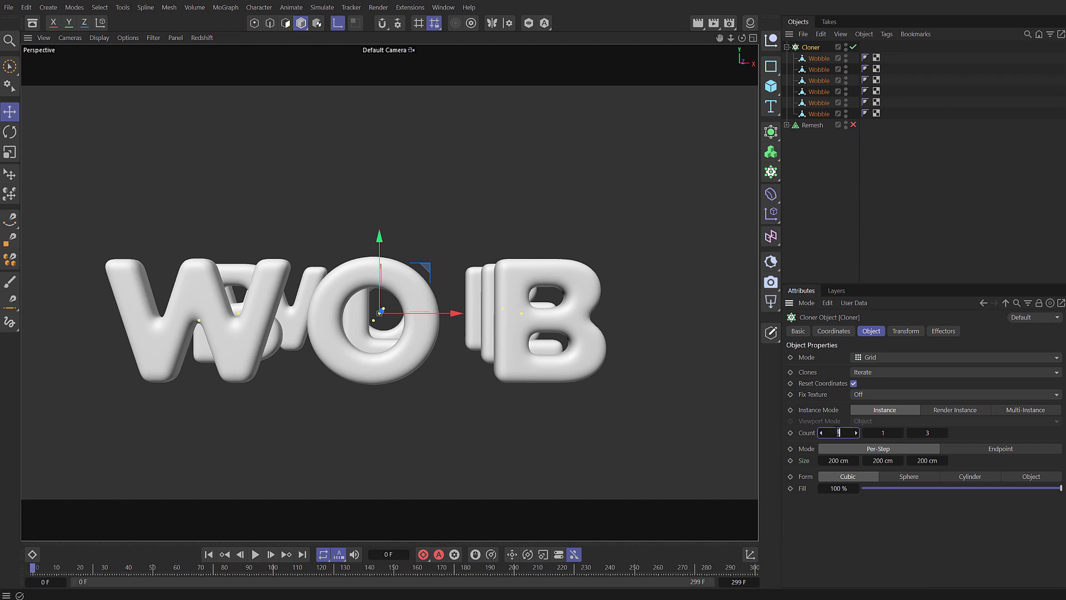
text(6)
key(Tab)
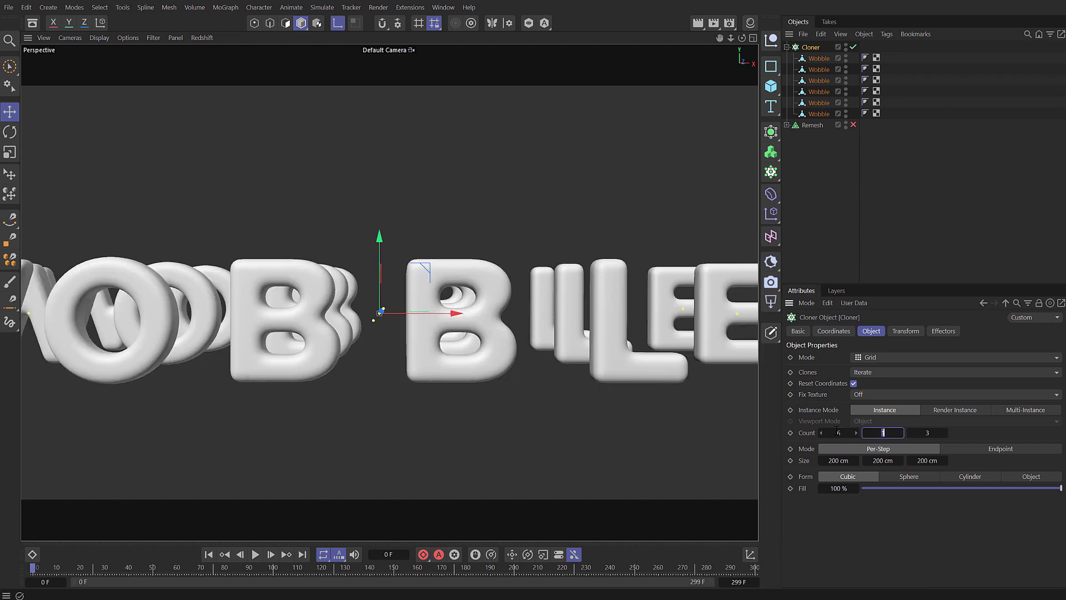
key(Tab)
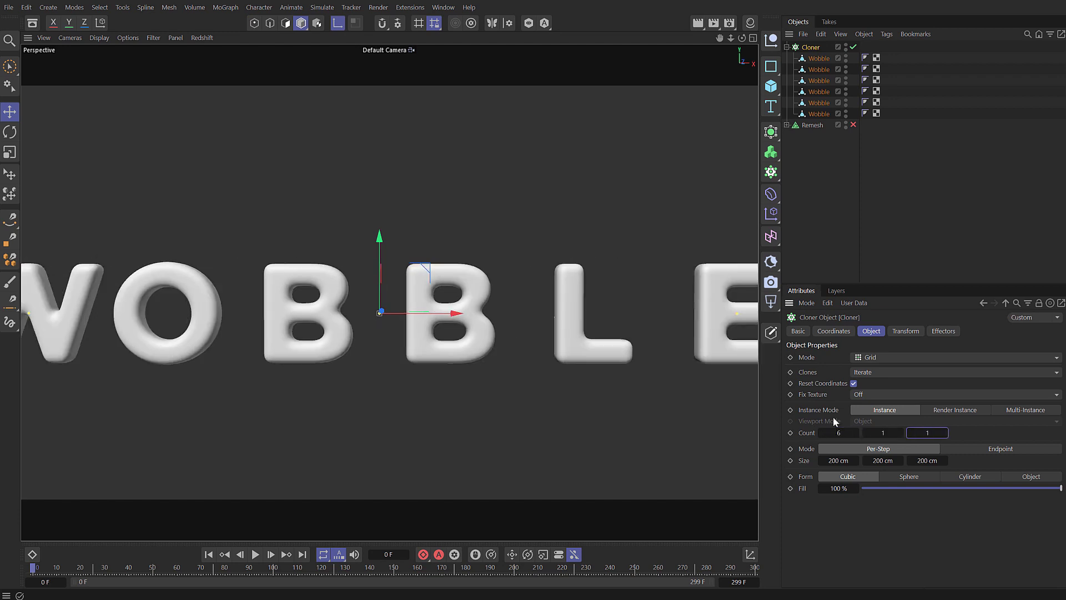
drag(838, 461, 814, 460)
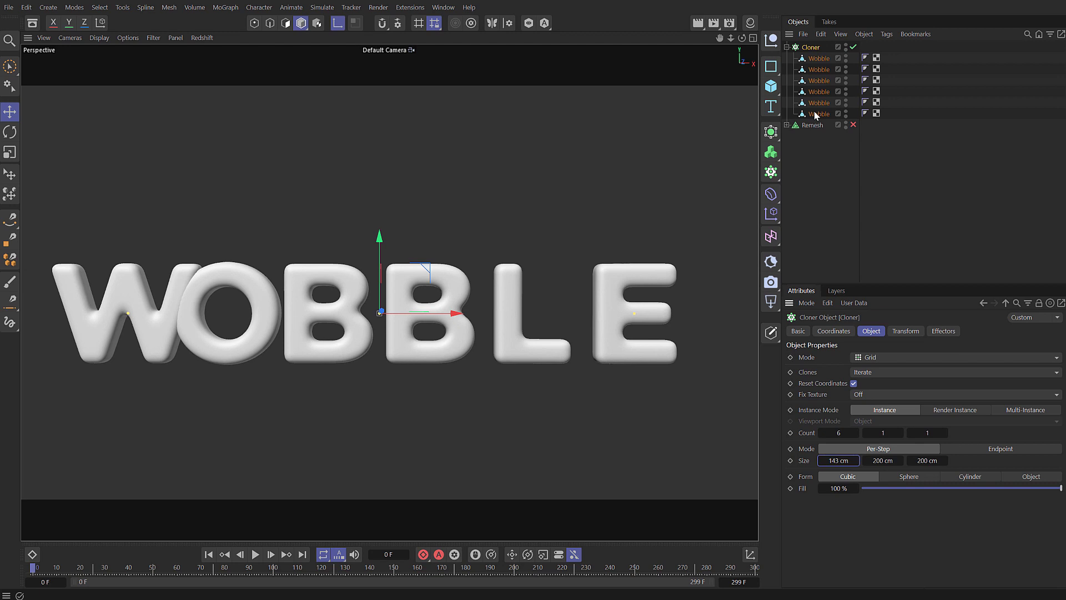
Step: Shift the W, E and L letters sideways along X to even the spacing
click(818, 59)
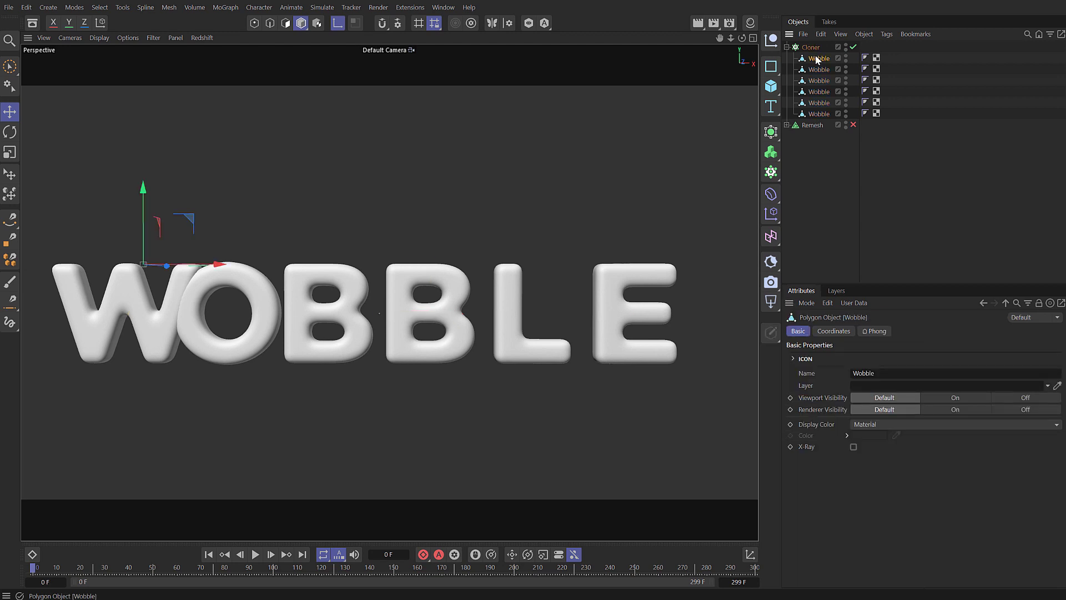
click(336, 25)
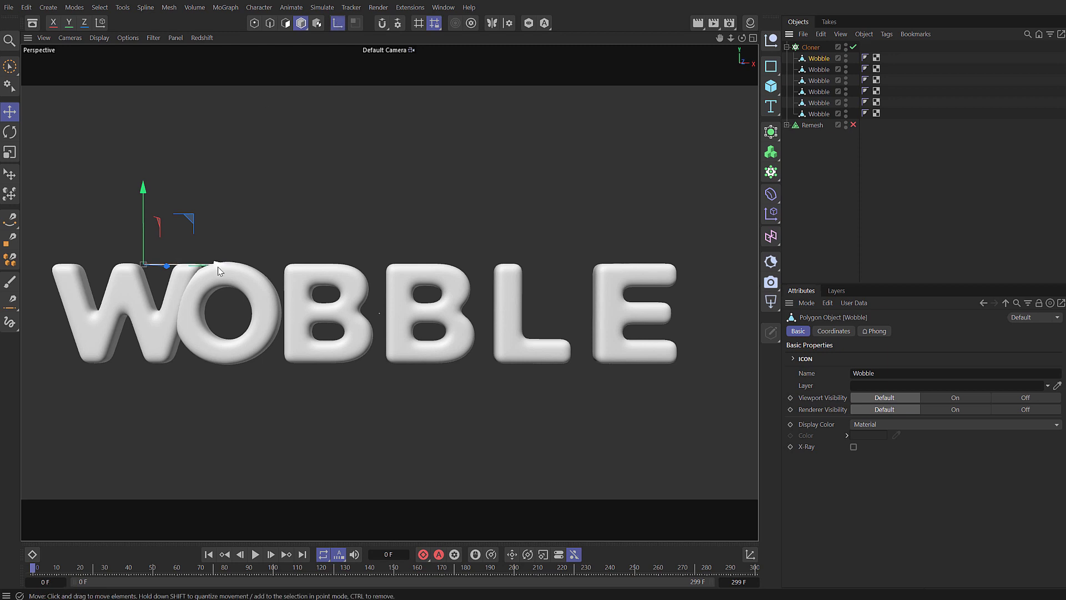
drag(217, 269, 234, 268)
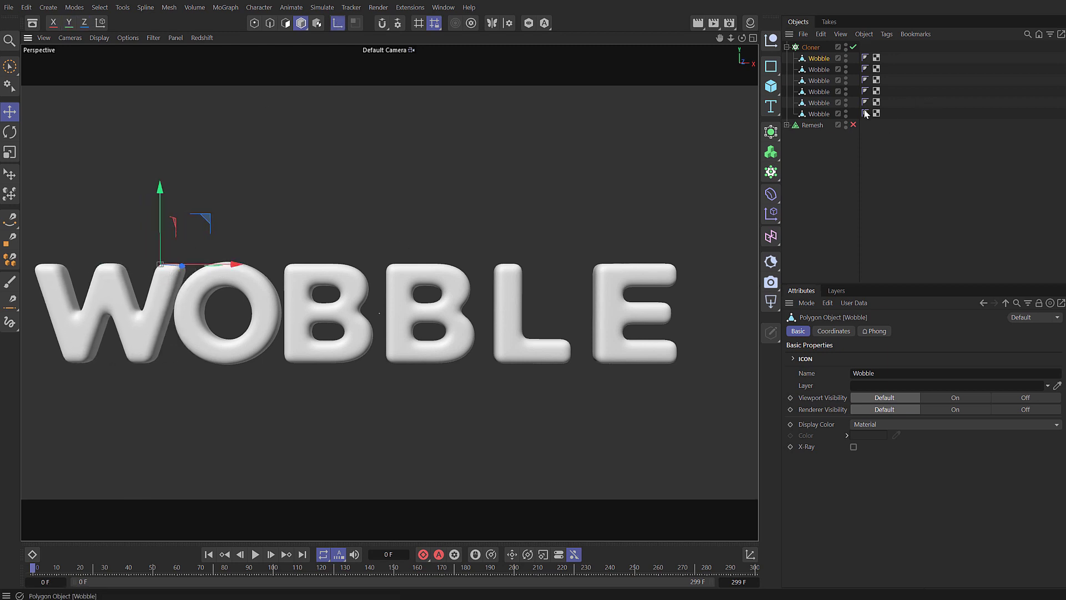
click(816, 115)
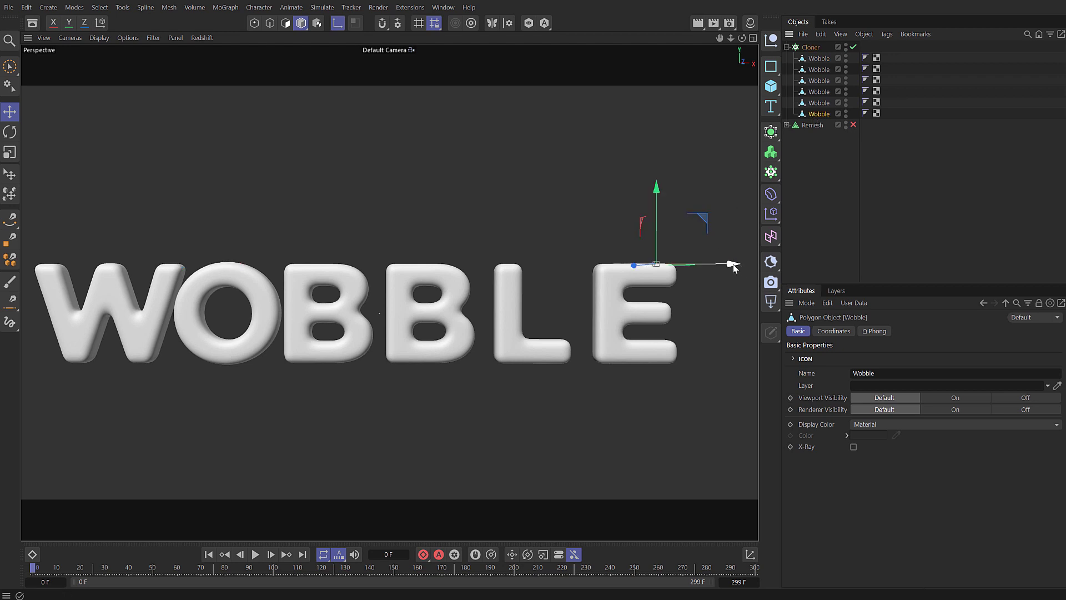
drag(731, 267, 750, 267)
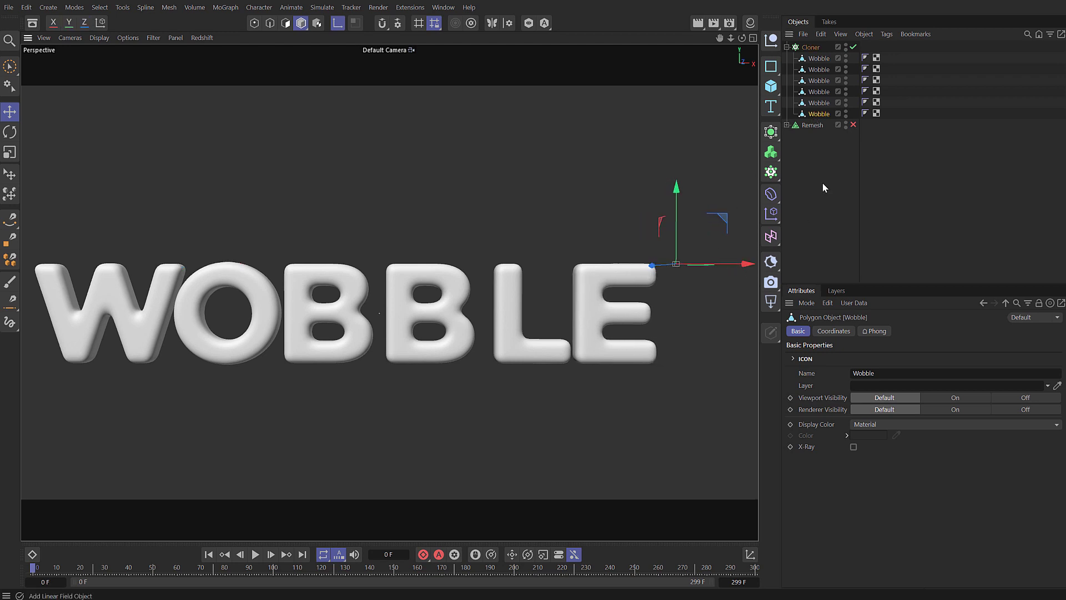
click(828, 102)
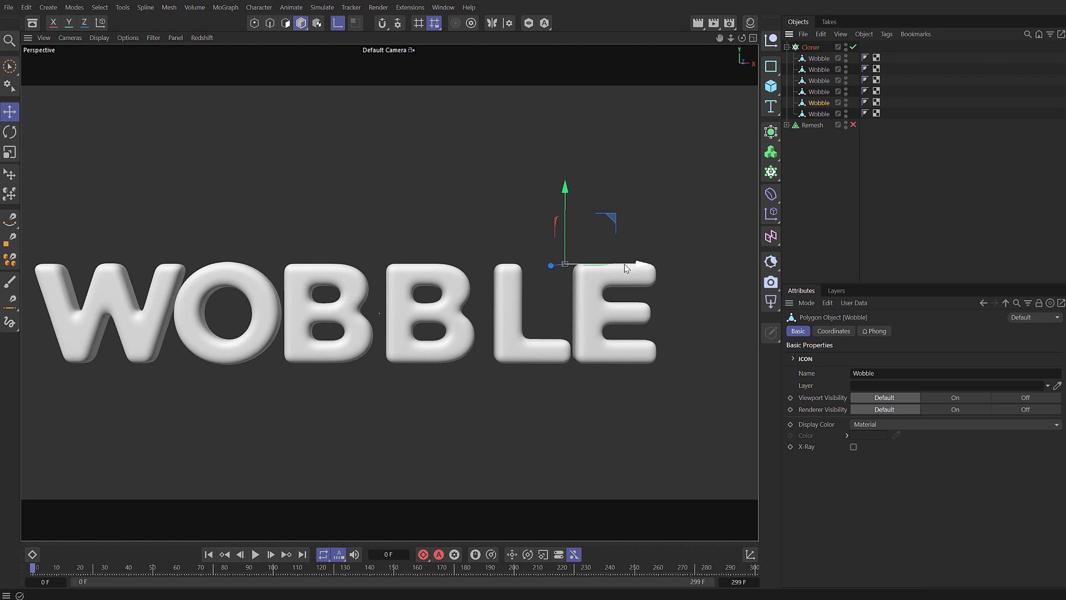
drag(626, 268, 637, 268)
Step: Nudge both B letters along X, then reselect the Cloner and recentre the word in view
click(819, 93)
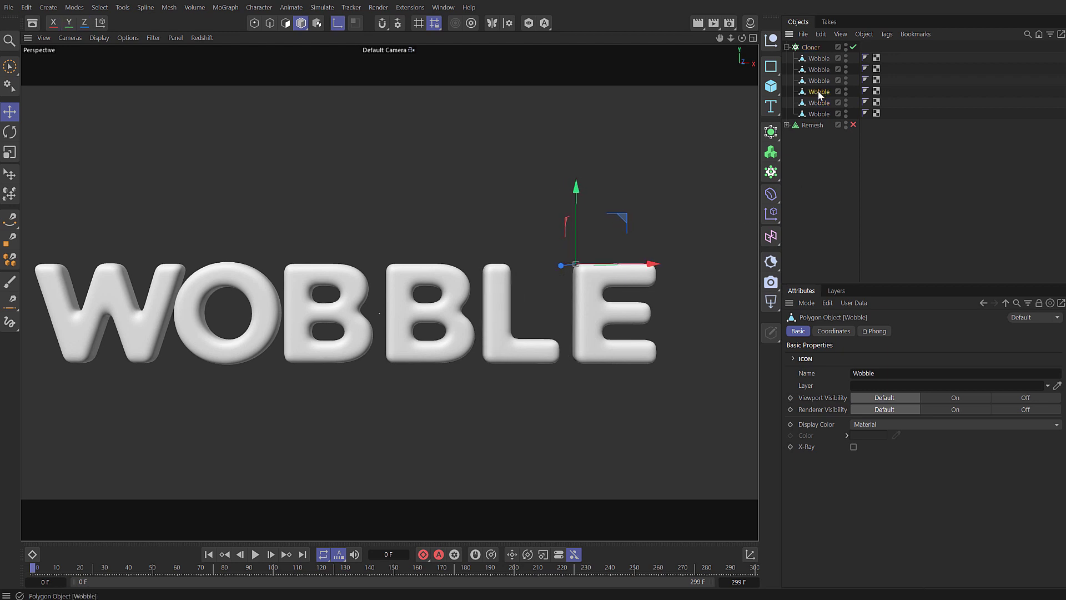
drag(545, 265, 551, 266)
click(819, 80)
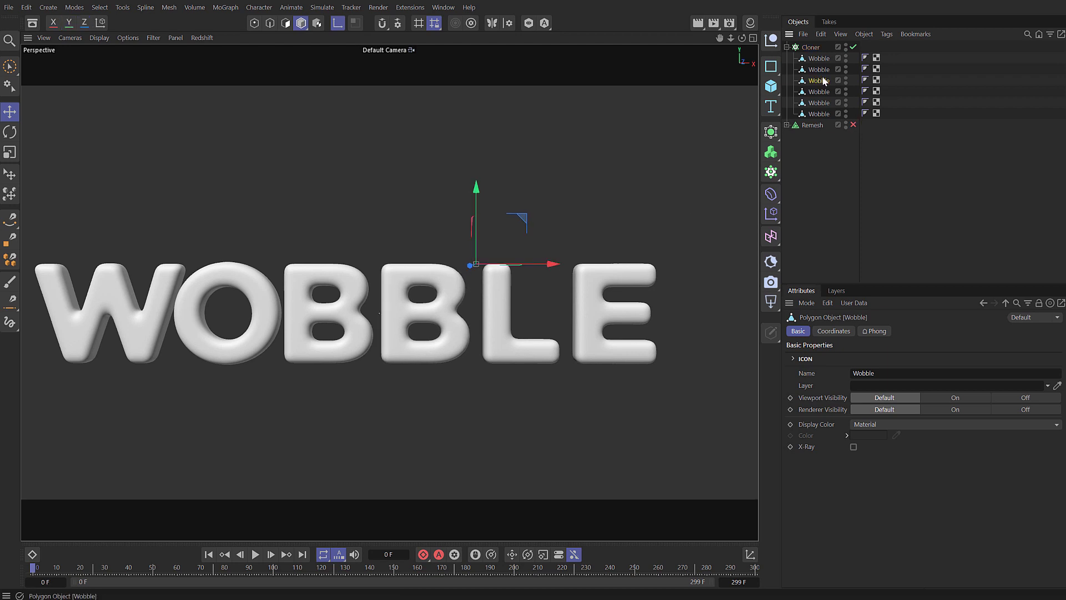
mouse_move(449, 266)
mouse_down()
mouse_move(459, 266)
mouse_move(446, 265)
mouse_up()
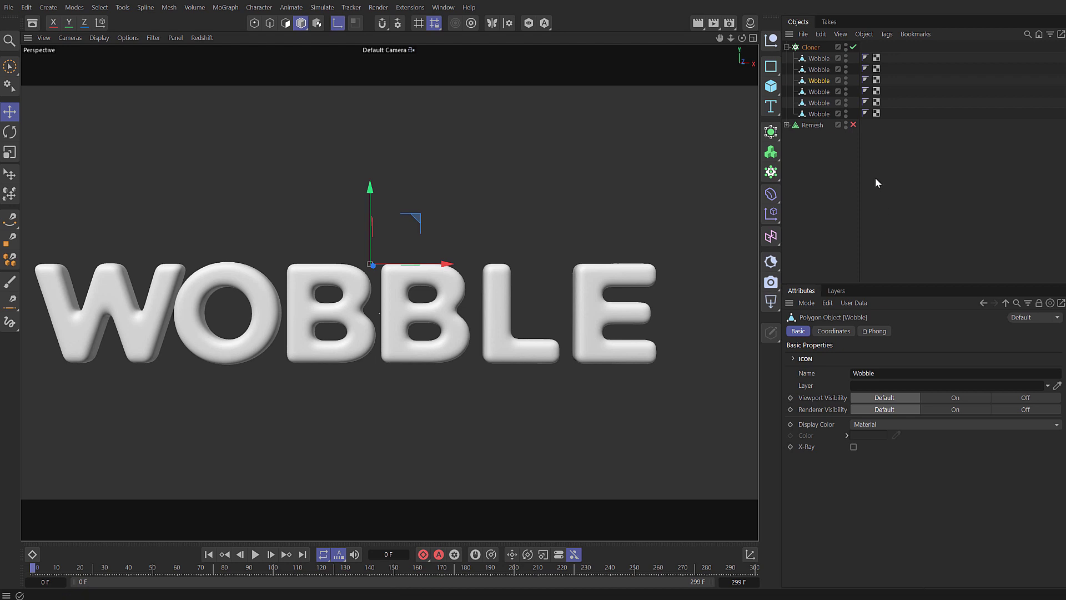
click(811, 47)
alt+middle_drag(338, 223, 376, 194)
Step: Add a Plain effector with position offsets of 10 cm in X and 25 cm in Y
key(shift+c)
text(plain)
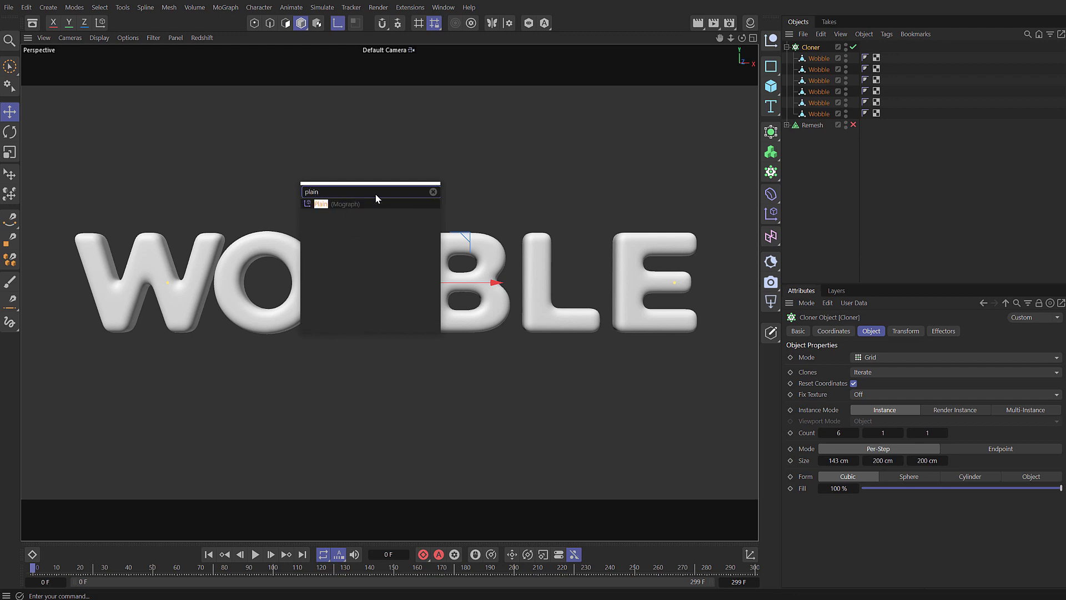
key(Return)
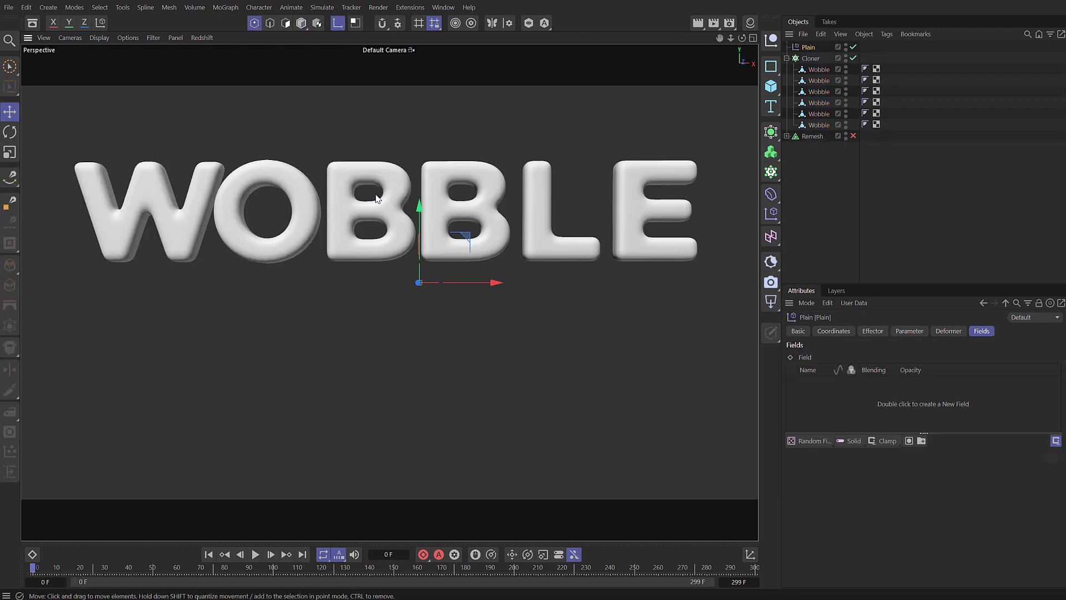
click(899, 332)
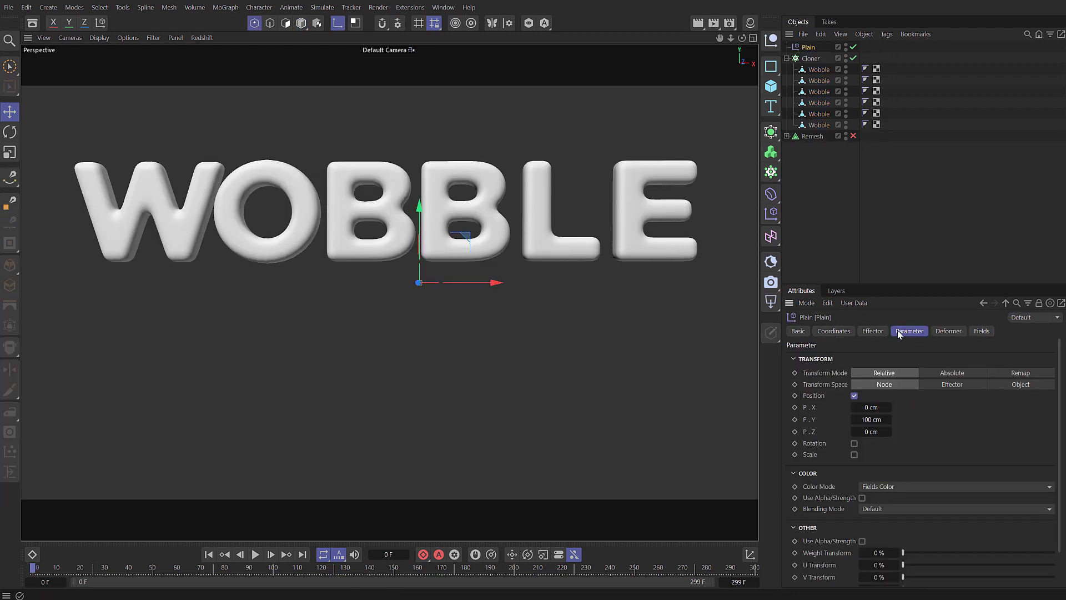
click(872, 408)
text(10)
key(Tab)
text(2)
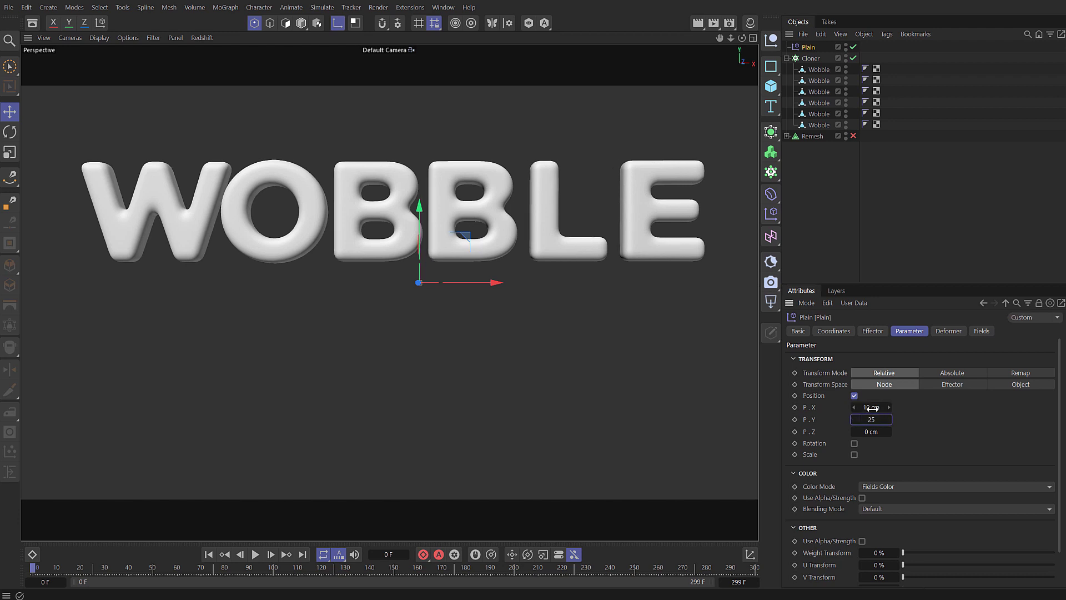
key(Tab)
Step: Enable the effector's rotation and set R.P and R.B to 2°
key(Tab)
key(space)
key(Tab)
key(Tab)
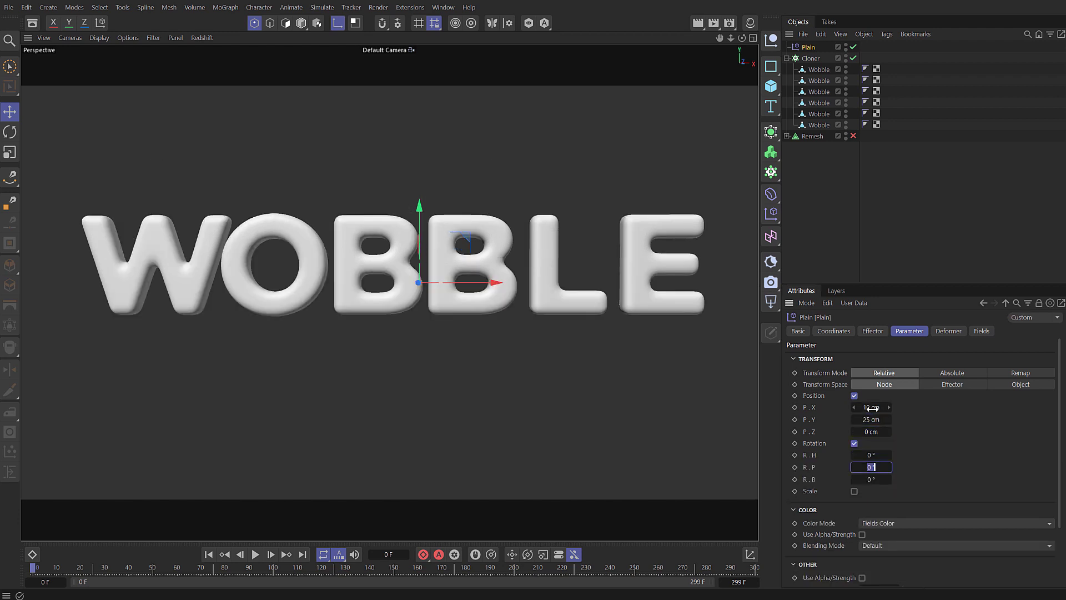
text(2)
key(Tab)
text(2)
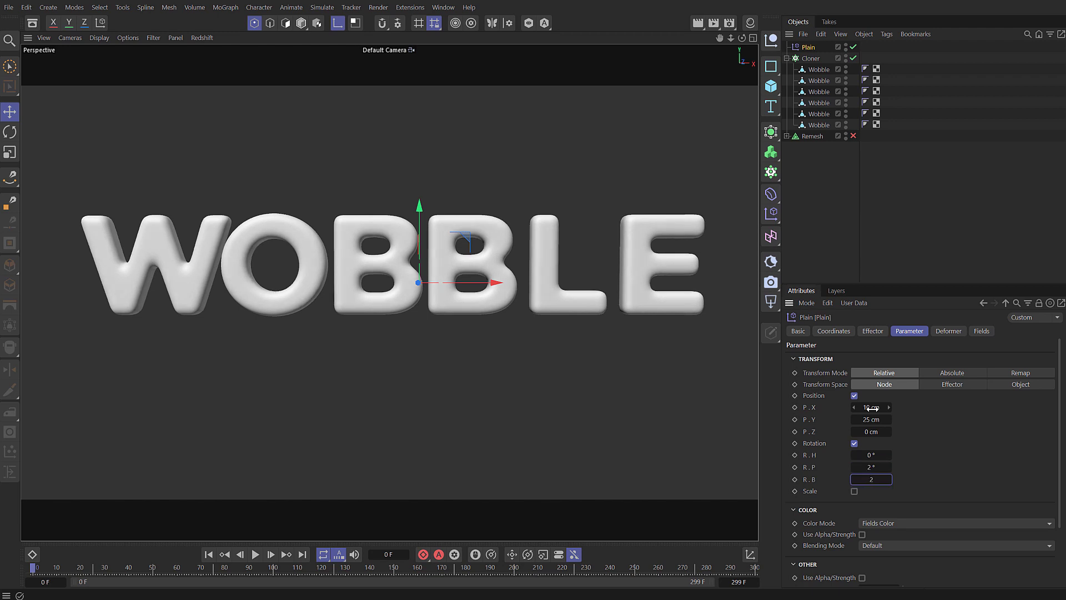
key(Tab)
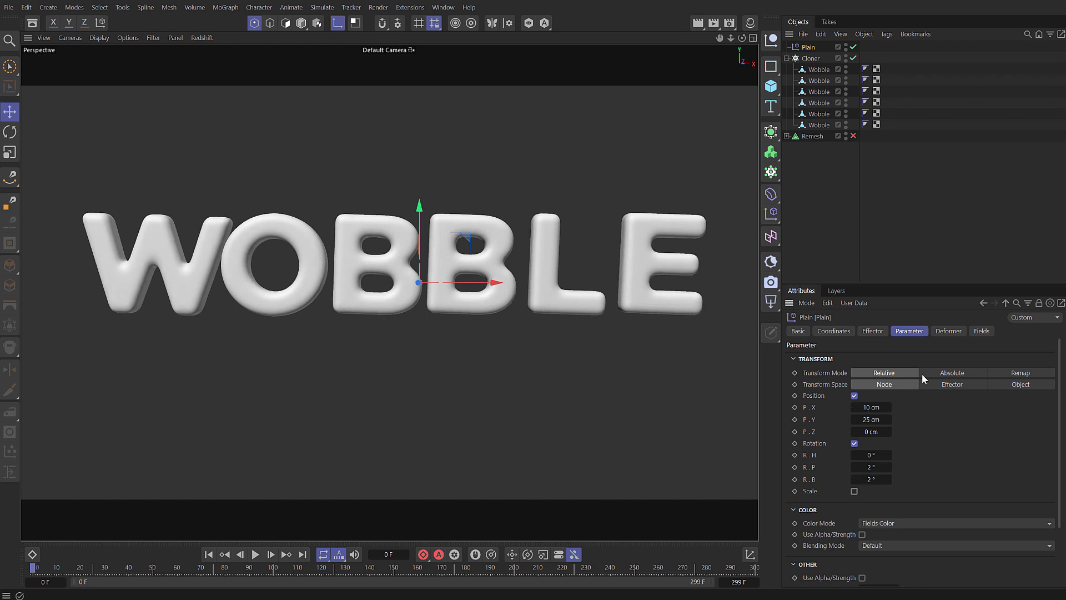
Step: Add a Random Field to the Plain effector's fields list and show its settings
click(982, 331)
click(821, 441)
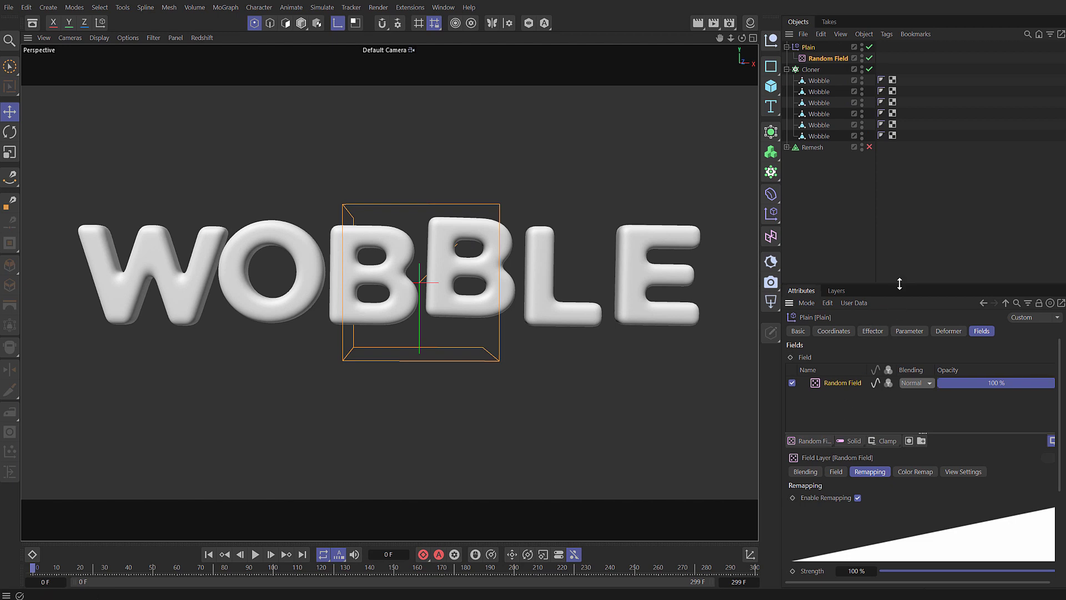
drag(900, 284, 886, 94)
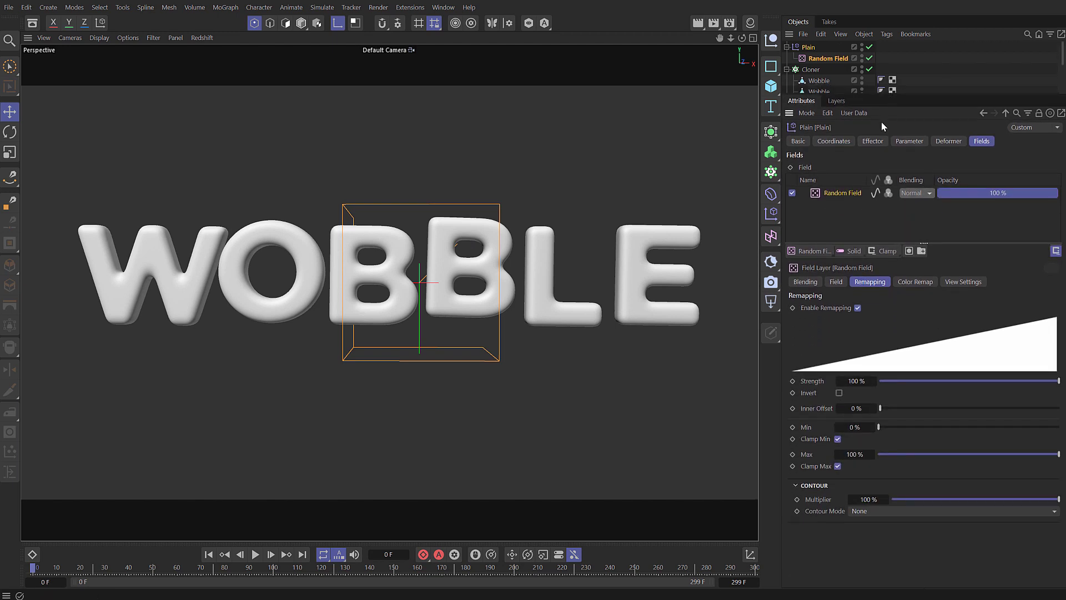
click(836, 282)
Step: Set the random field's Scale to 350 %, Animation Speed 100 % and Loop Period 150 F
click(905, 355)
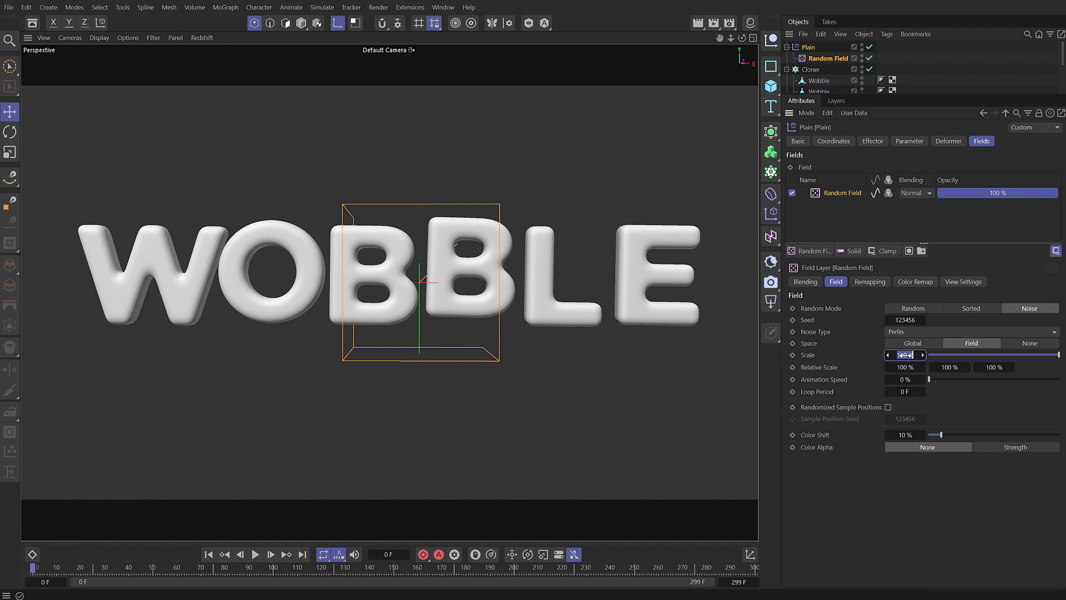
key(BackSpace)
text(300)
key(Tab)
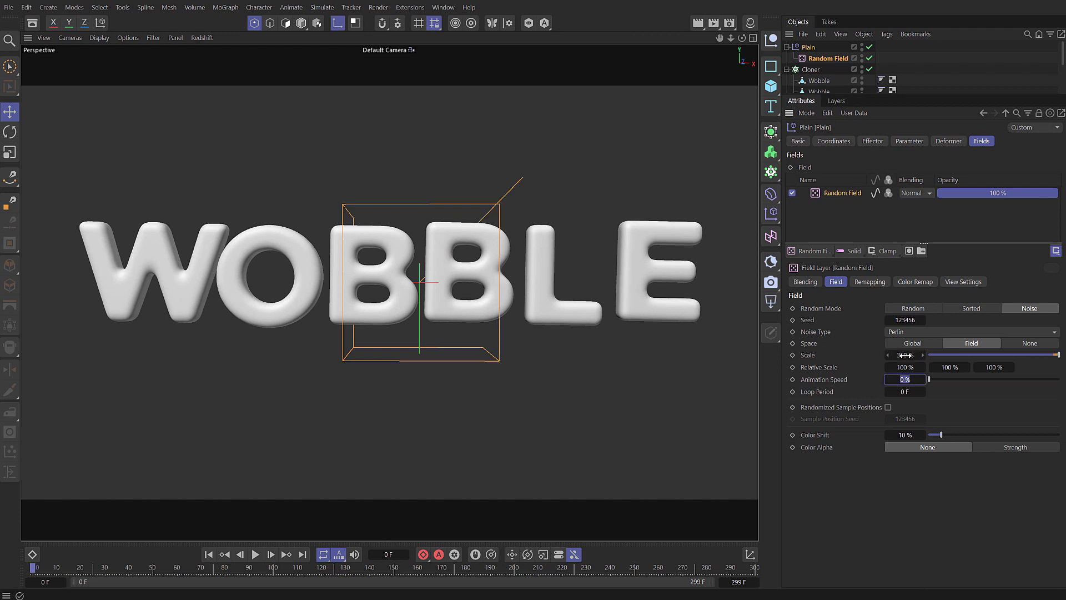
key(Tab)
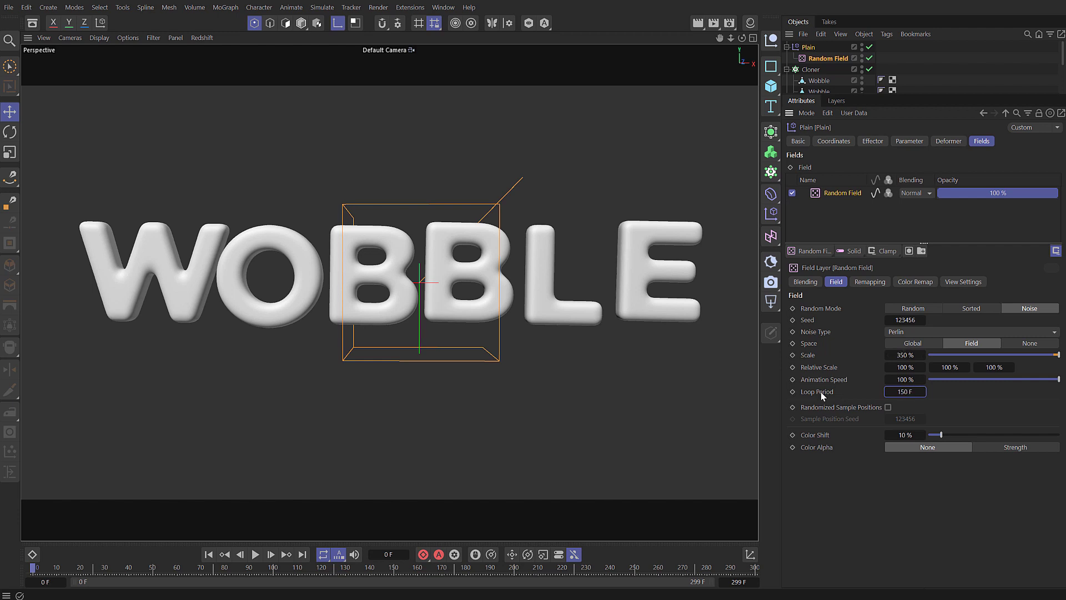
key(Return)
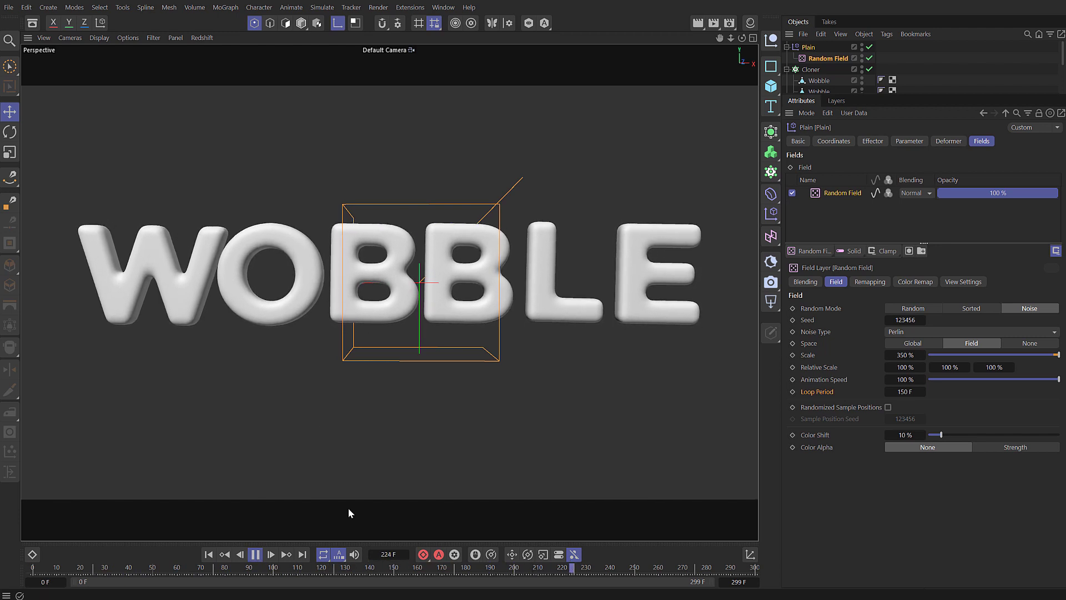
Step: Stop playback and set the Plain effector's P.Y to 0 cm and R.B to 0°
click(255, 554)
click(209, 554)
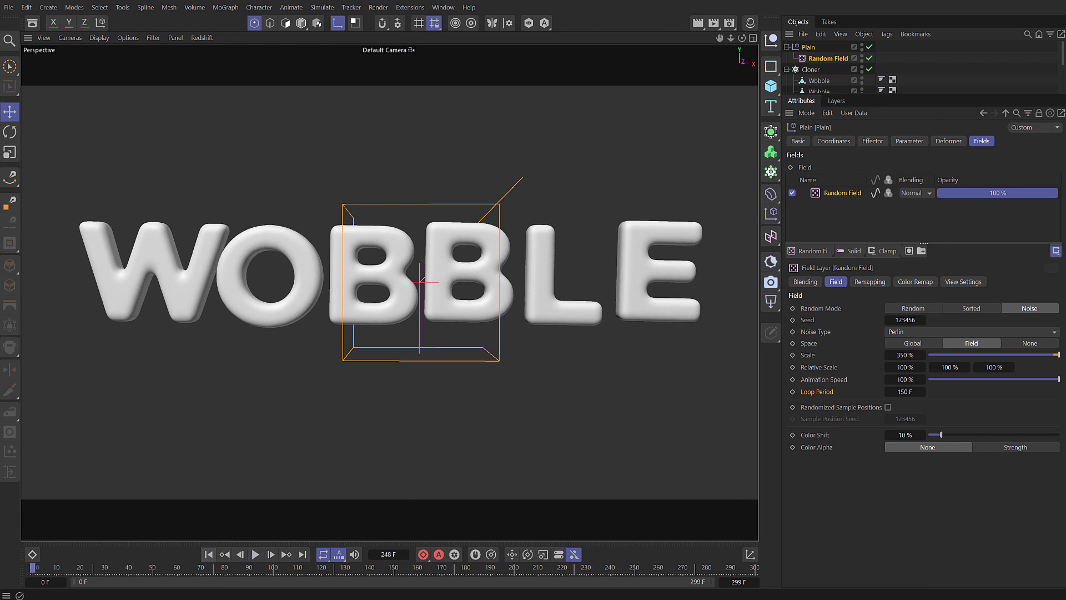
click(809, 48)
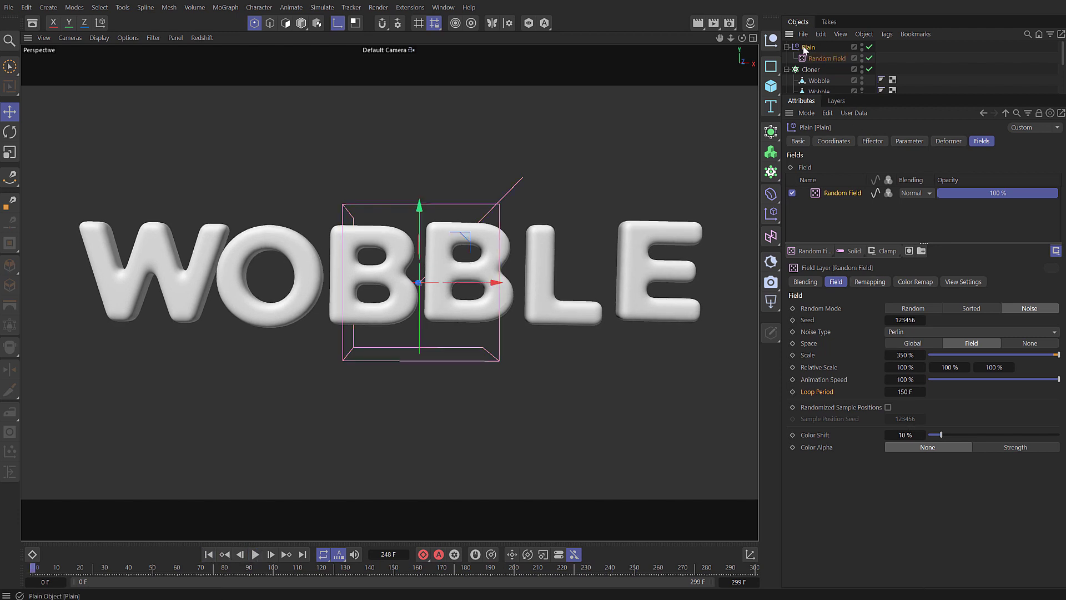
click(912, 142)
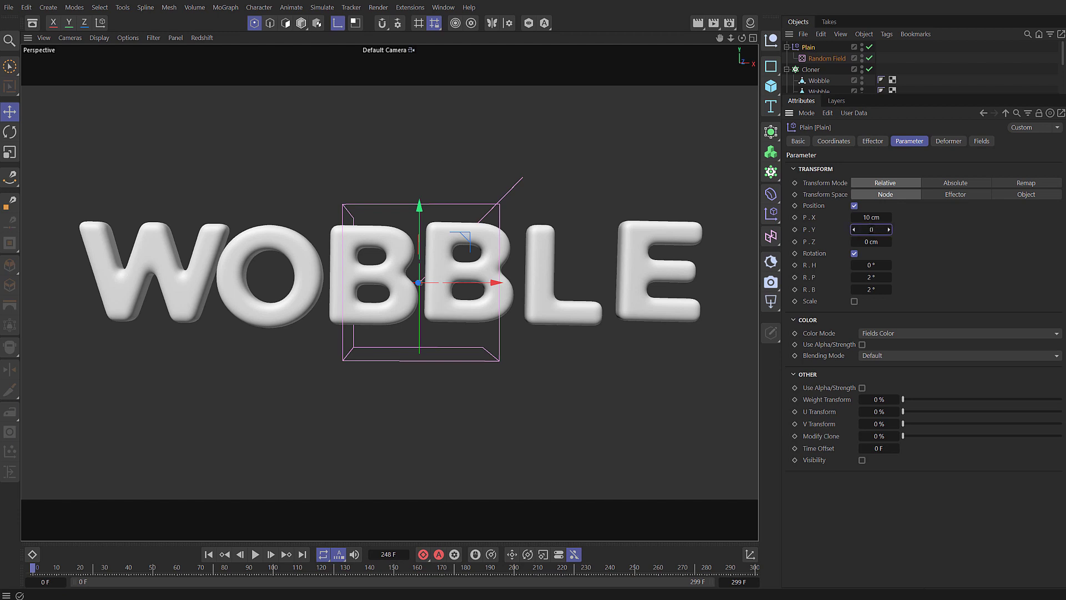
key(Return)
click(867, 290)
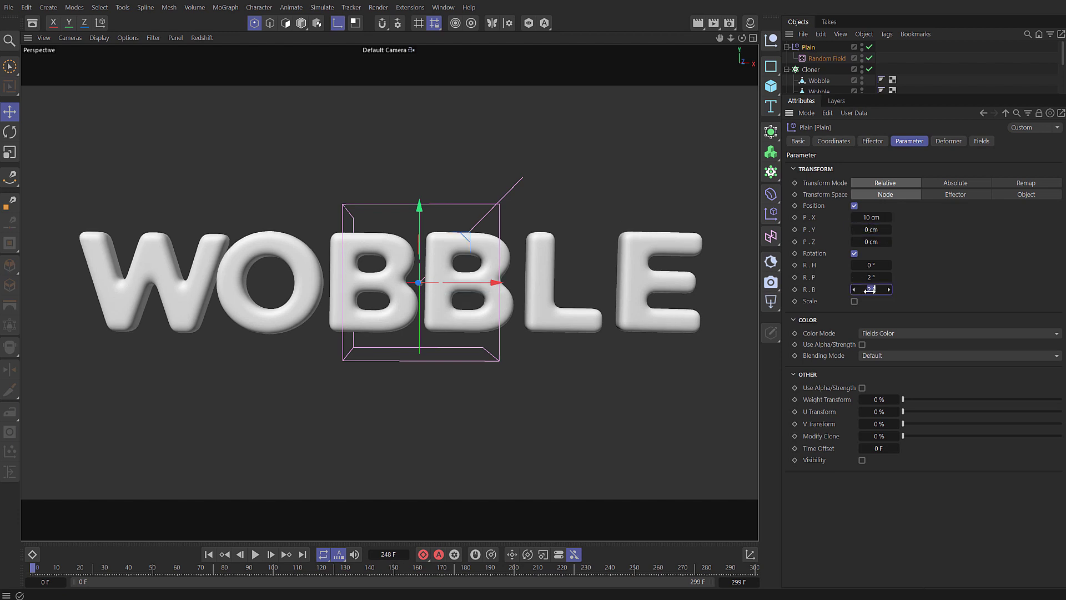
drag(870, 290, 870, 290)
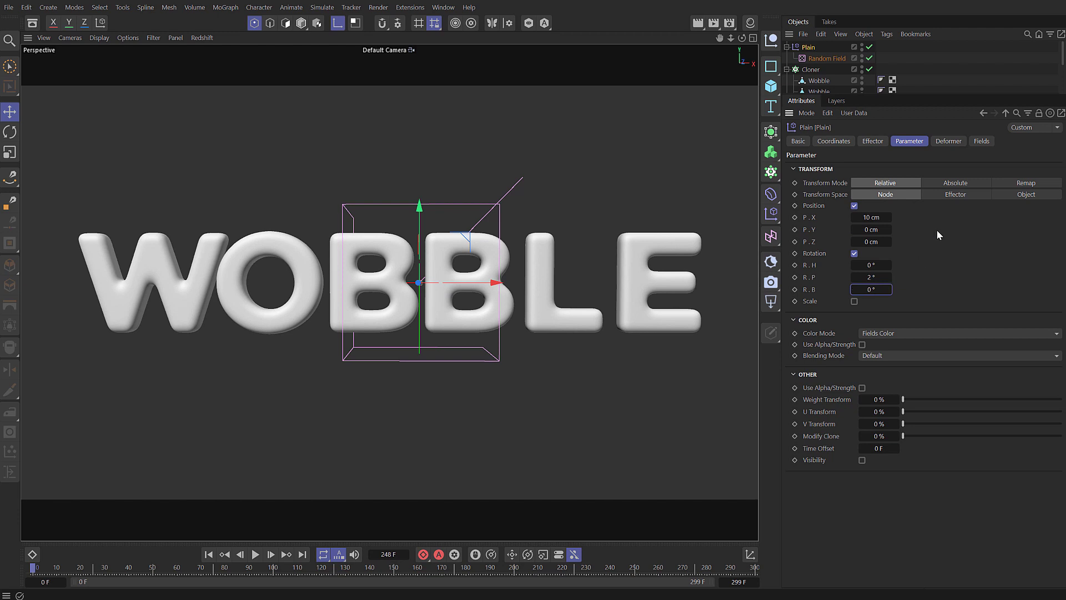
Step: Set the Random Field's remapping Min to -100 %
click(983, 142)
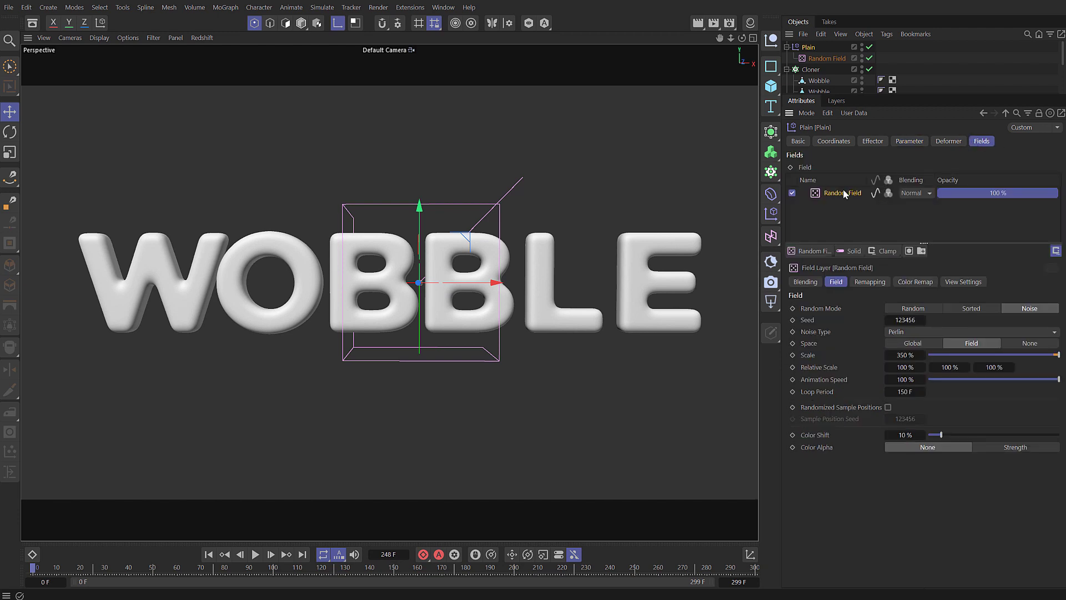
click(869, 283)
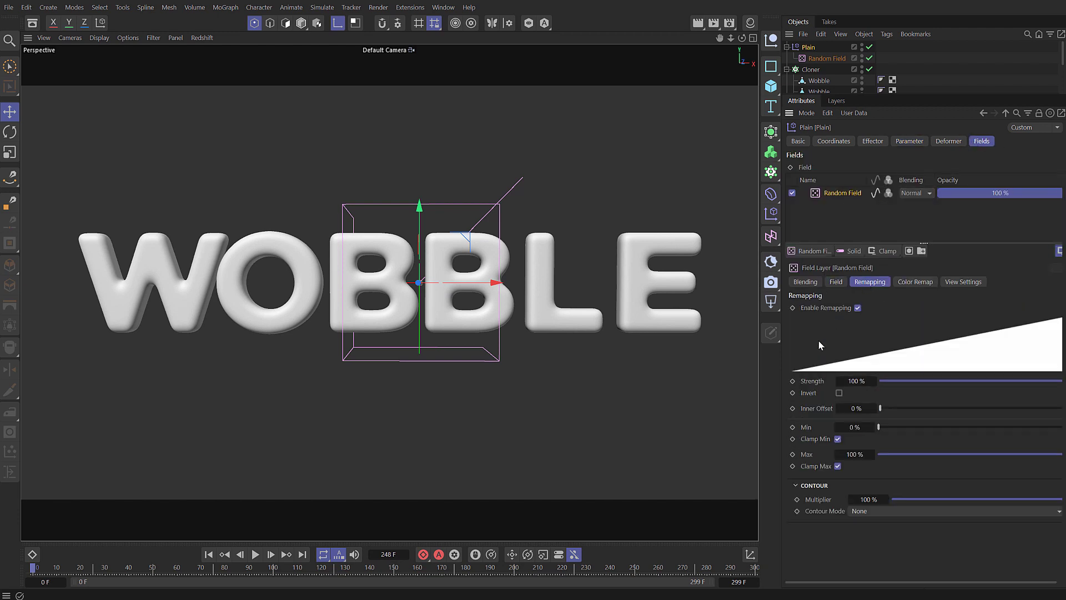
click(860, 427)
text(-100)
key(Return)
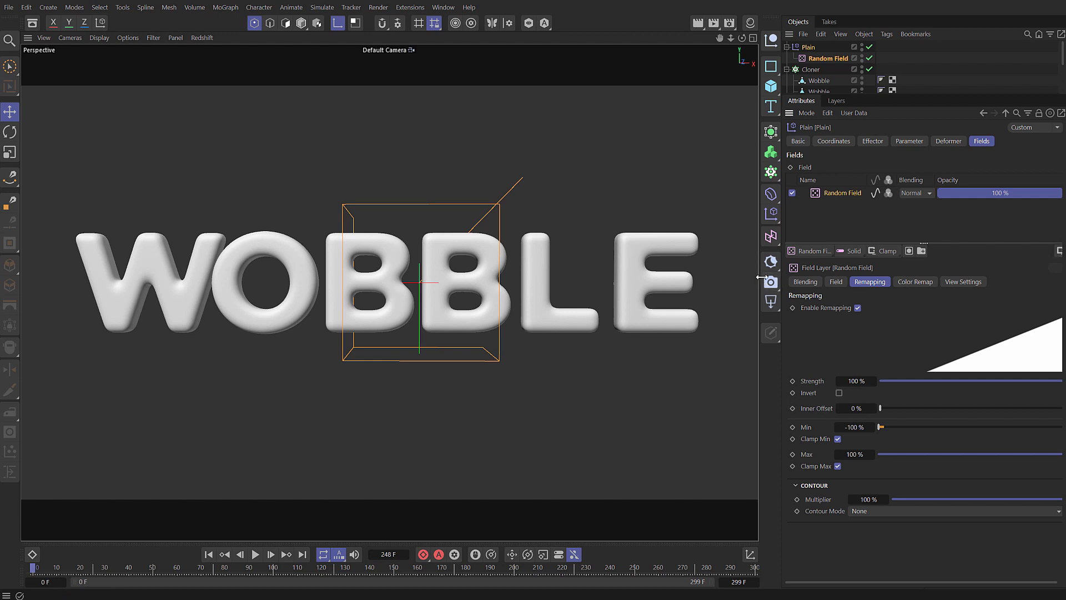
Step: Widen the Attributes panel and preview the two-way wobble, then rewind
drag(760, 276, 741, 277)
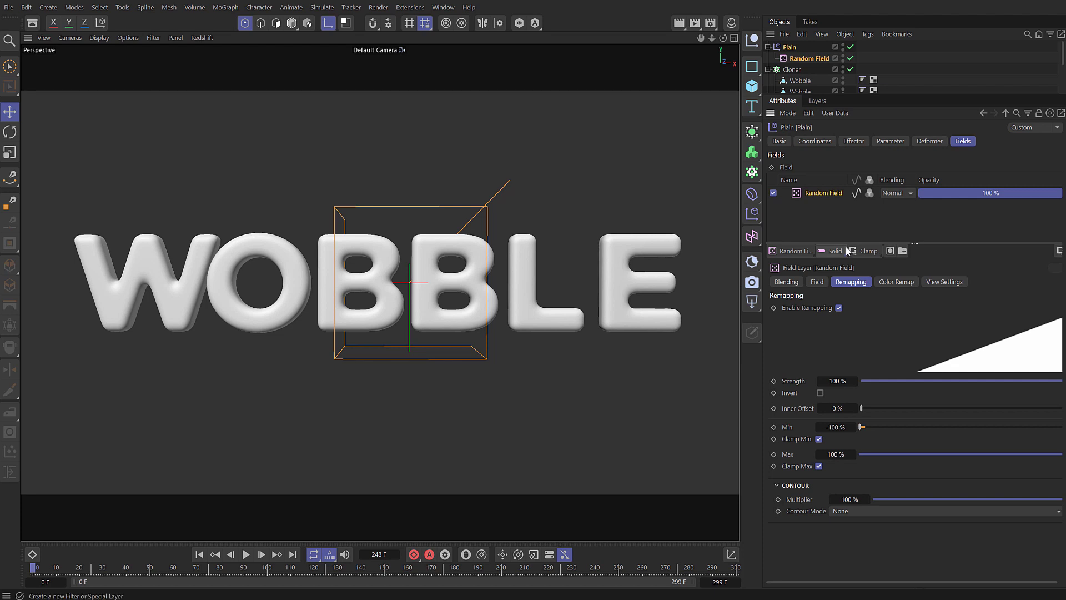
click(246, 554)
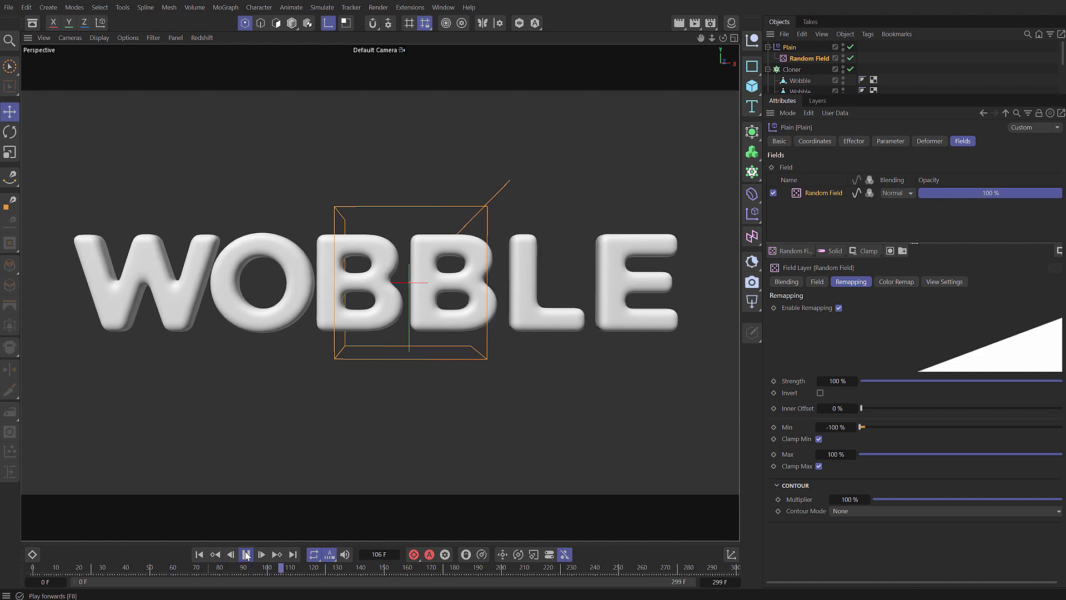
click(246, 555)
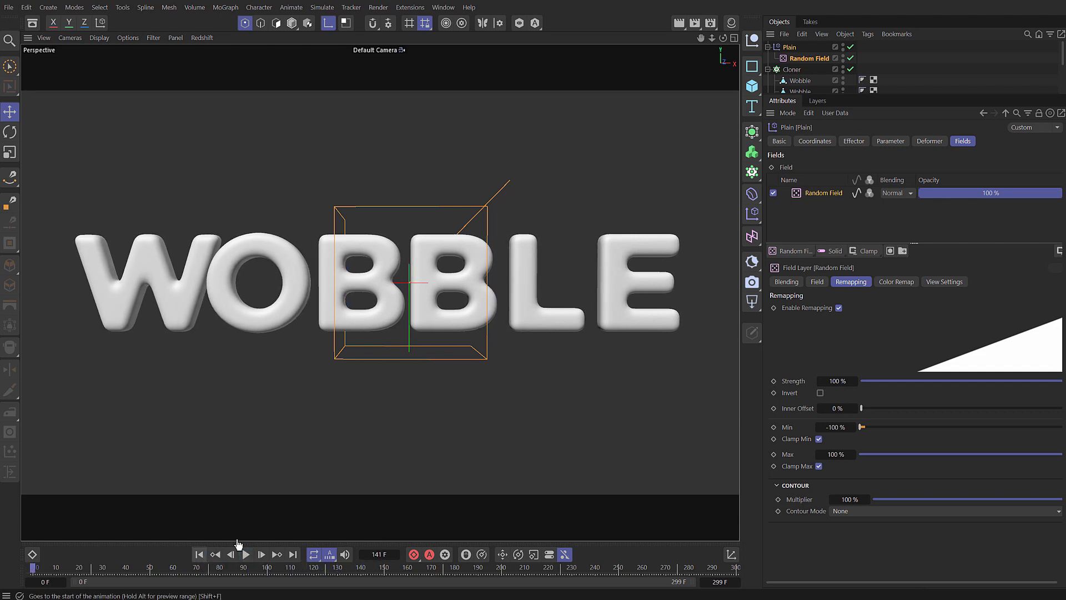
click(200, 554)
Step: Duplicate Plain as Plain.1 and add it to the Cloner's Effectors list
click(768, 47)
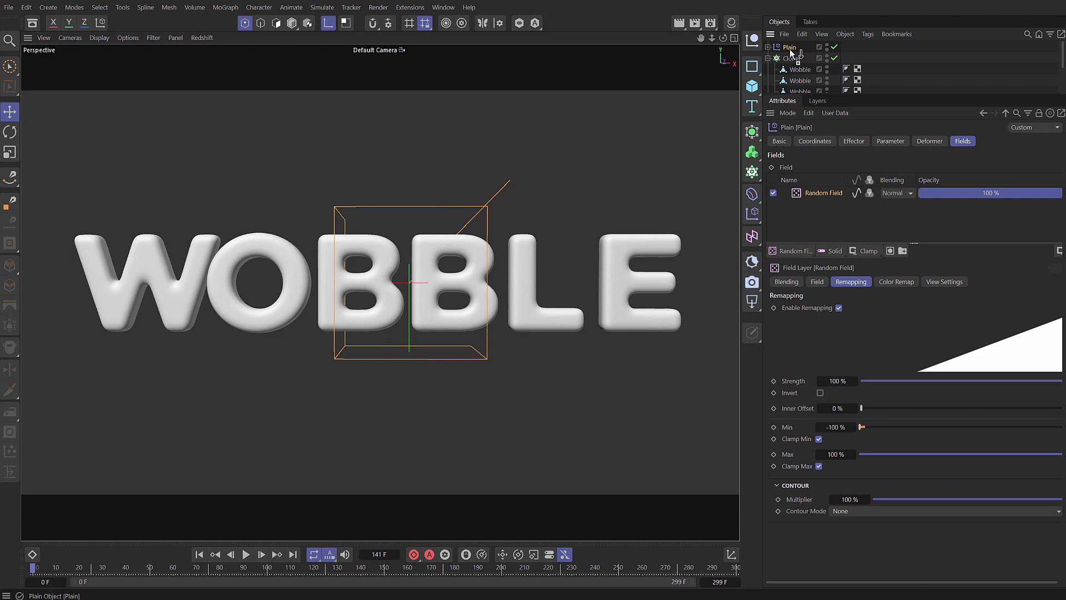
ctrl+drag(792, 51, 791, 53)
click(791, 70)
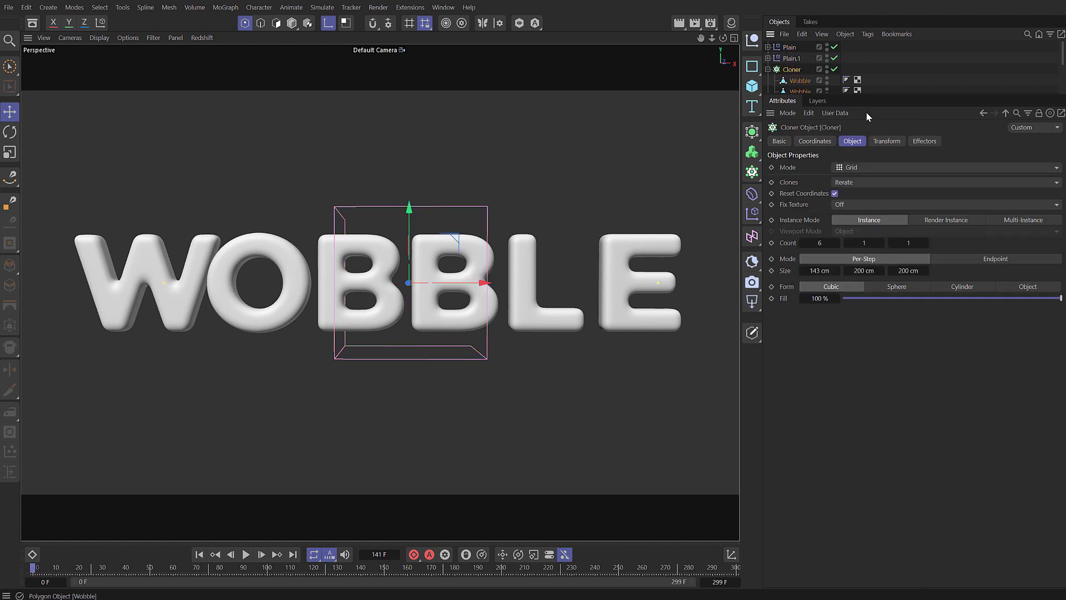
click(925, 141)
drag(790, 61, 831, 186)
Step: Set Plain.1 to P.X 0 cm, P.Y 25 cm, R.P 0° and R.B 4°
click(788, 60)
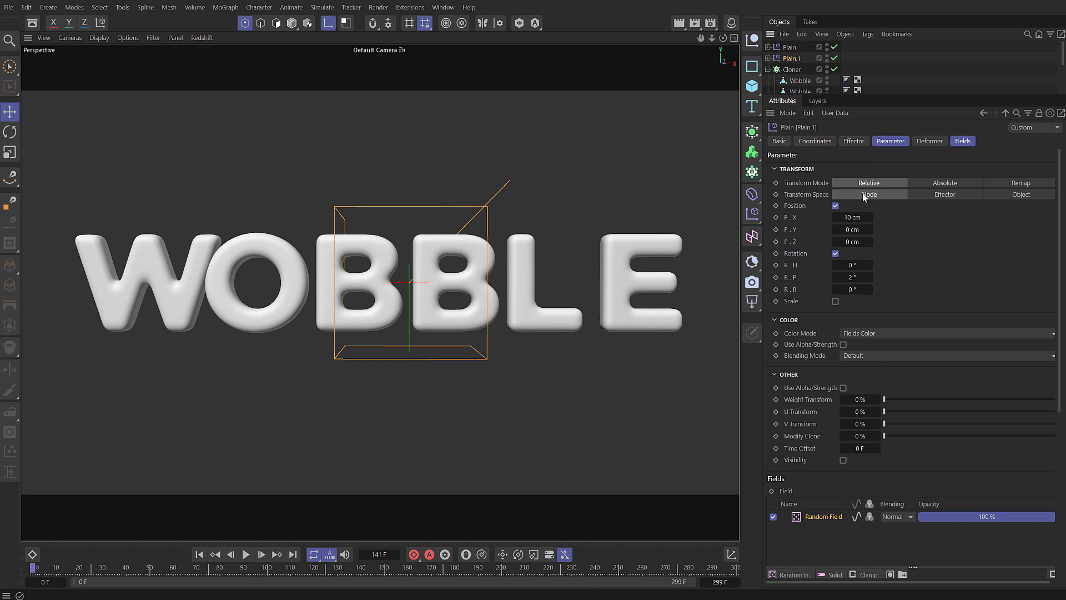
click(850, 217)
key(Tab)
key(Tab)
key(Tab)
key(Tab)
key(Tab)
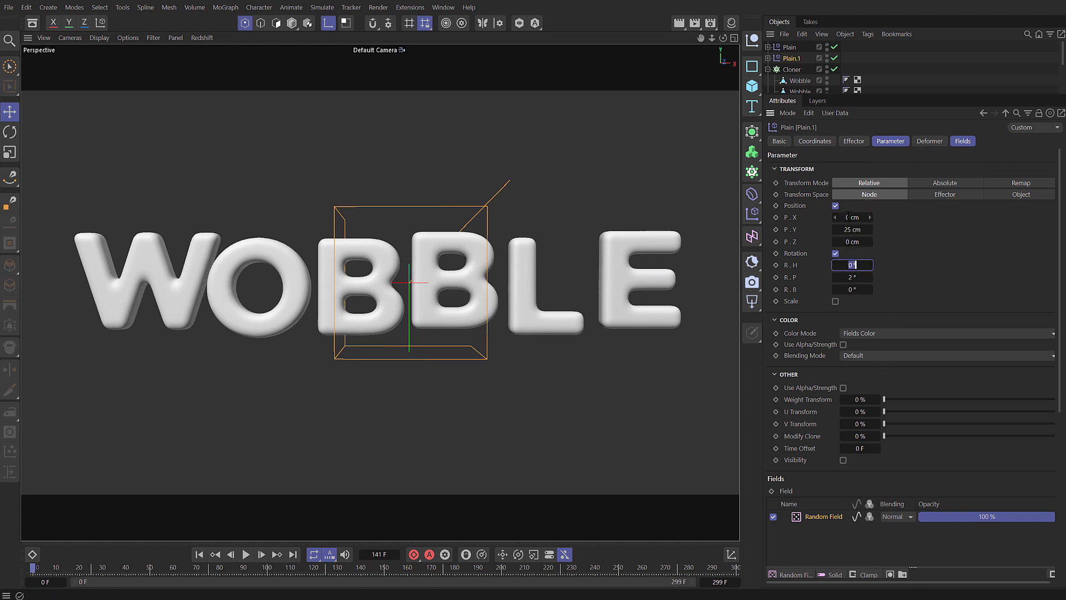
key(Tab)
key(Return)
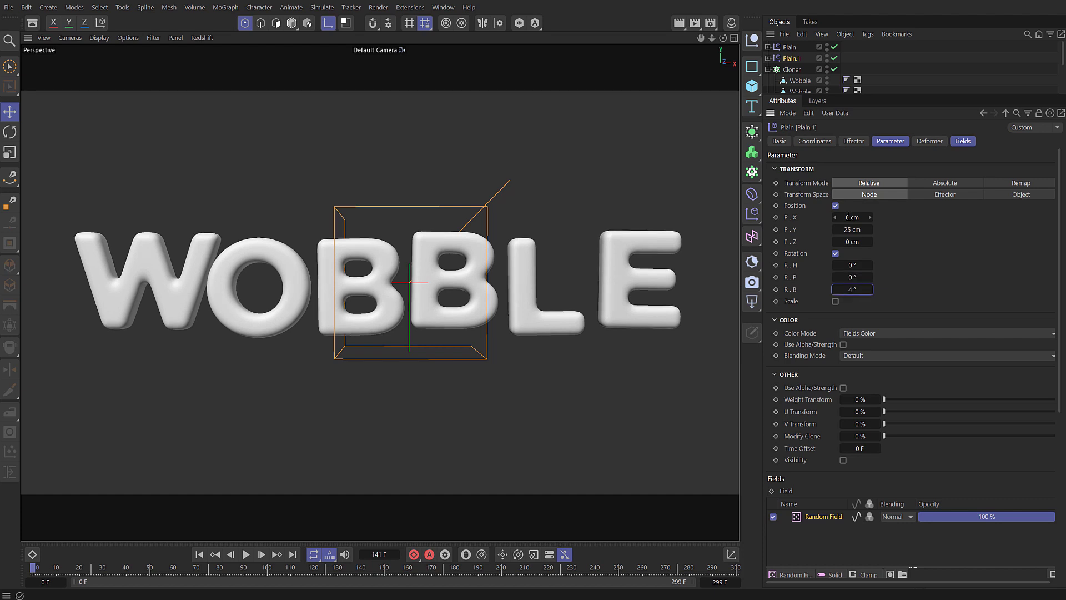
Step: Change Plain.1's Random Field seed to 123785 and preview both effectors
click(963, 141)
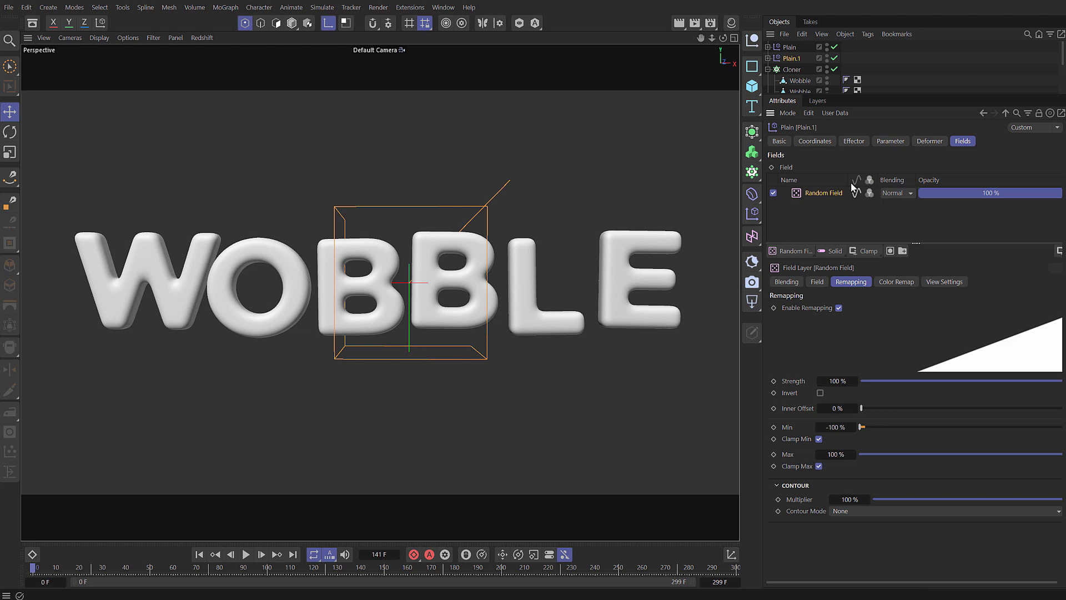
click(818, 282)
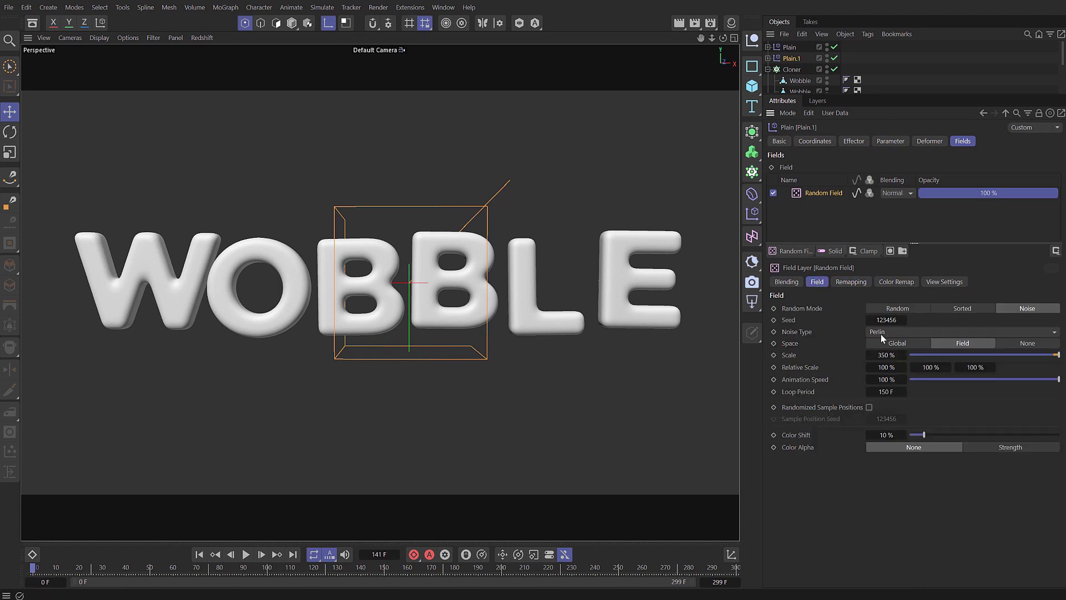
drag(890, 323, 903, 324)
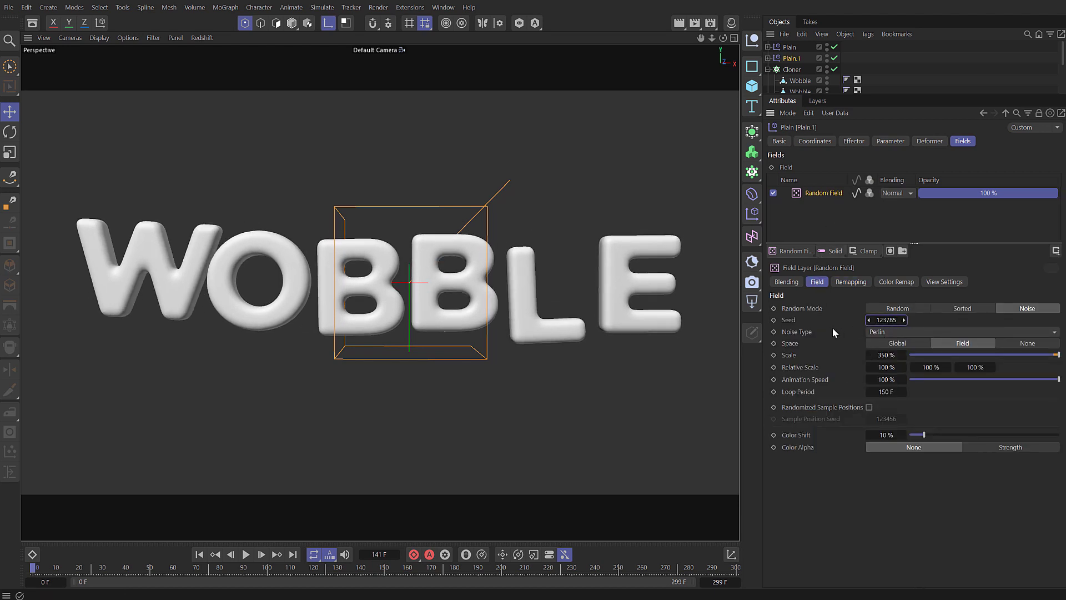
click(246, 554)
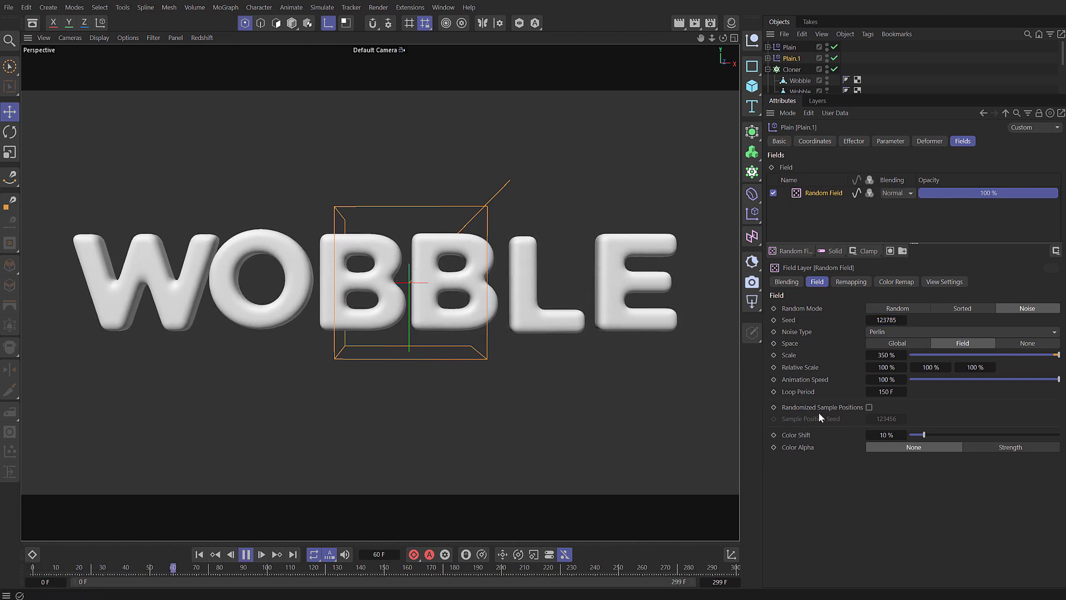
Step: Disable Plain.1 and Plain in the Object Manager and stop playback
click(827, 56)
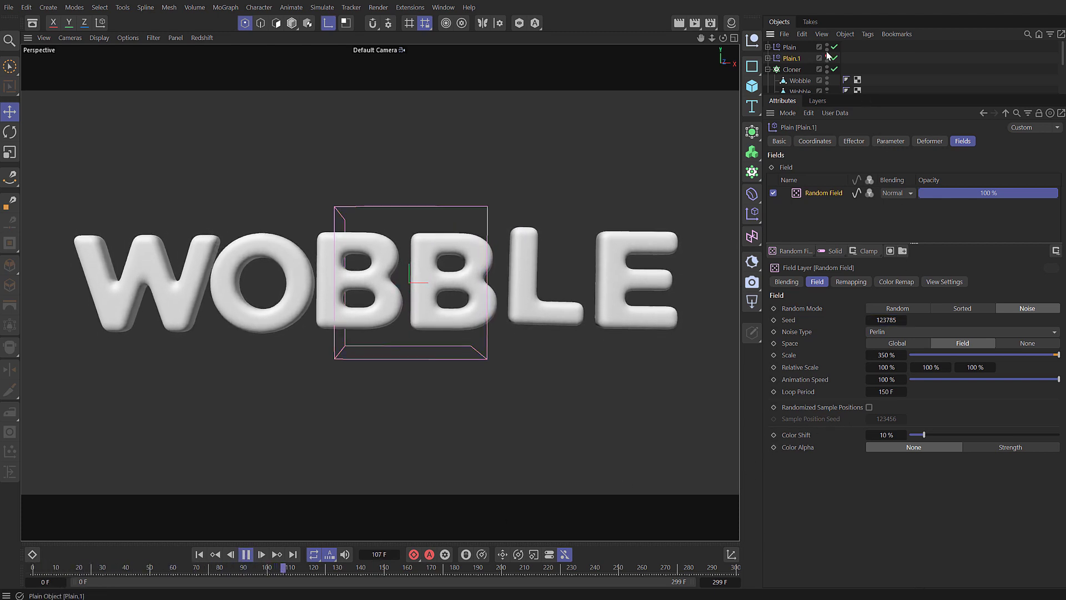
click(827, 47)
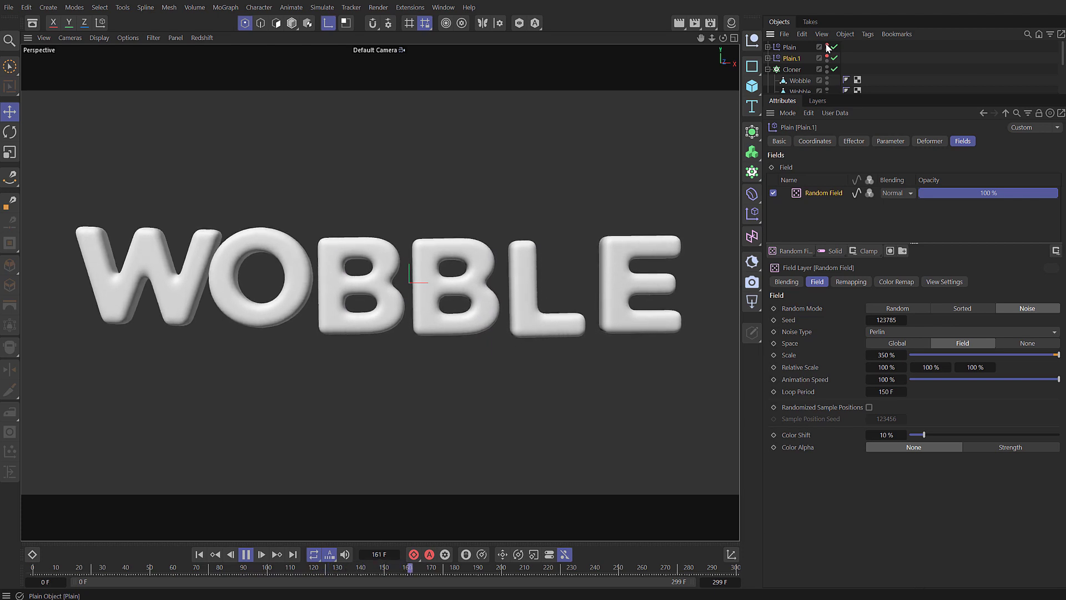
key(F8)
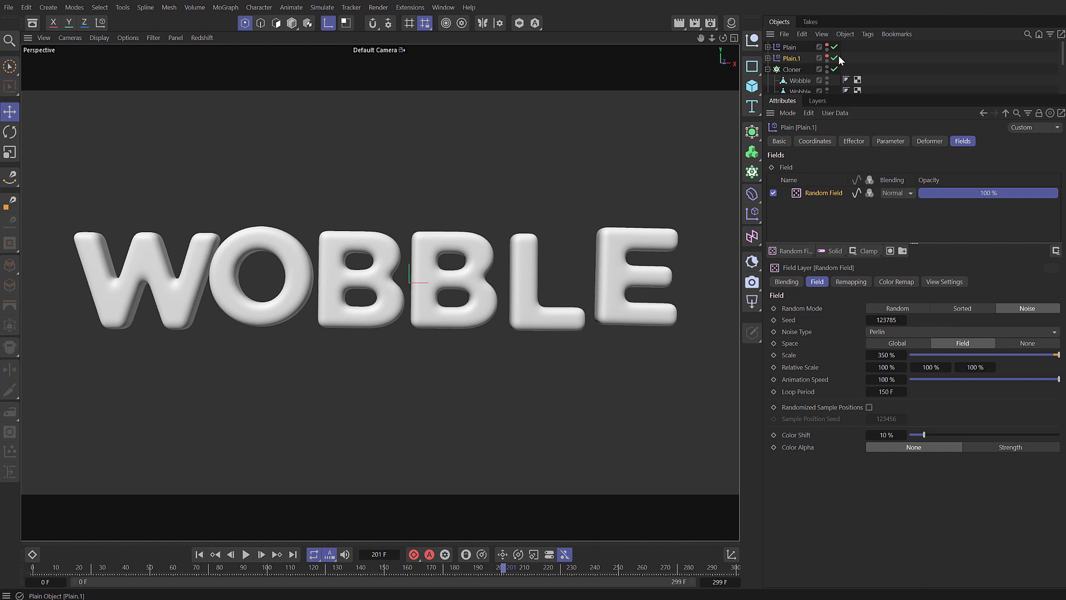
Step: Add a Random effector to the Cloner and set its mode to Noise
click(792, 70)
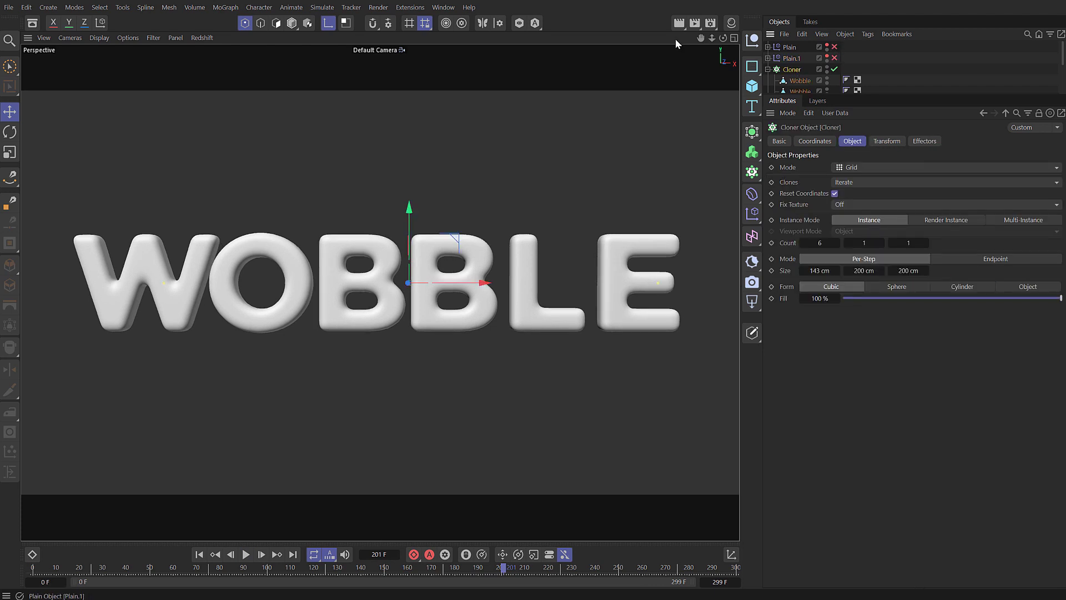
click(214, 7)
mouse_move(275, 28)
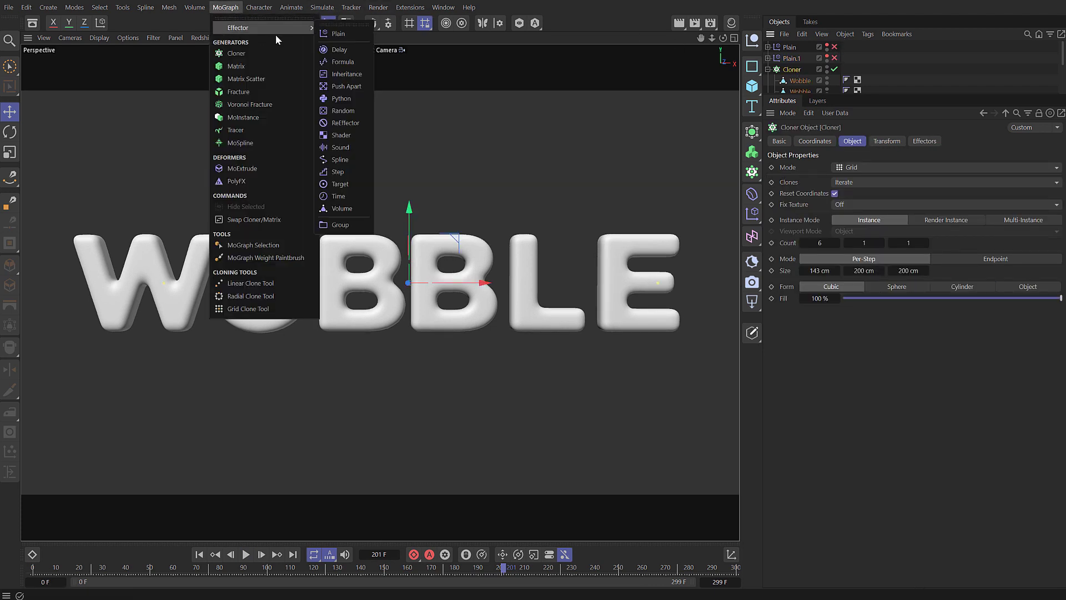
click(354, 111)
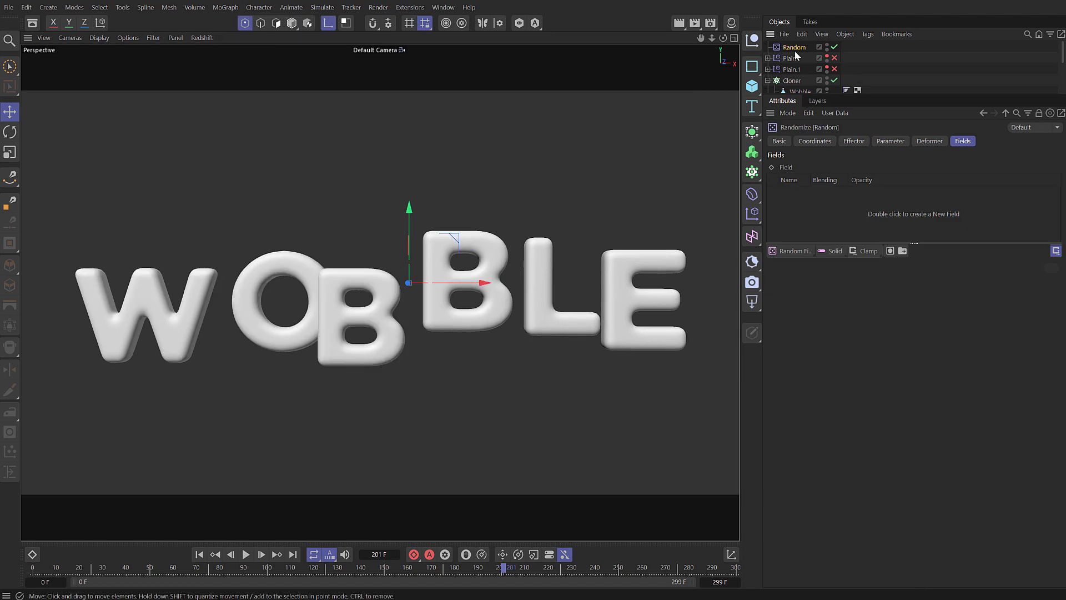
click(854, 141)
click(851, 239)
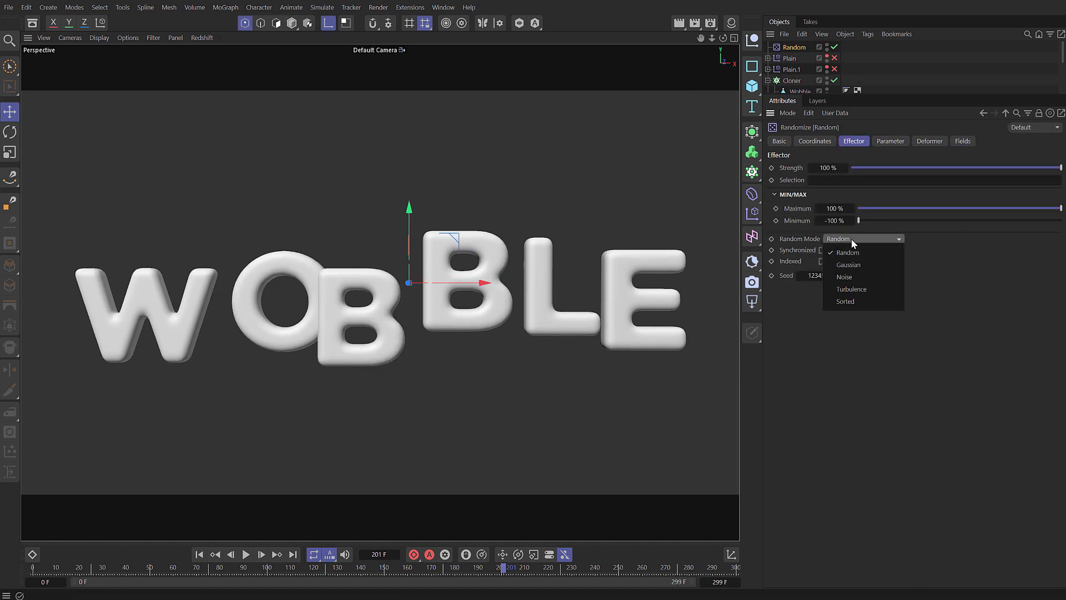
click(855, 274)
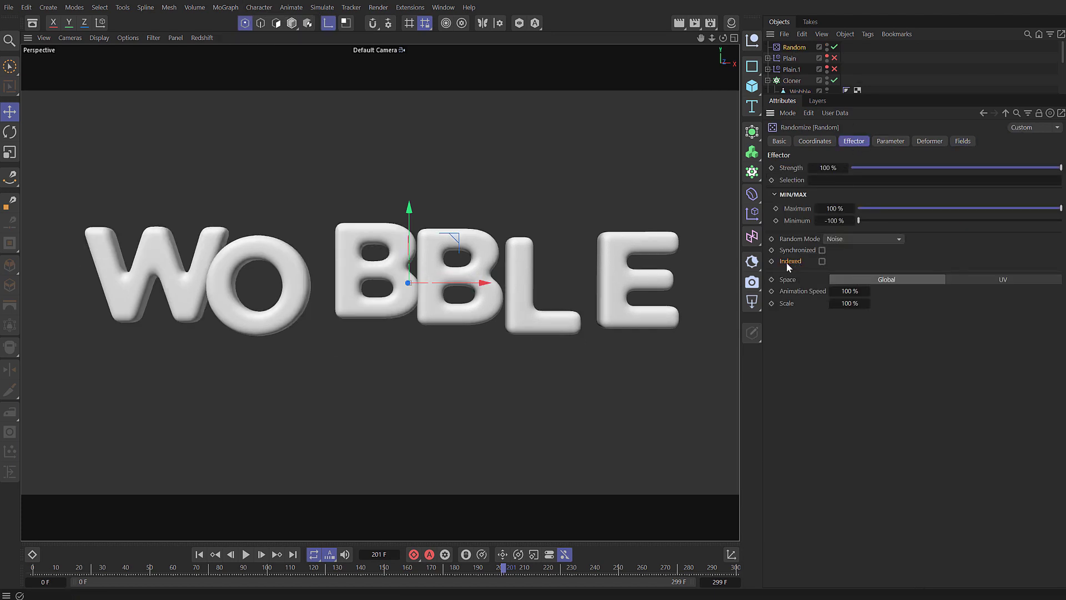
Step: Preview the Random effector, enable Indexed, and preview again from frame 0
click(245, 554)
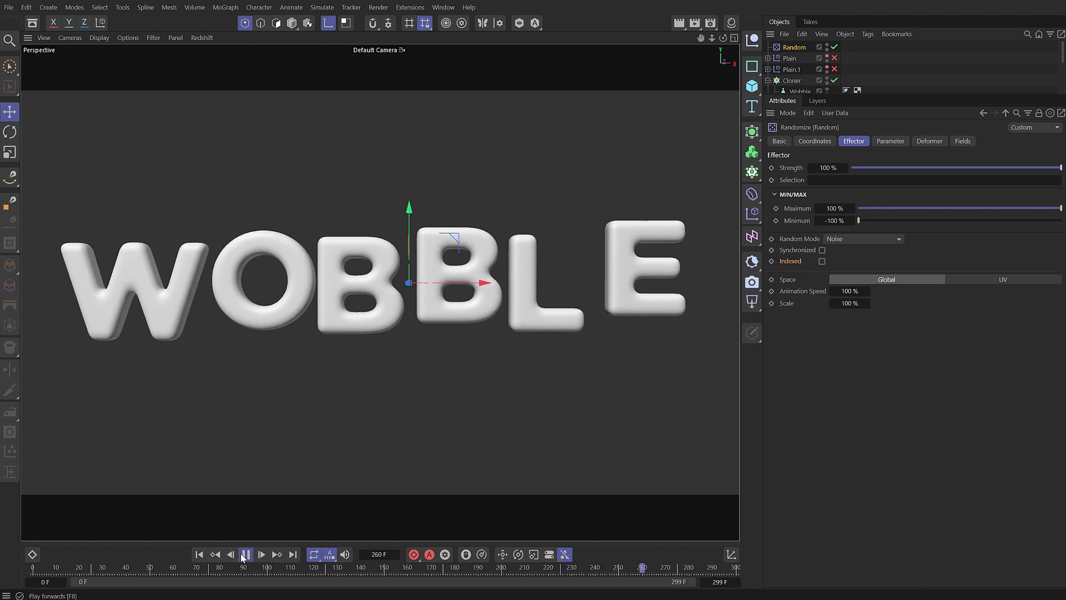
click(243, 558)
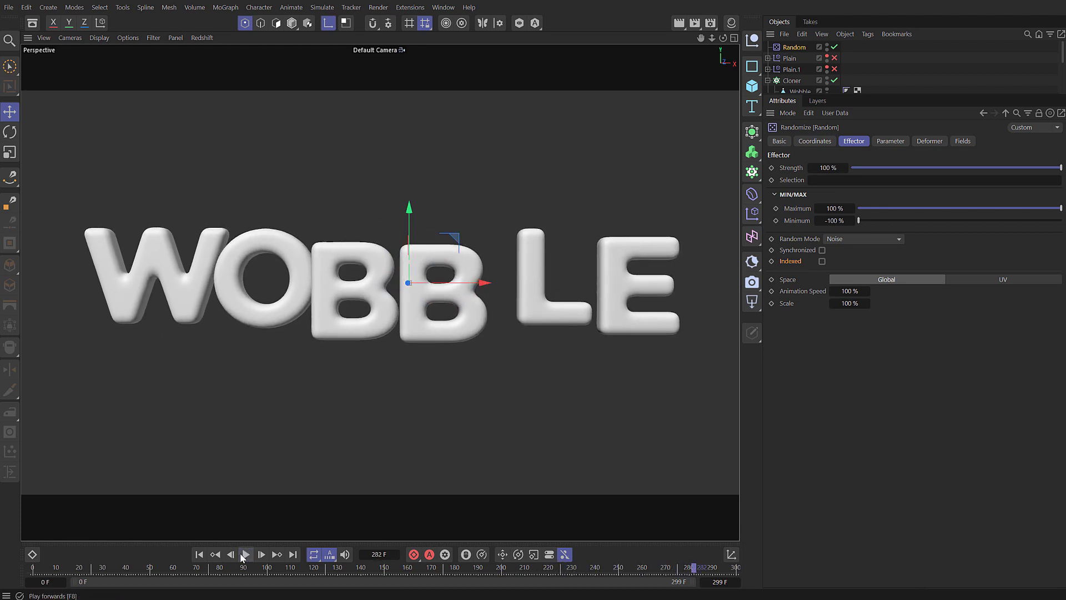
click(198, 554)
click(823, 262)
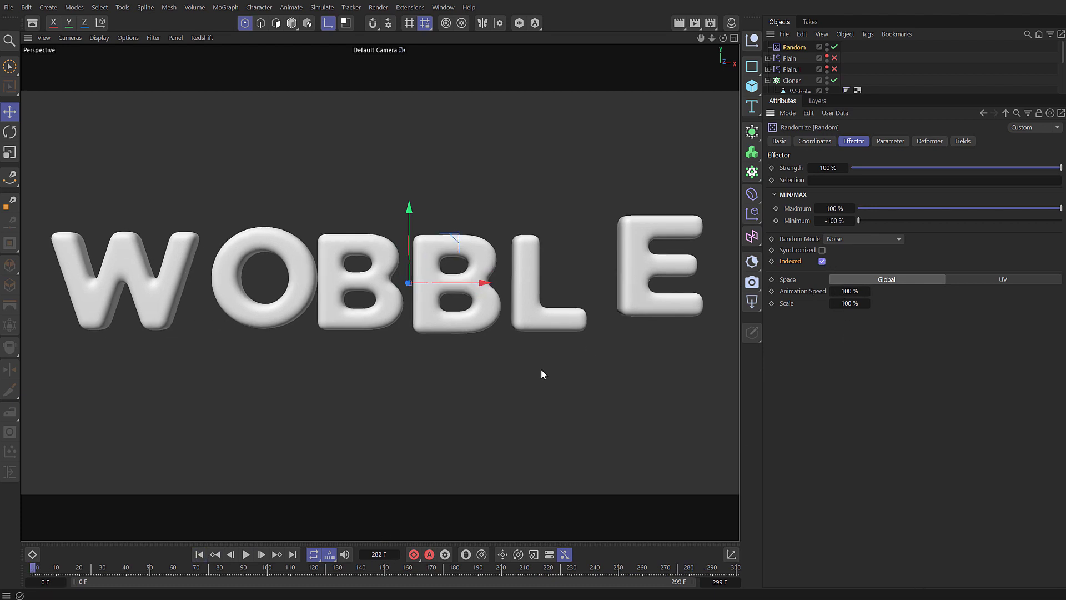
click(245, 555)
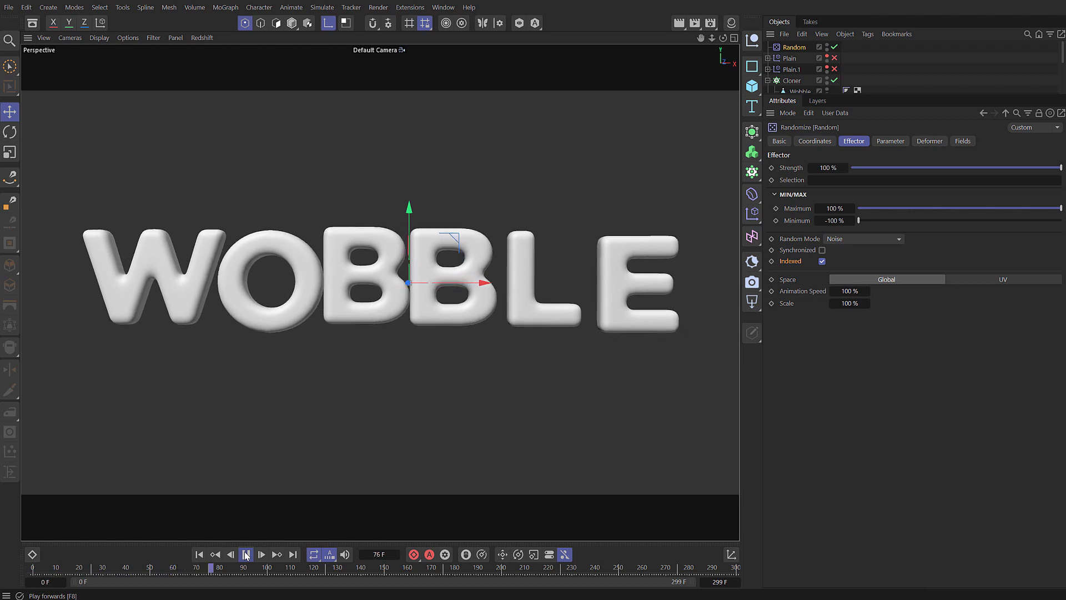
click(246, 554)
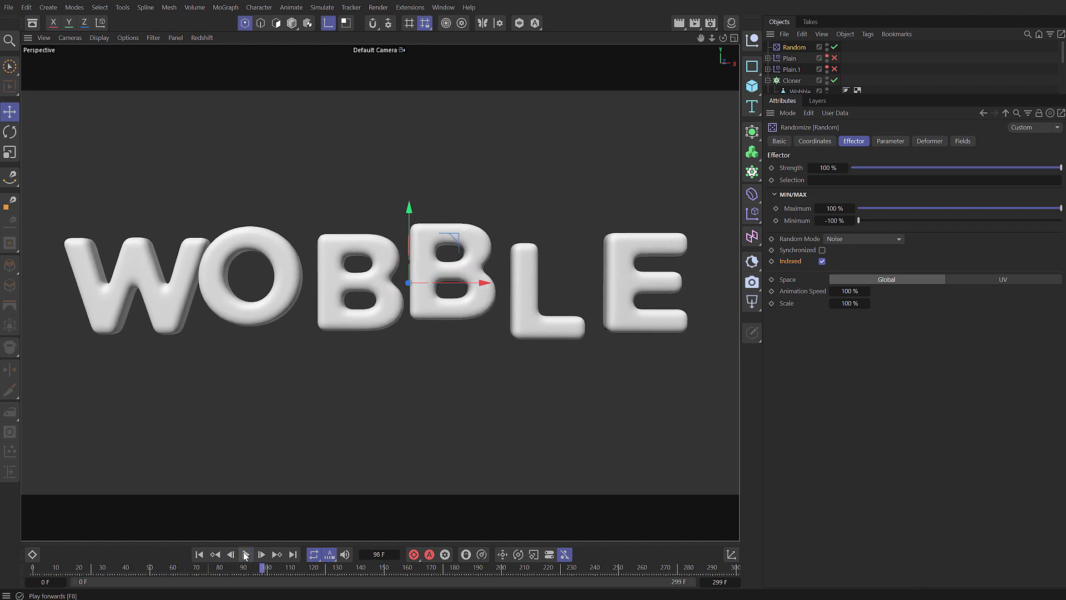
click(199, 554)
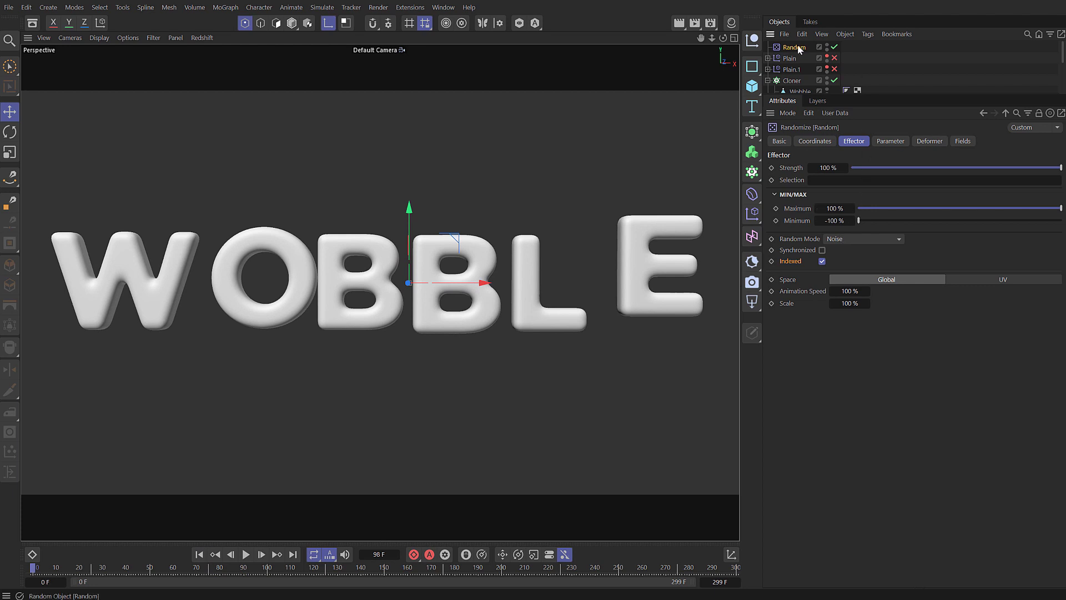
Step: Delete the Random effector and preview the result from frame 0
key(Delete)
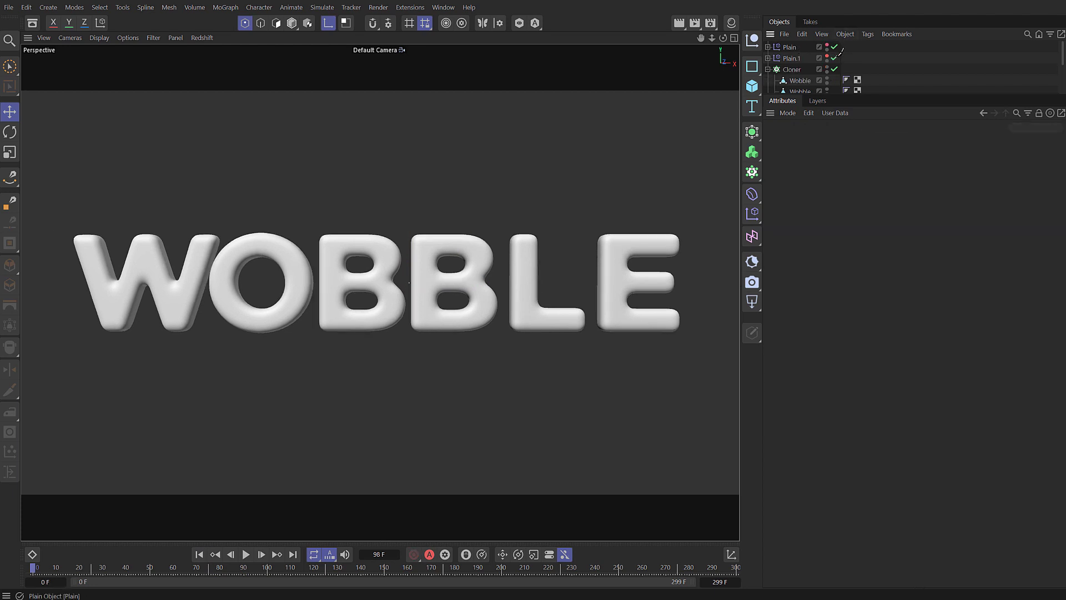
click(245, 554)
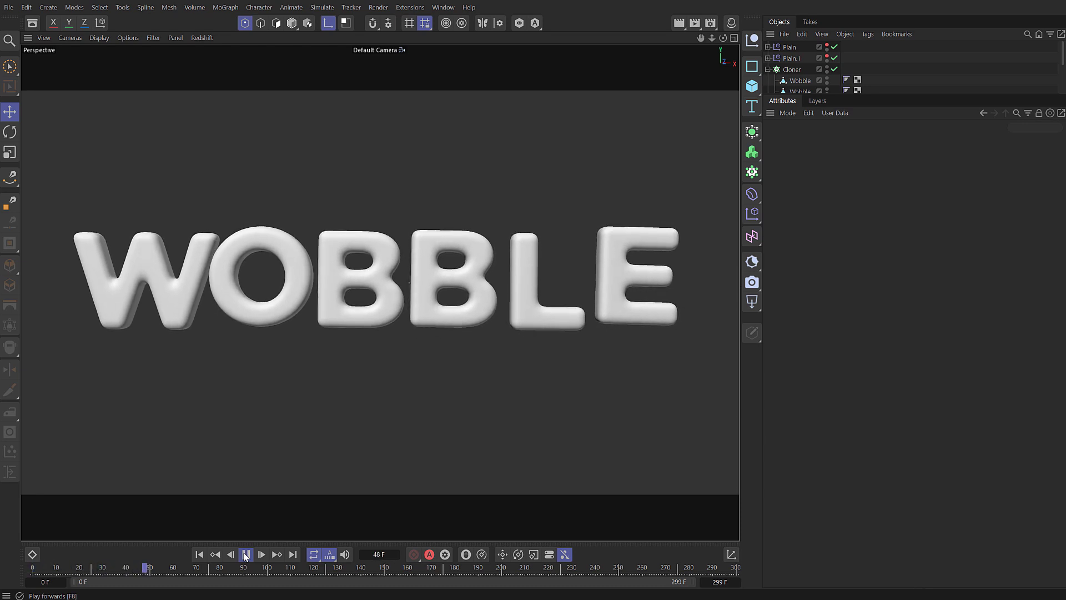
click(245, 555)
click(199, 554)
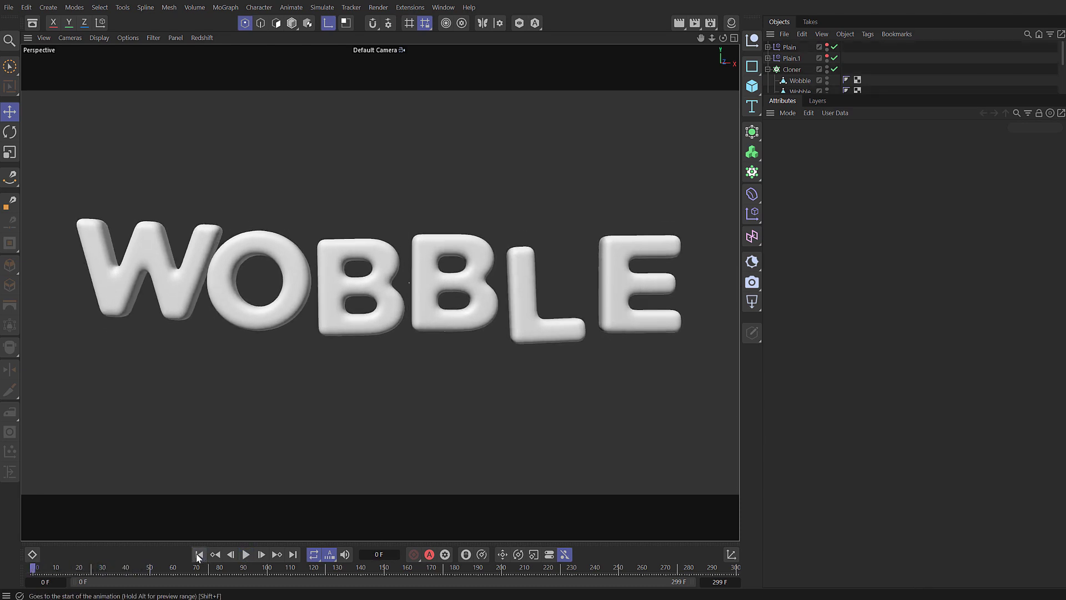
Step: Add a Cloth tag to the Cloner and show its Surface settings
right_click(791, 70)
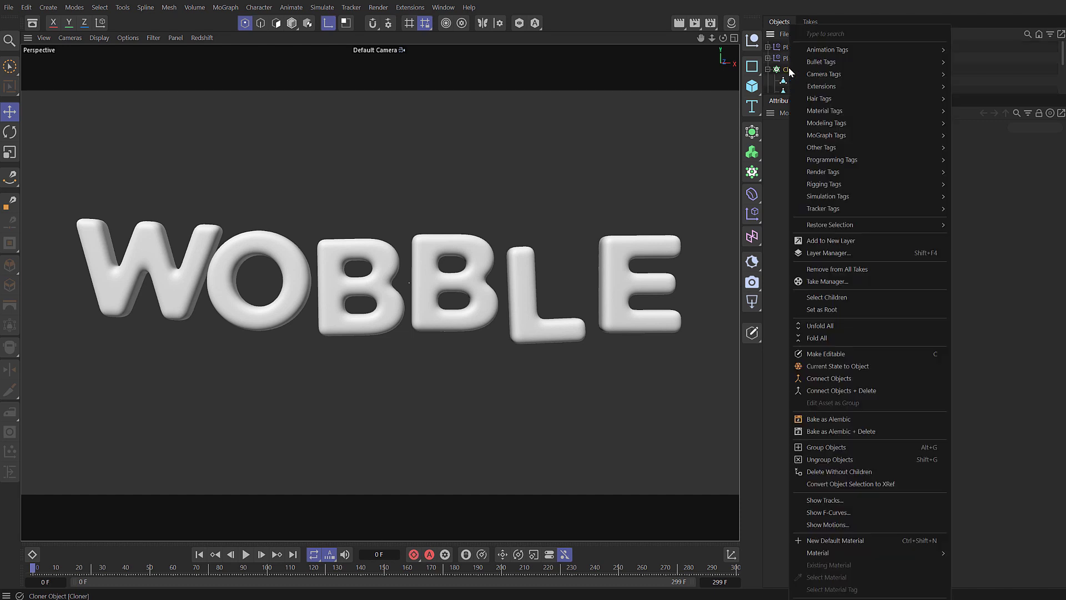
mouse_move(850, 196)
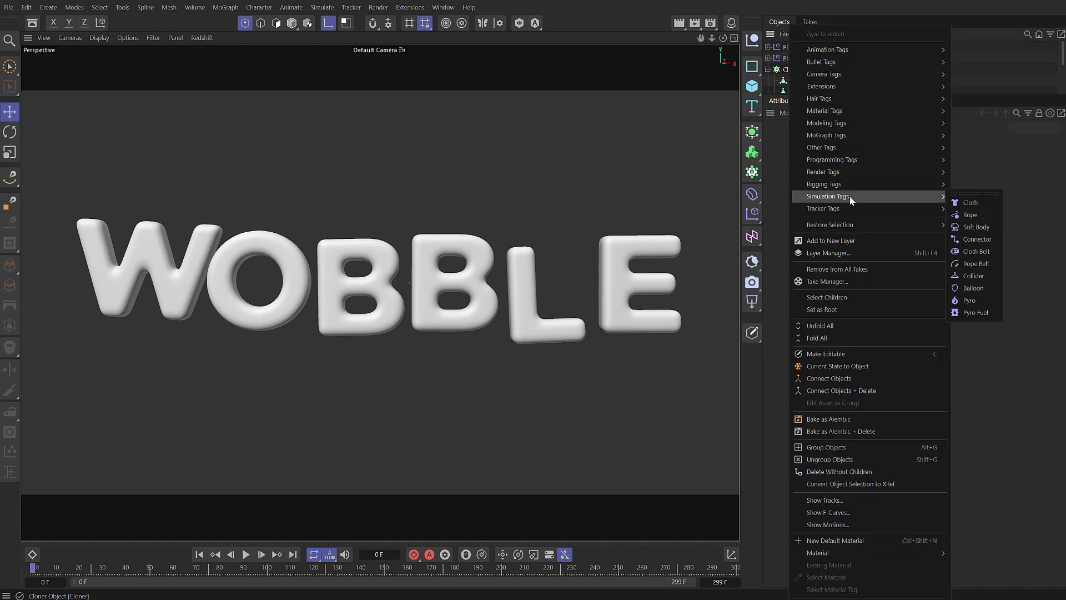
click(968, 204)
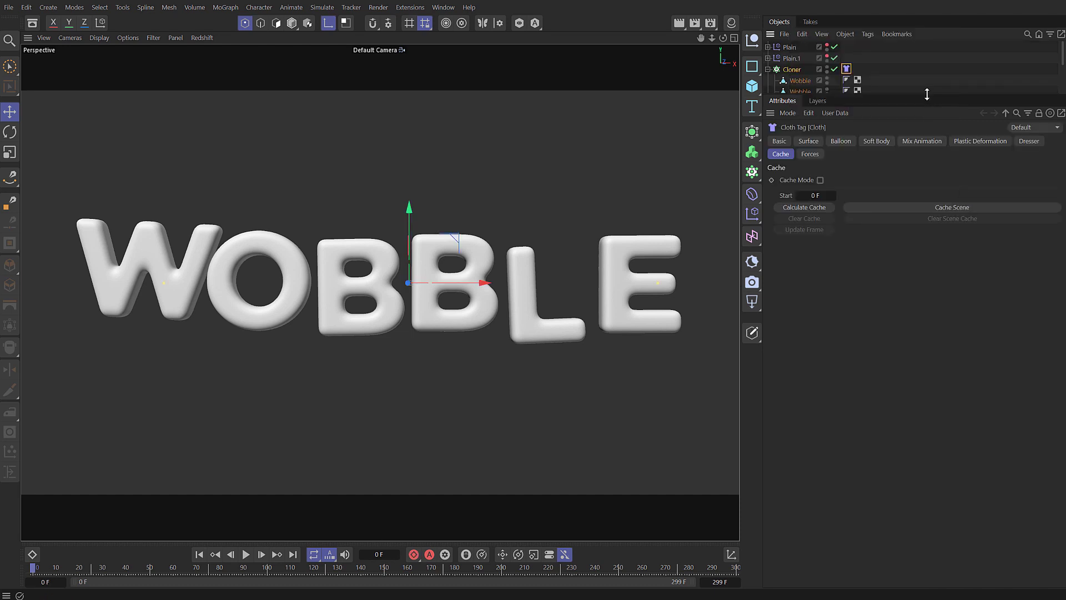
drag(927, 93, 912, 161)
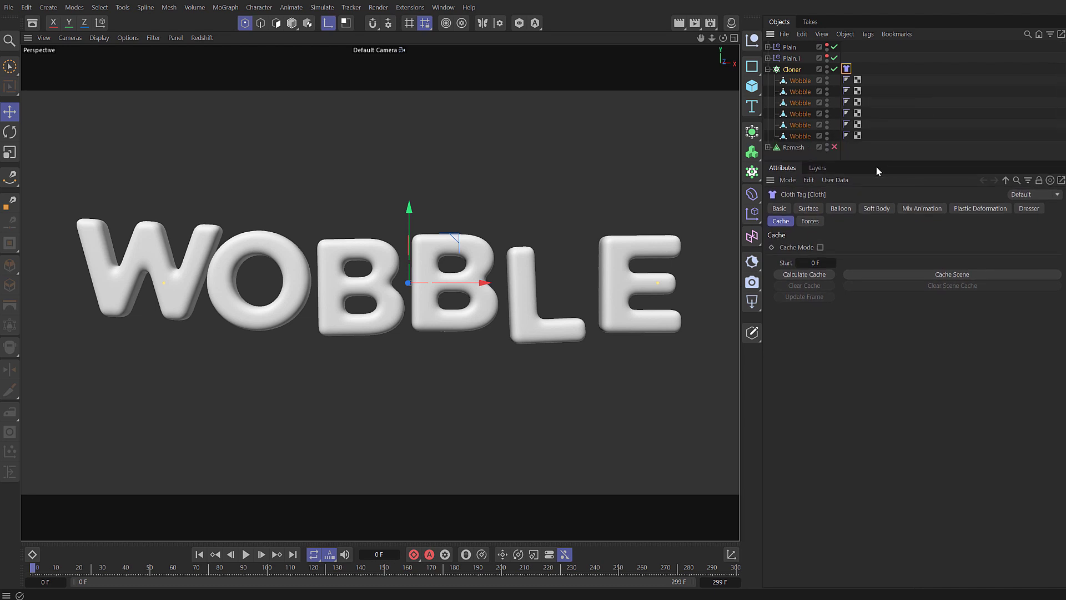
click(814, 211)
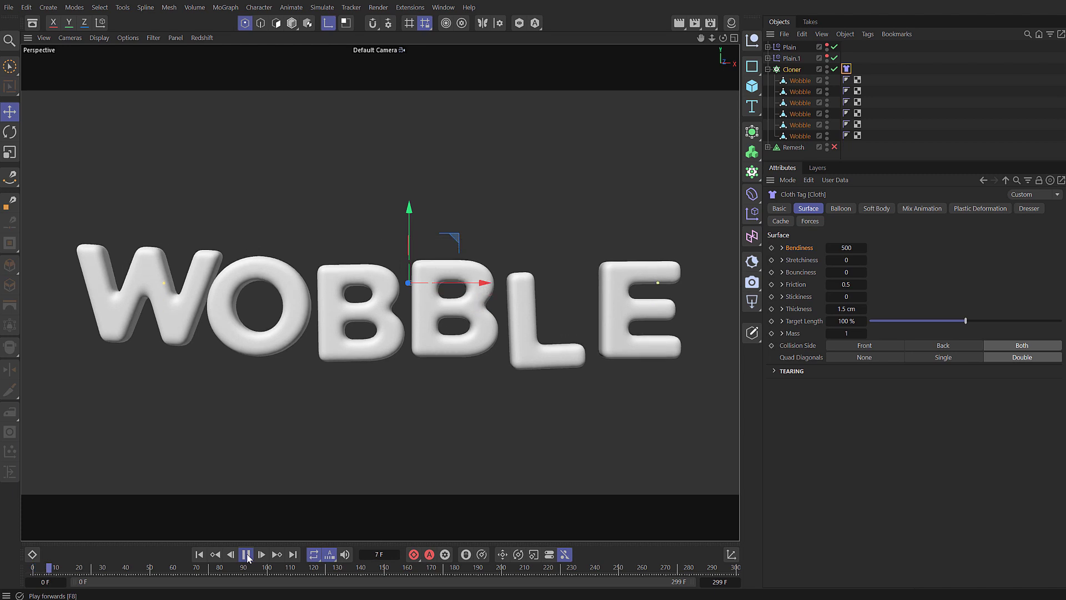
Step: Enable Balloon on the Cloth tag with Overpressure 1.5 and preview the letters inflating
click(246, 554)
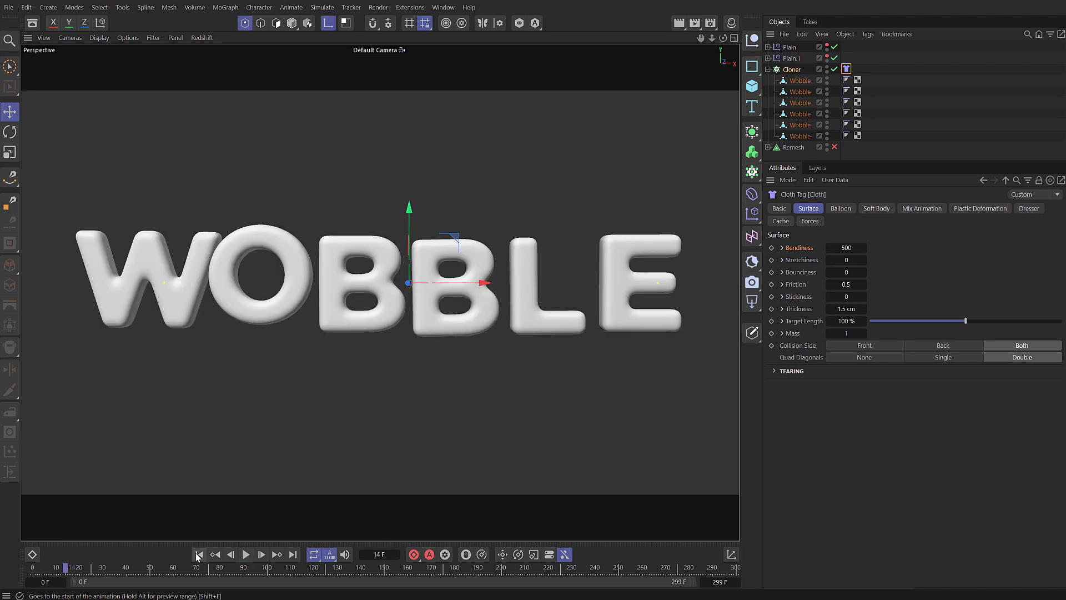
click(198, 554)
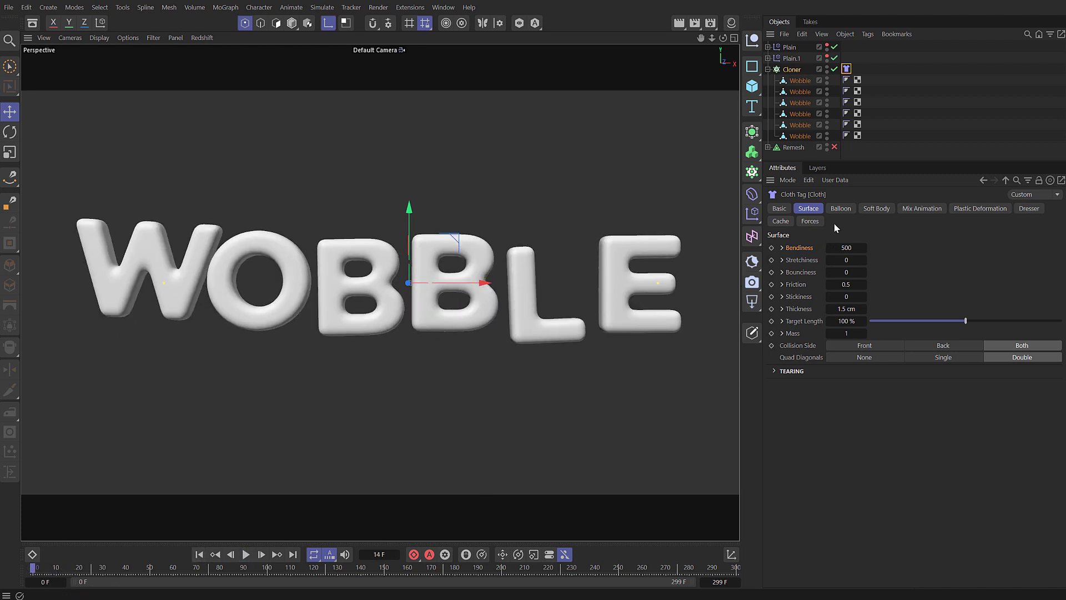
click(841, 208)
click(829, 247)
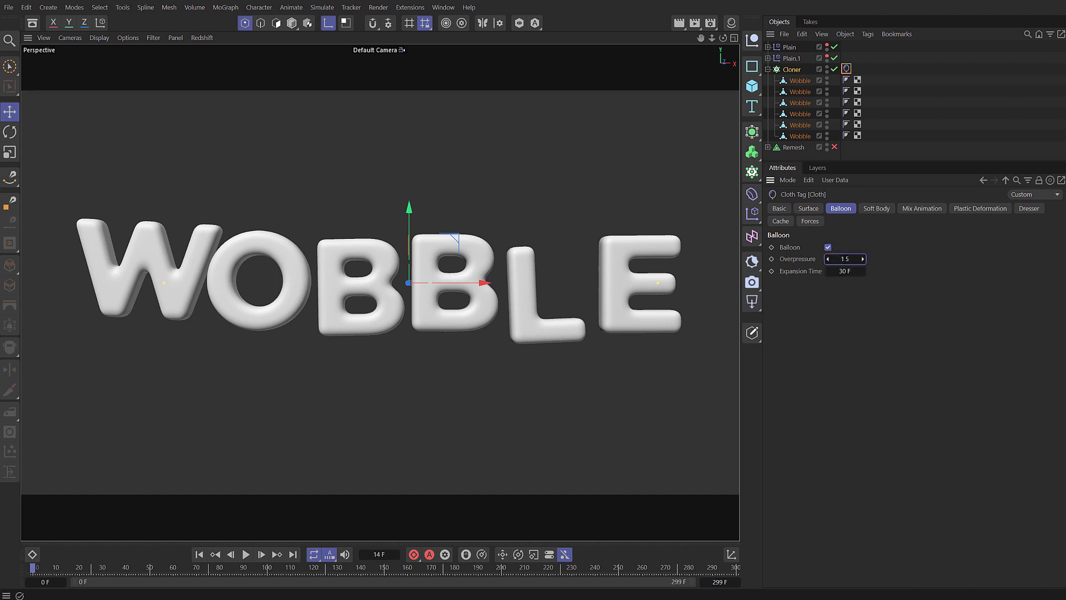
click(246, 554)
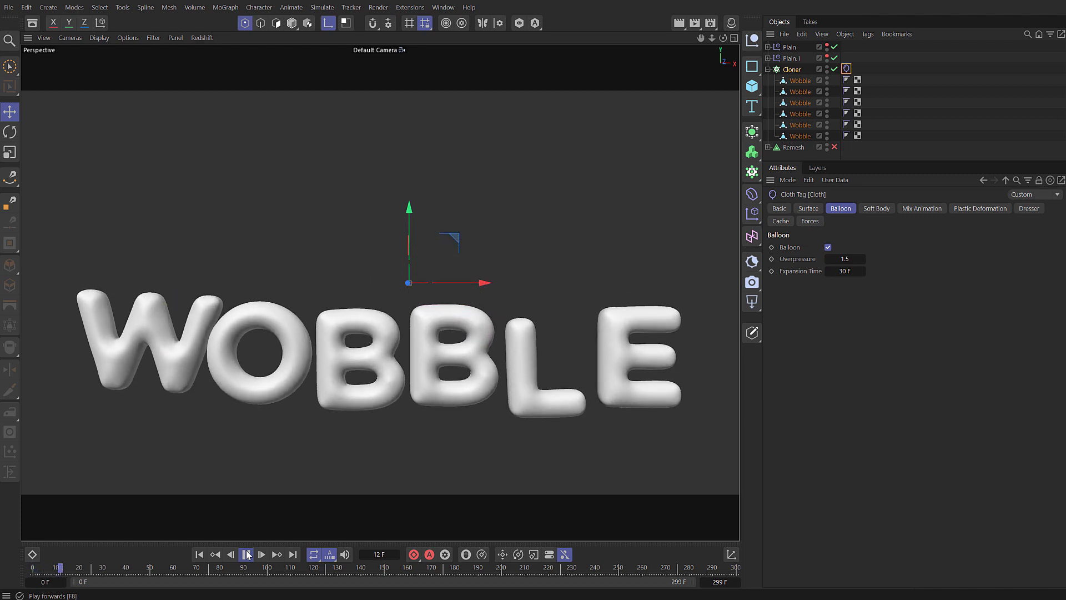
click(247, 554)
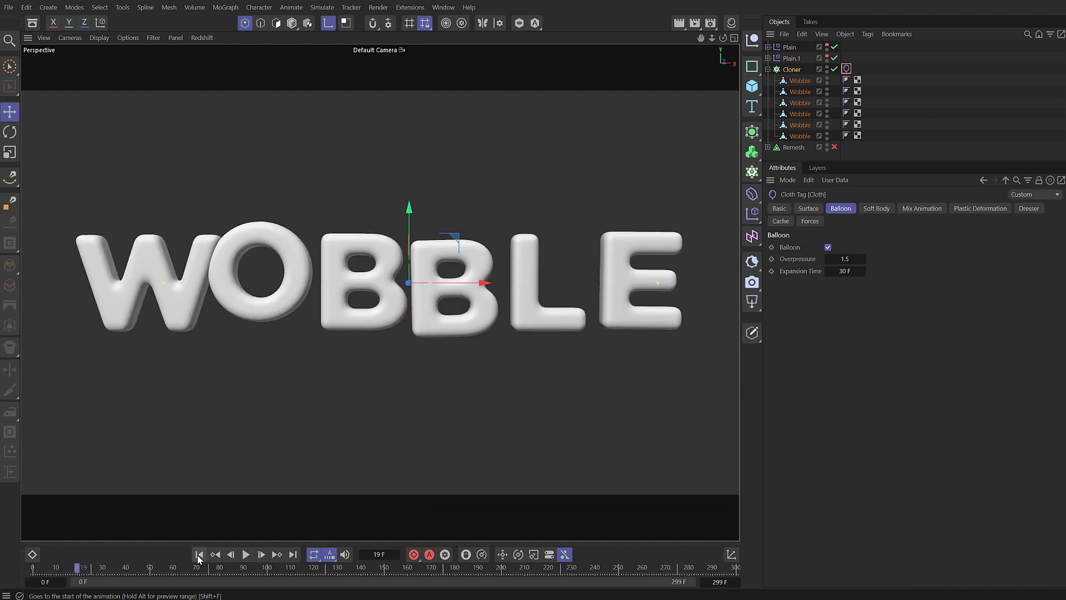
click(199, 554)
Step: Add a Vertex Map tag to the Cloner with a Random Field
right_click(791, 70)
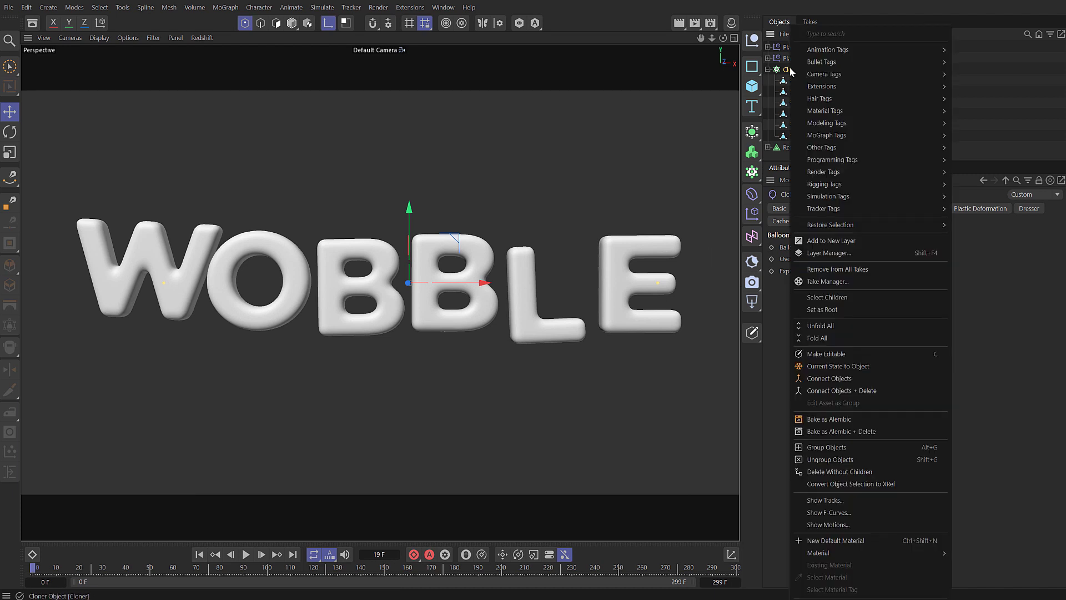
mouse_move(828, 148)
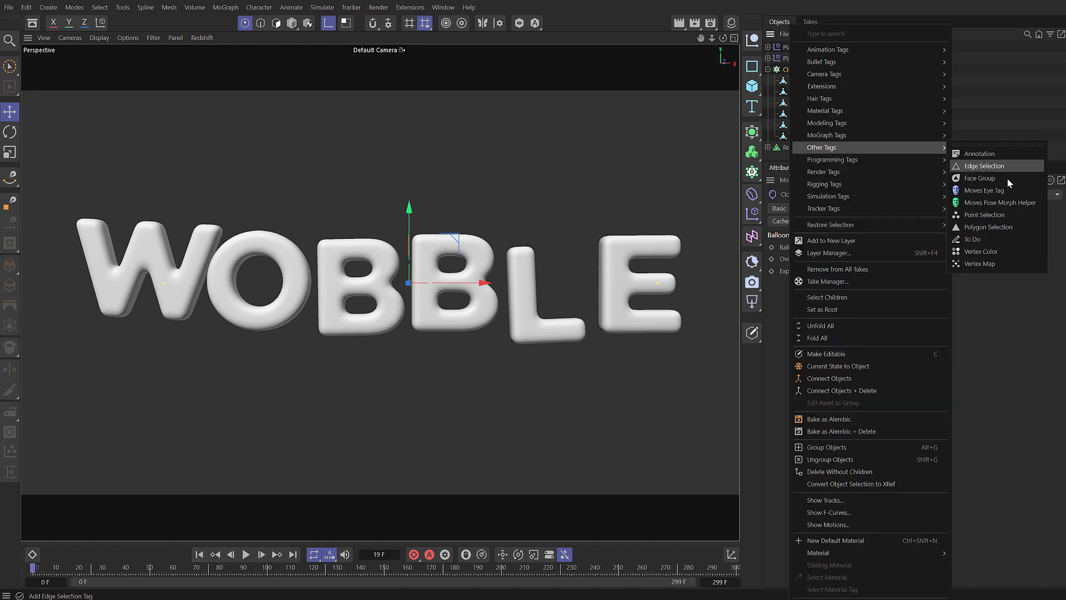
click(981, 264)
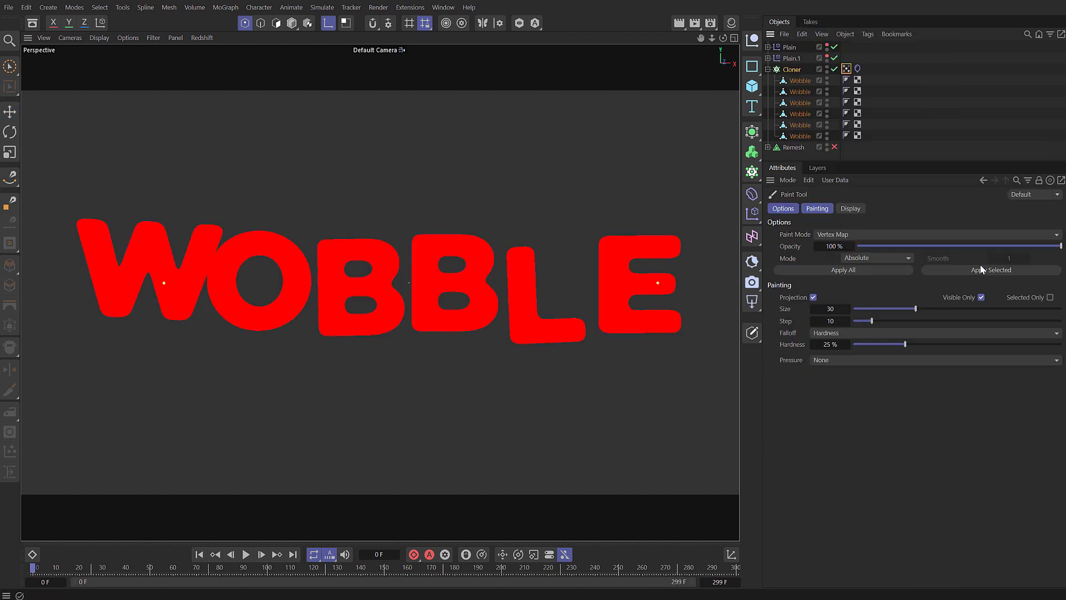
click(846, 69)
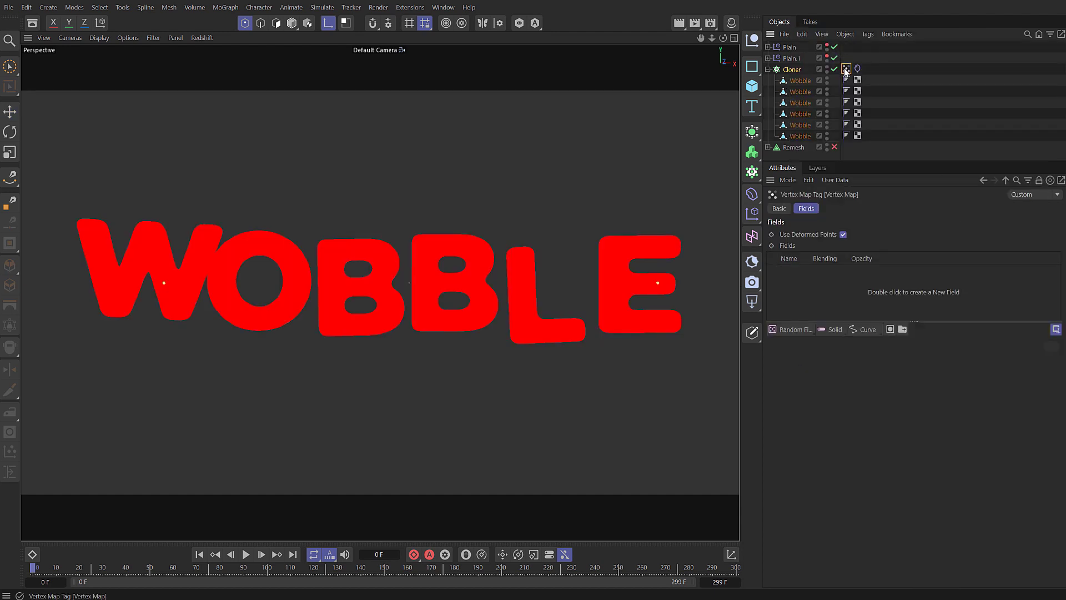
click(793, 330)
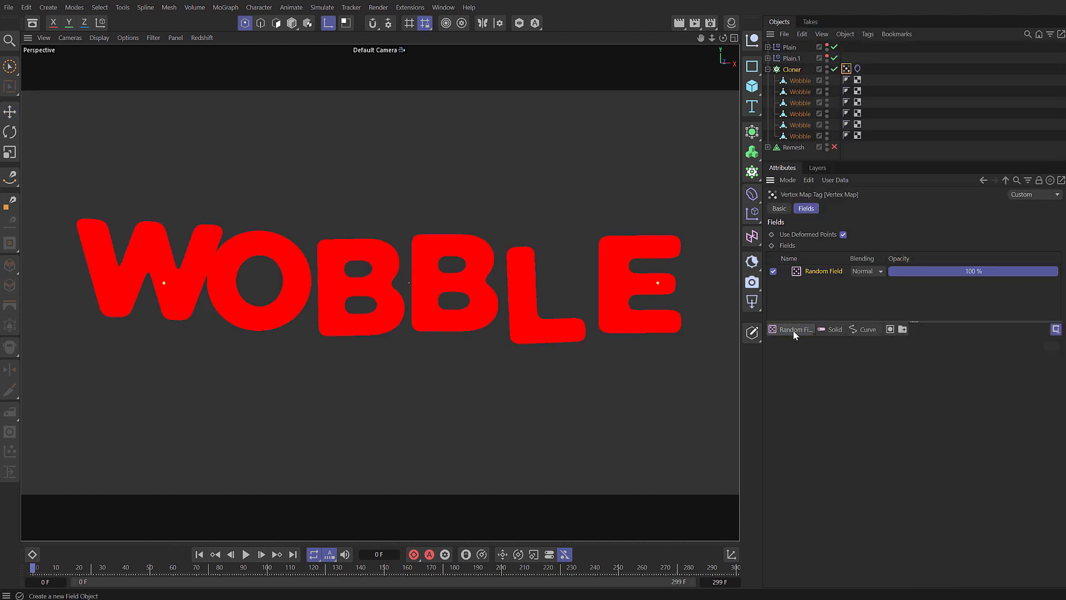
Step: Set the Random Field's Scale to 350%, Animation Speed 100%, Loop Period 150 F
click(887, 433)
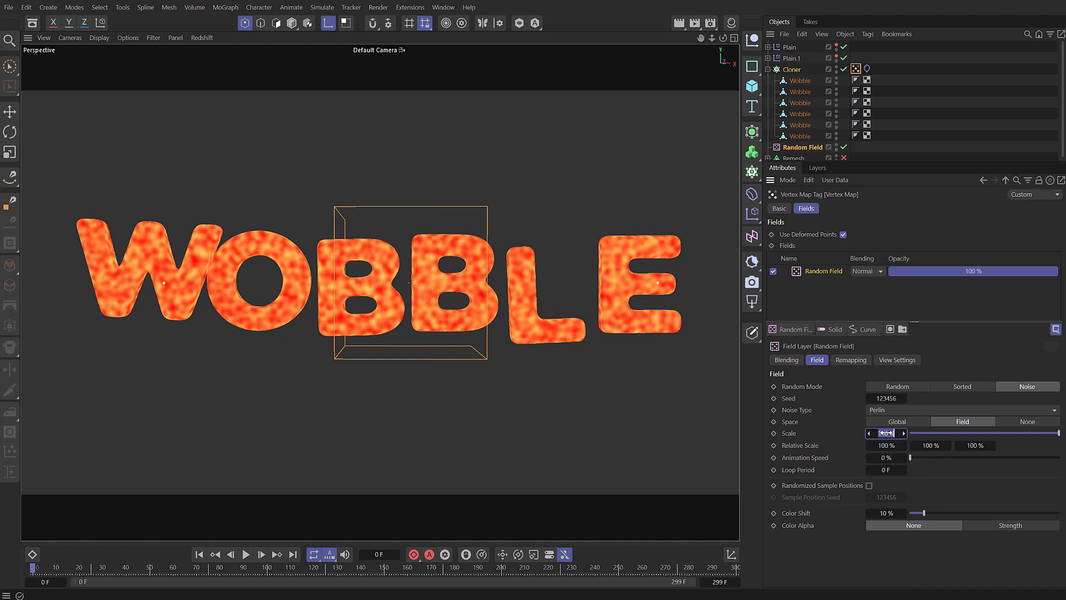
click(889, 456)
text(100)
key(Return)
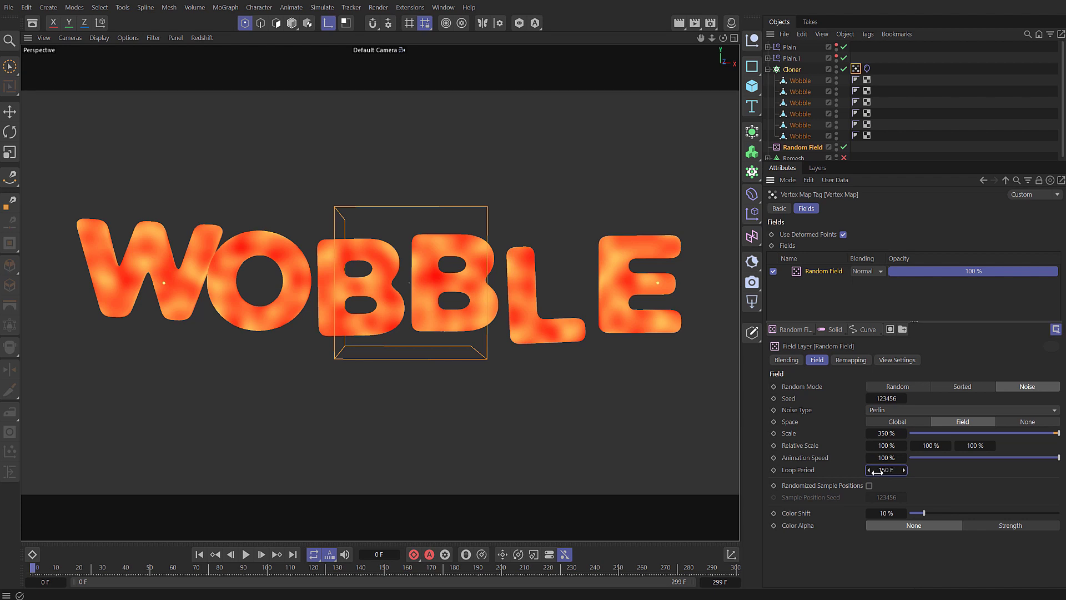
Step: Reselect the Vertex Map tag and play back to watch its noise shift across the letters
click(867, 68)
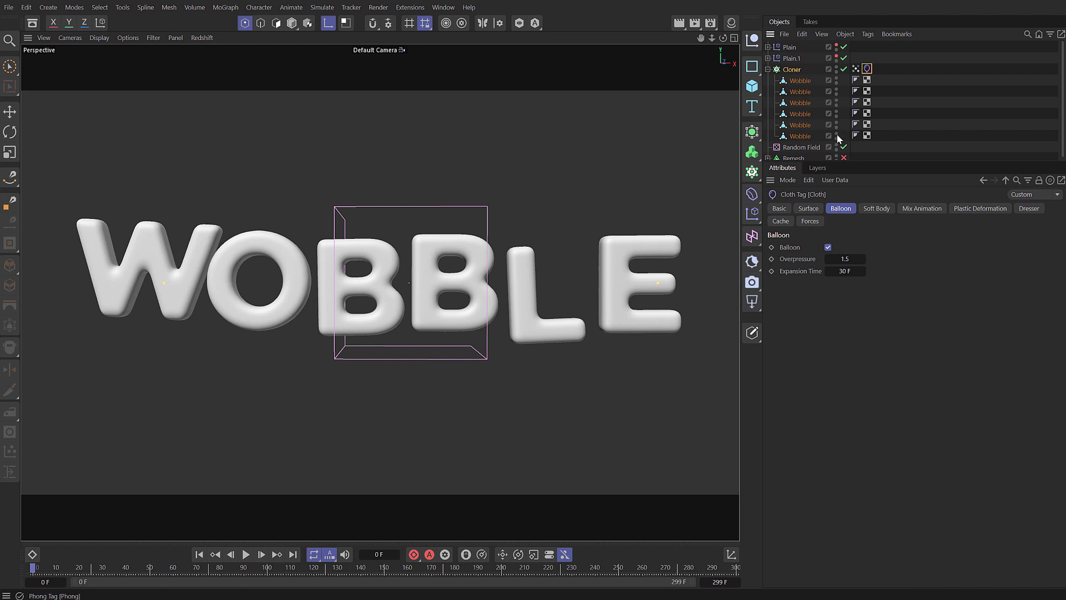
click(779, 208)
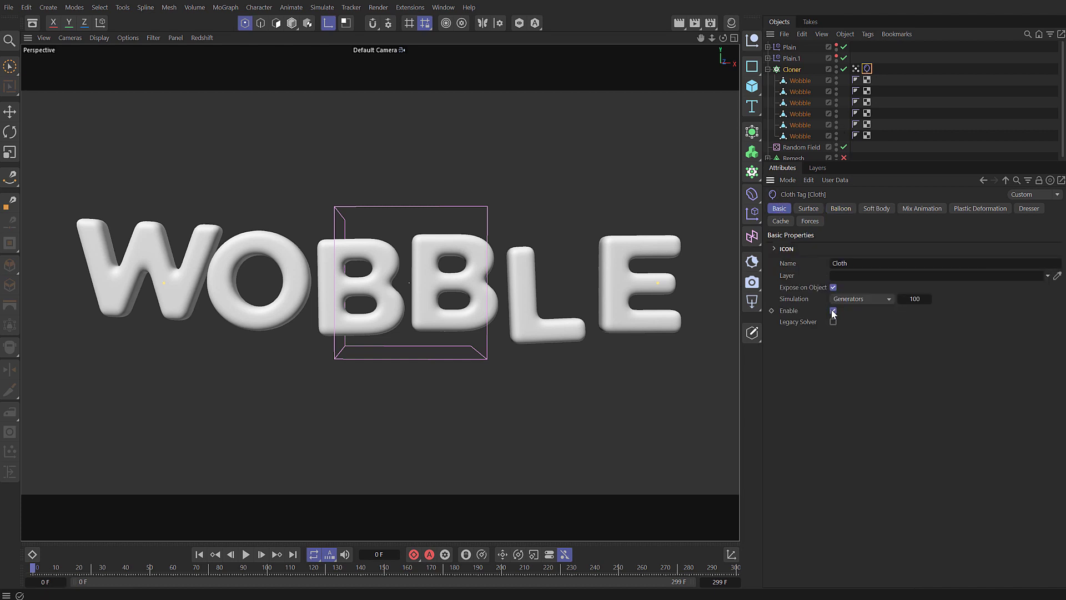
click(855, 68)
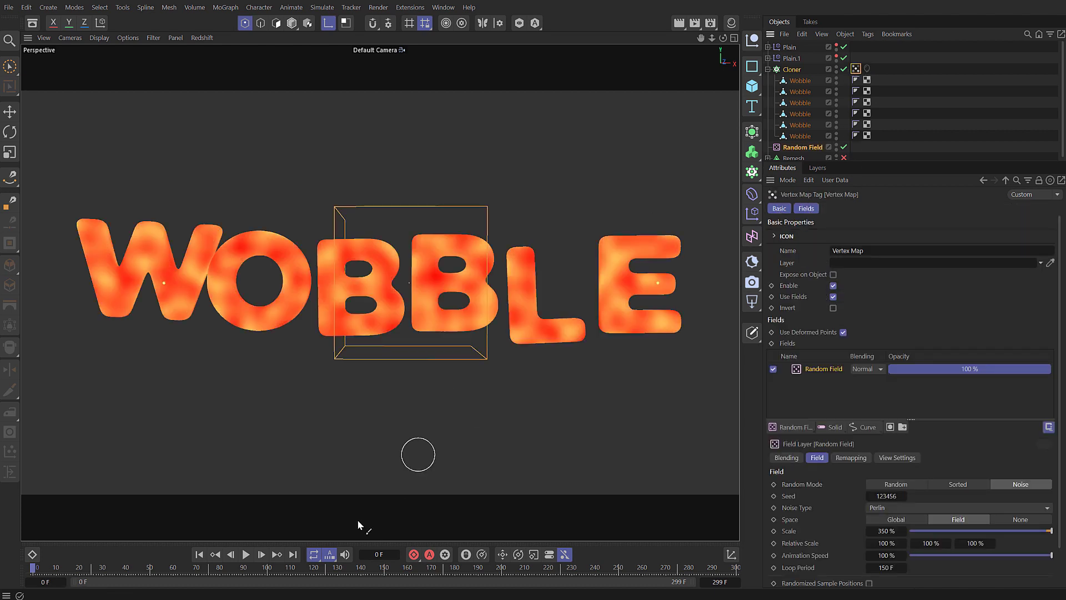
click(246, 554)
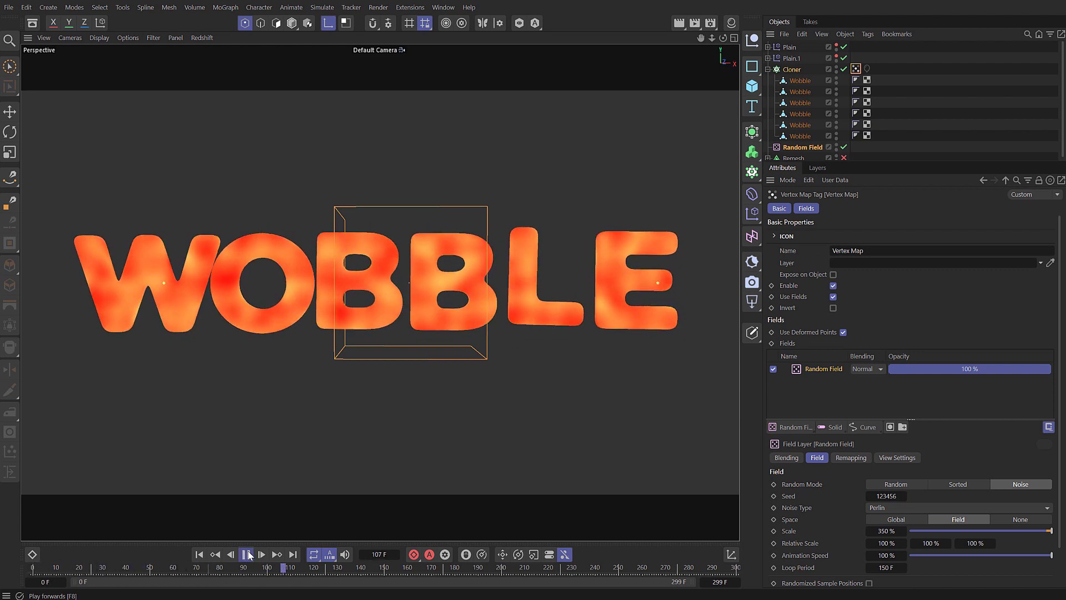
click(246, 554)
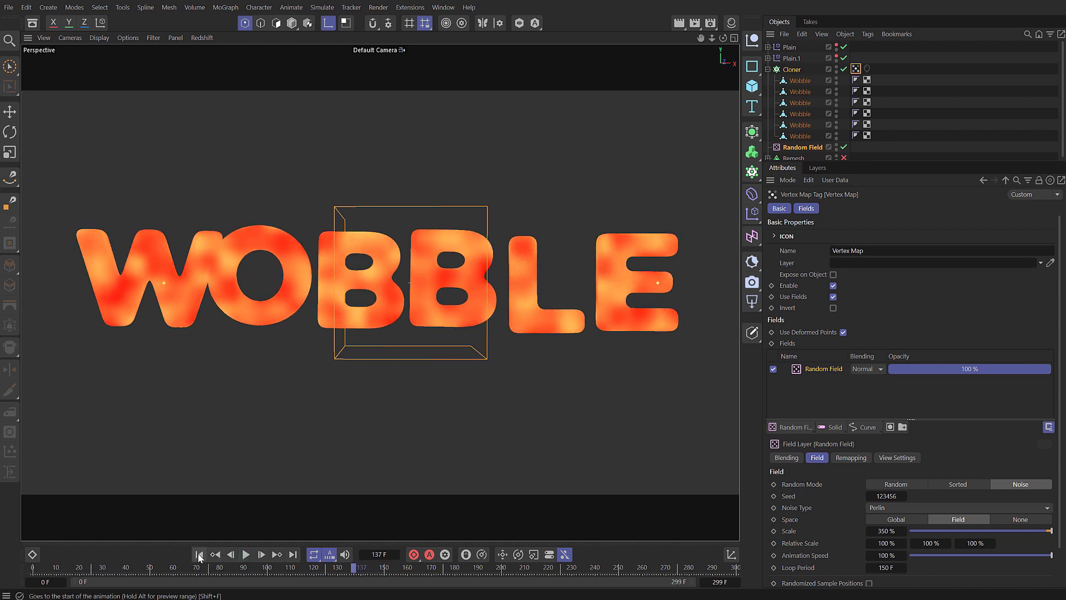
click(200, 555)
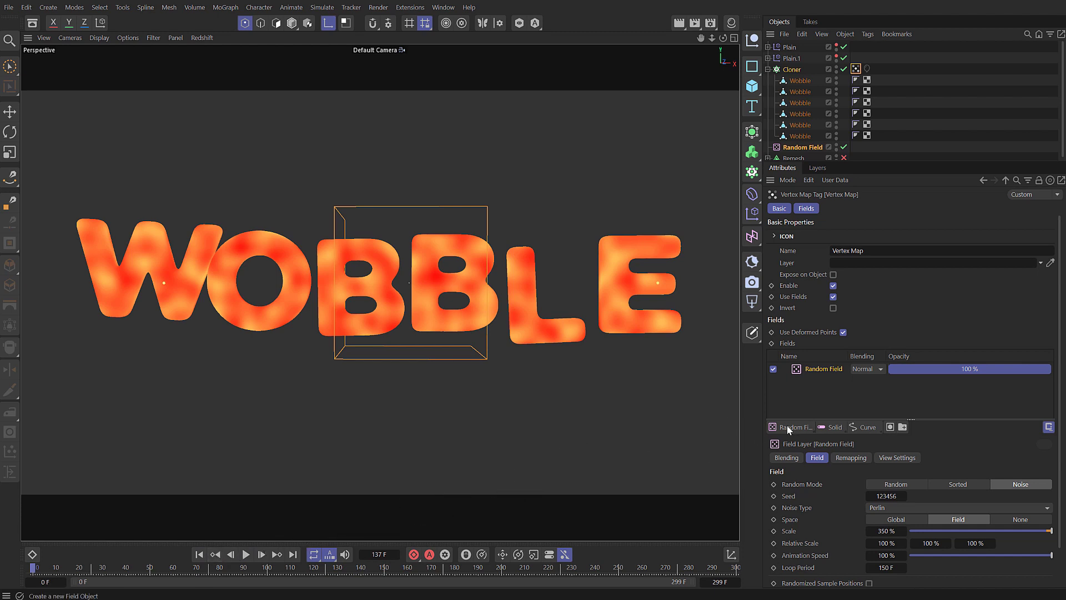
Step: Add a Curve layer above the Random Field and shape it into an S-curve
click(865, 427)
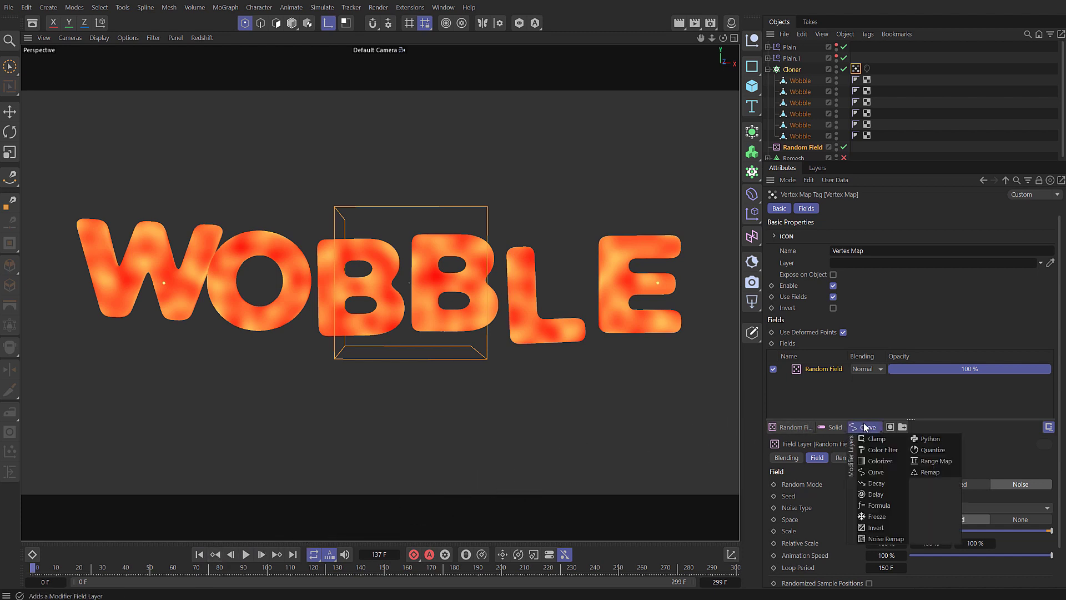
click(887, 472)
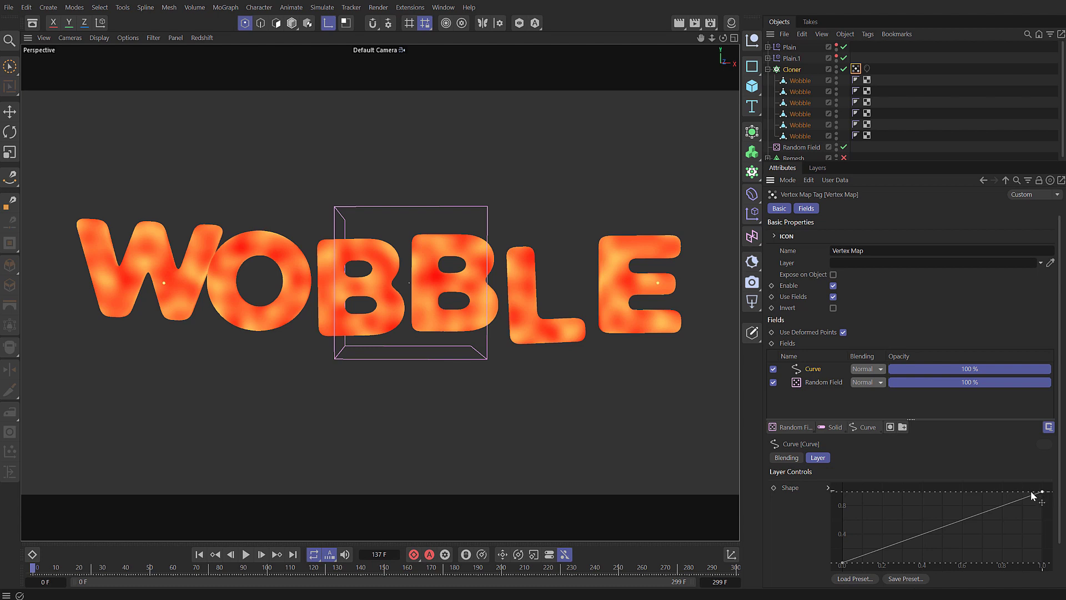
drag(1033, 495, 1026, 494)
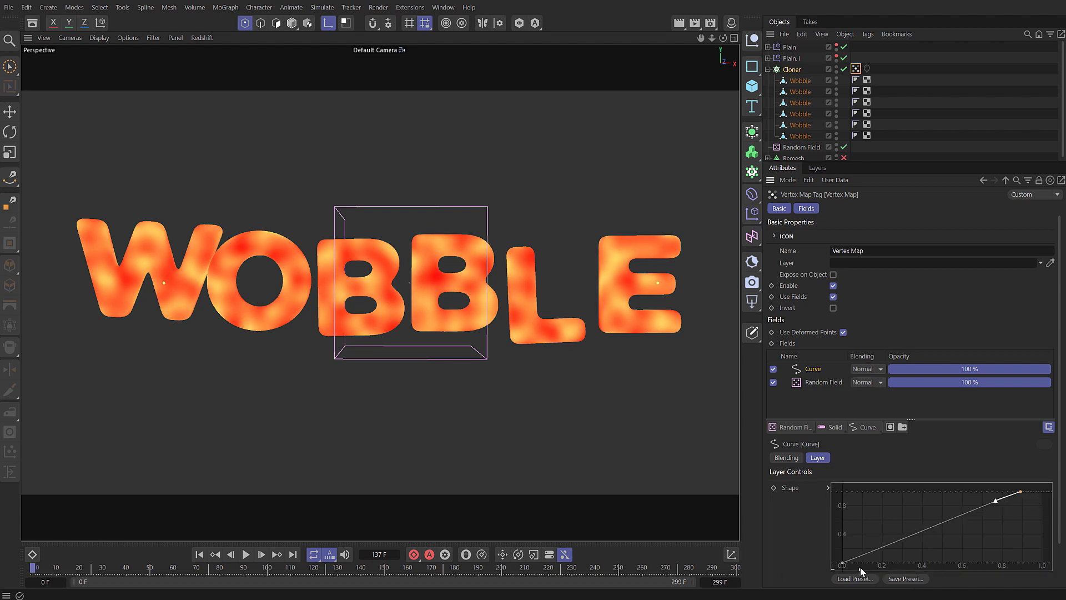
drag(845, 565, 925, 561)
click(1021, 491)
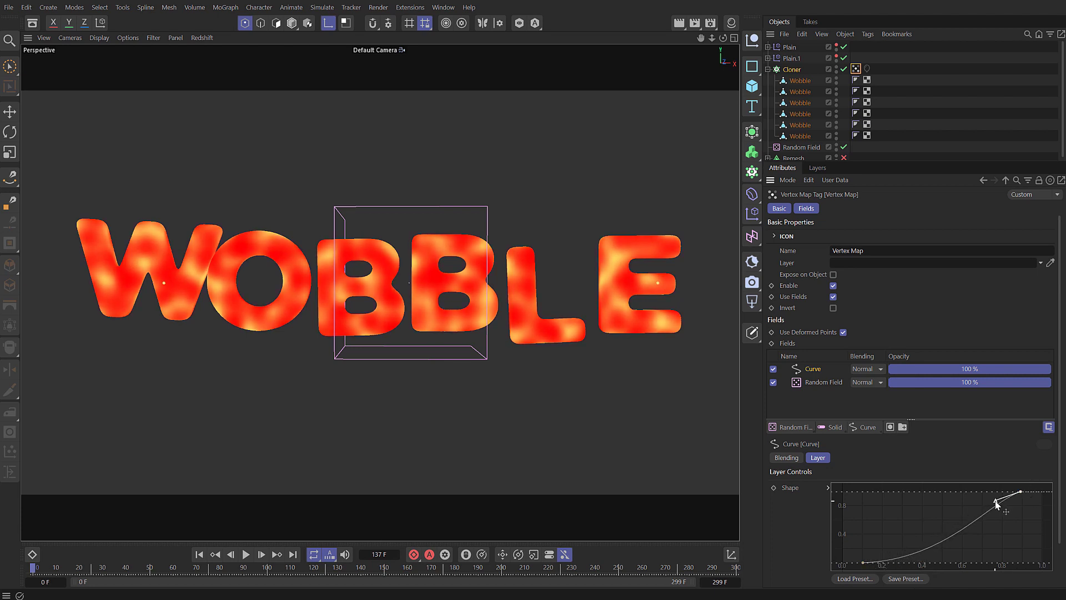
drag(997, 499, 949, 495)
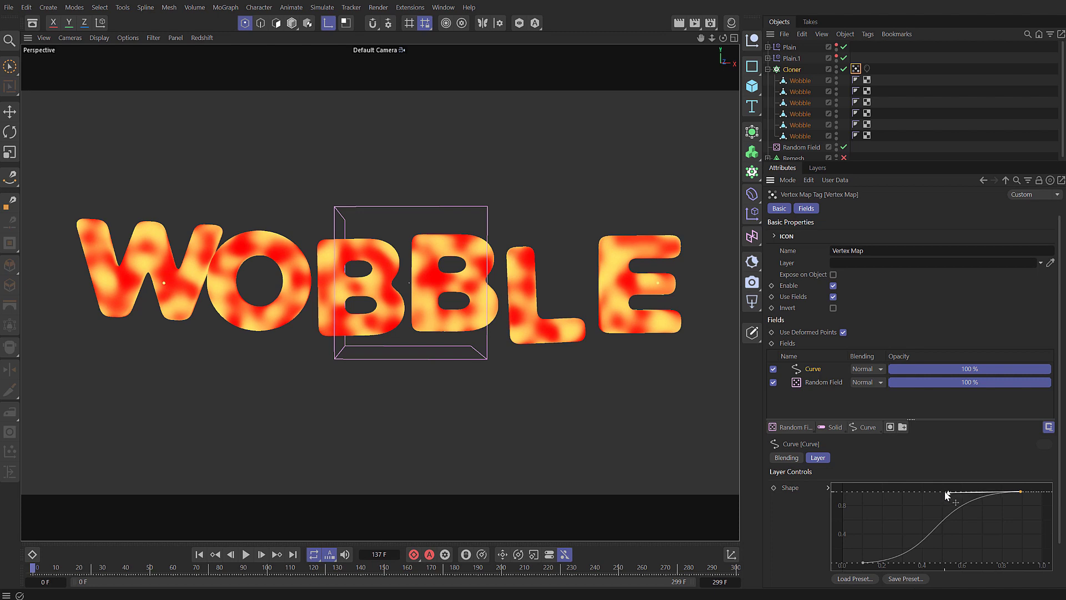
Step: Preview the sharpened weights, rewind, and enlarge the objects list
click(246, 554)
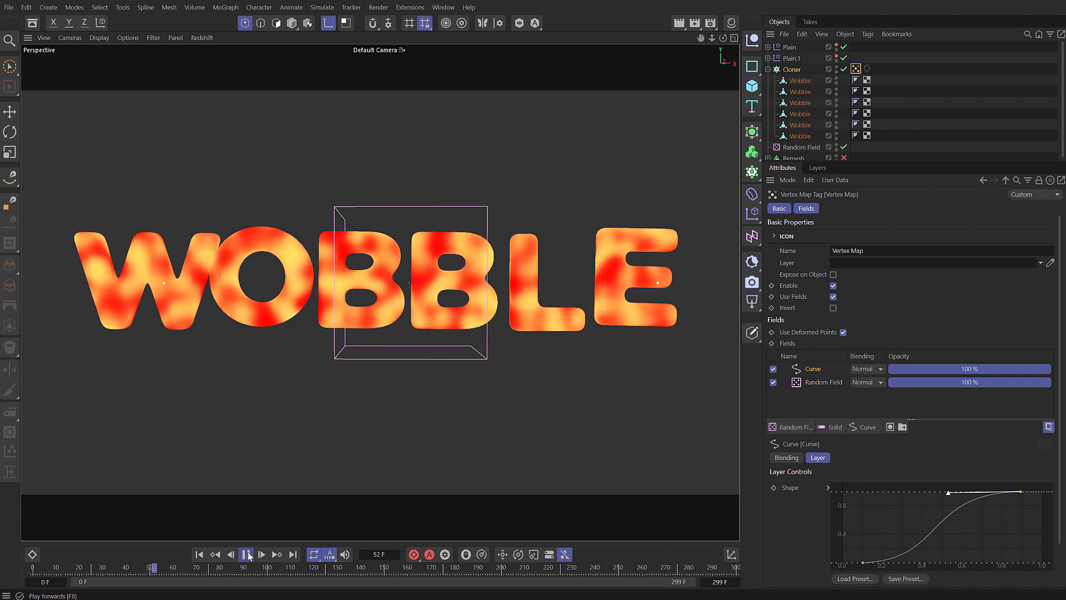
click(246, 554)
click(198, 554)
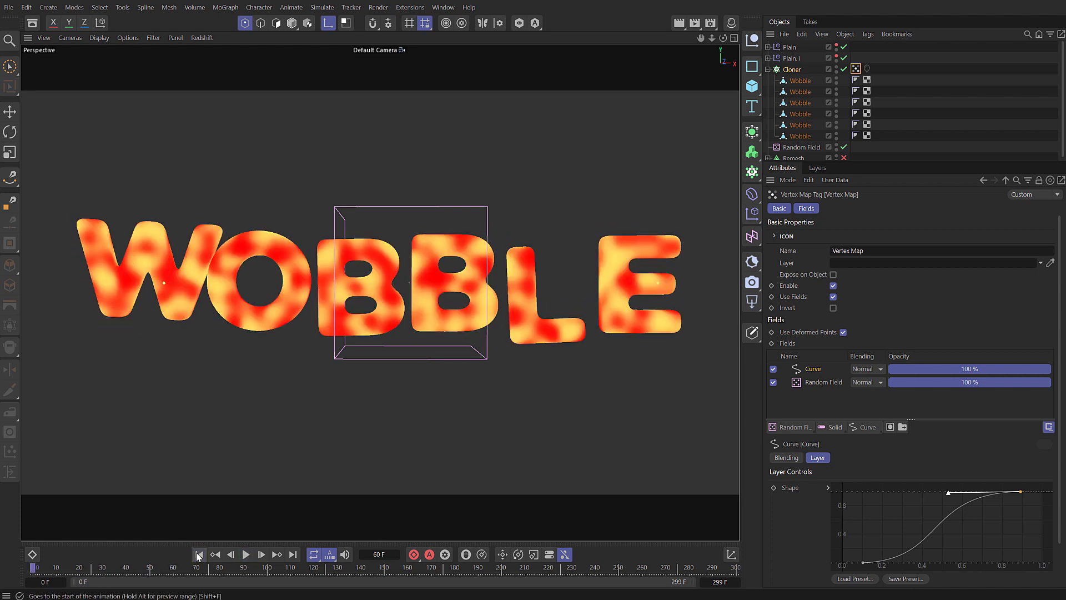
drag(887, 161, 886, 255)
Step: Enable the letters' cloth and pin it with the Vertex Map at 20% influence
key(e)
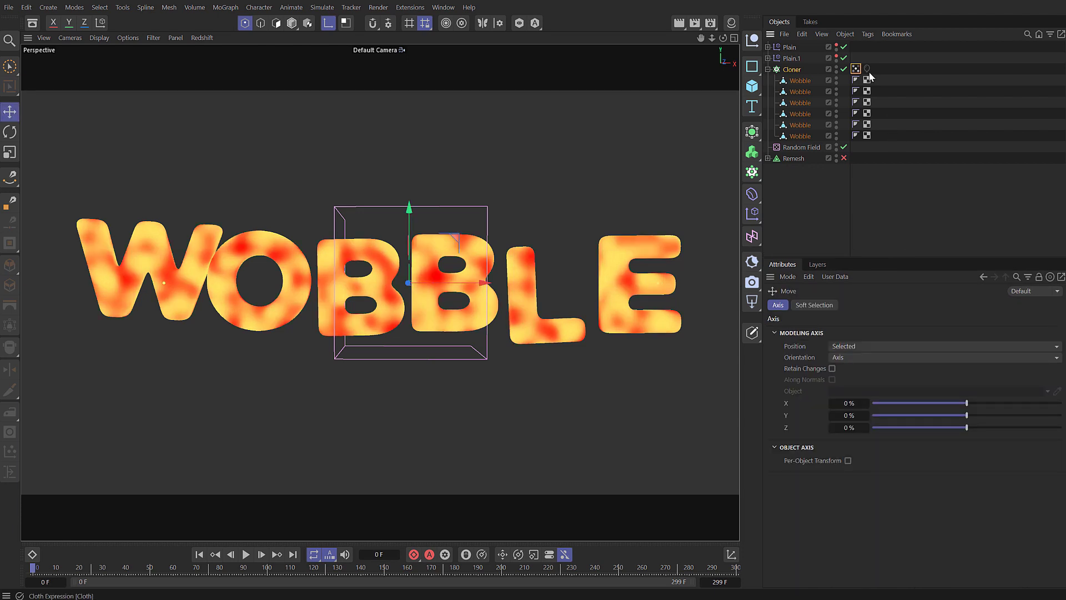
click(867, 68)
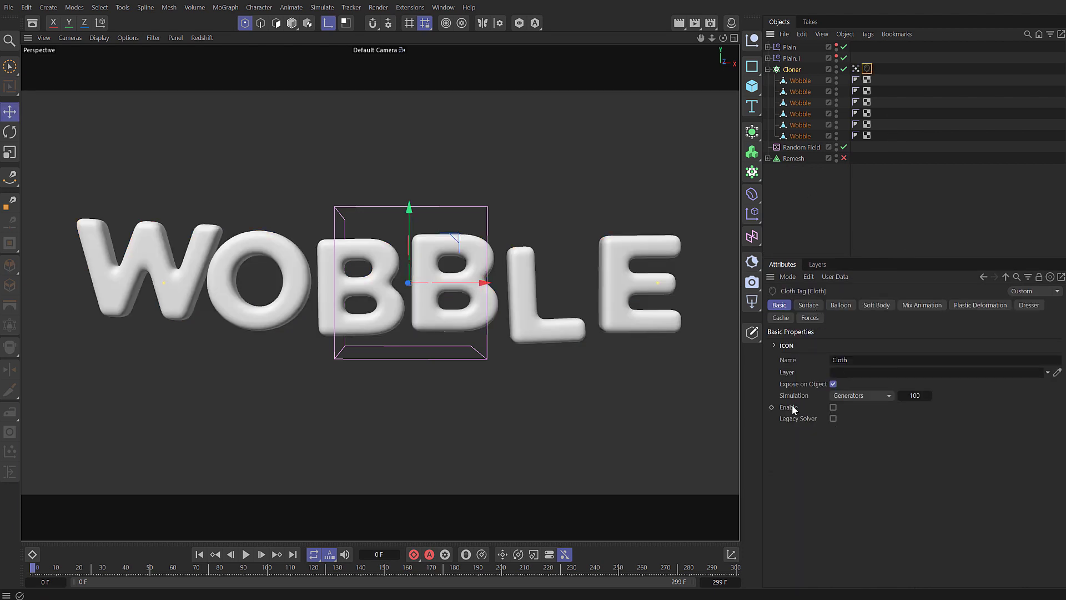
click(833, 408)
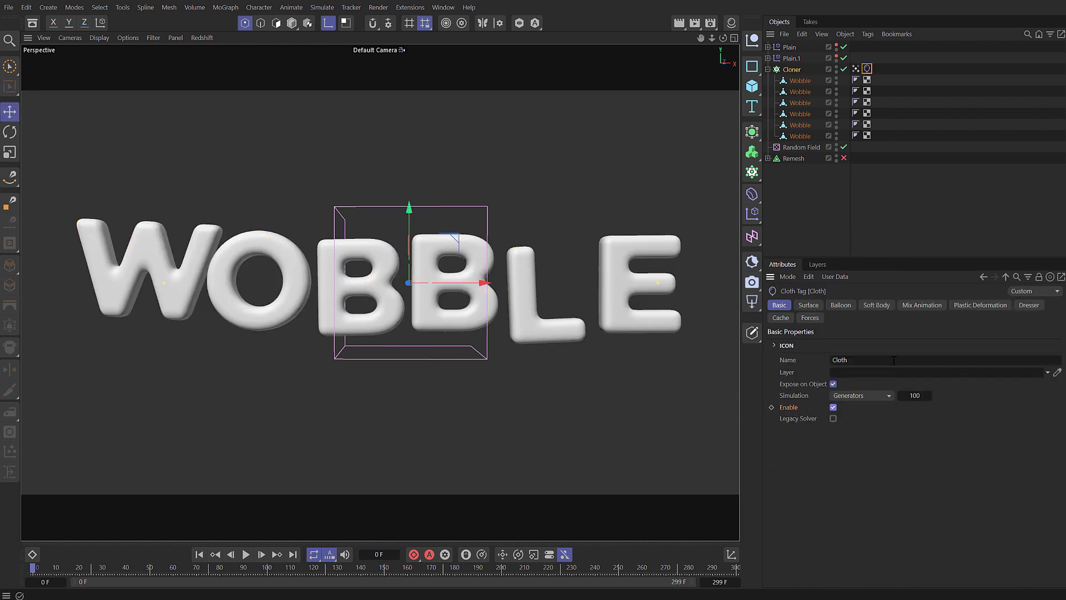
click(926, 306)
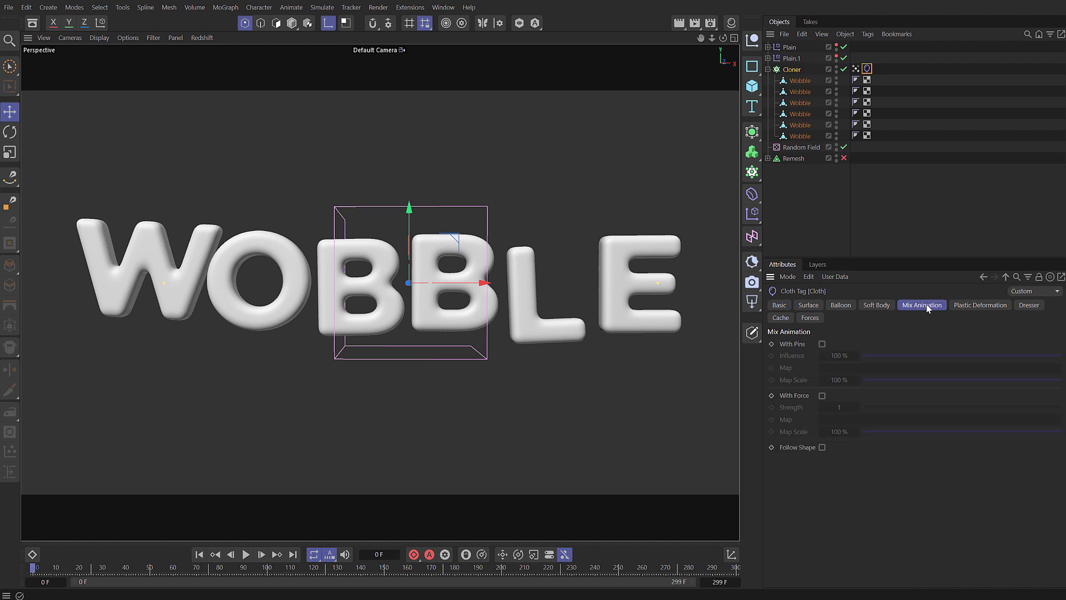
click(822, 344)
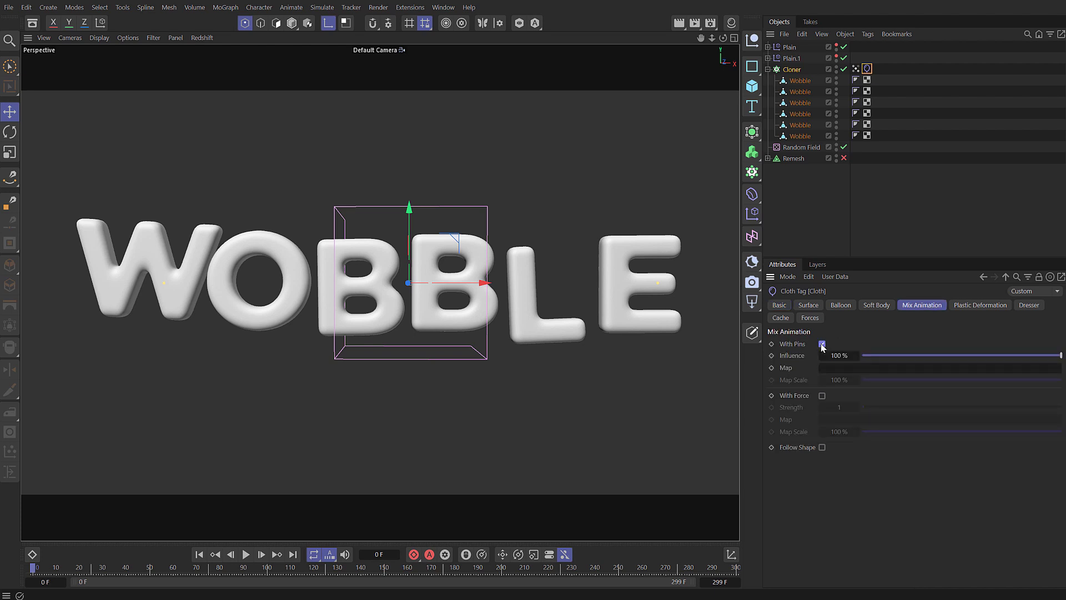
click(855, 68)
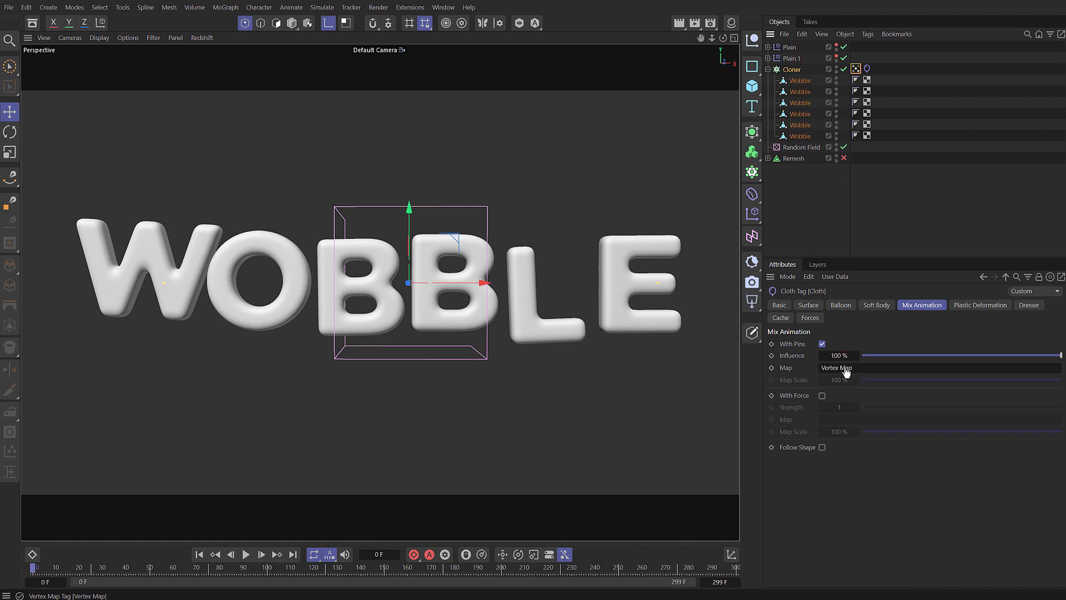
drag(847, 372, 846, 371)
click(838, 357)
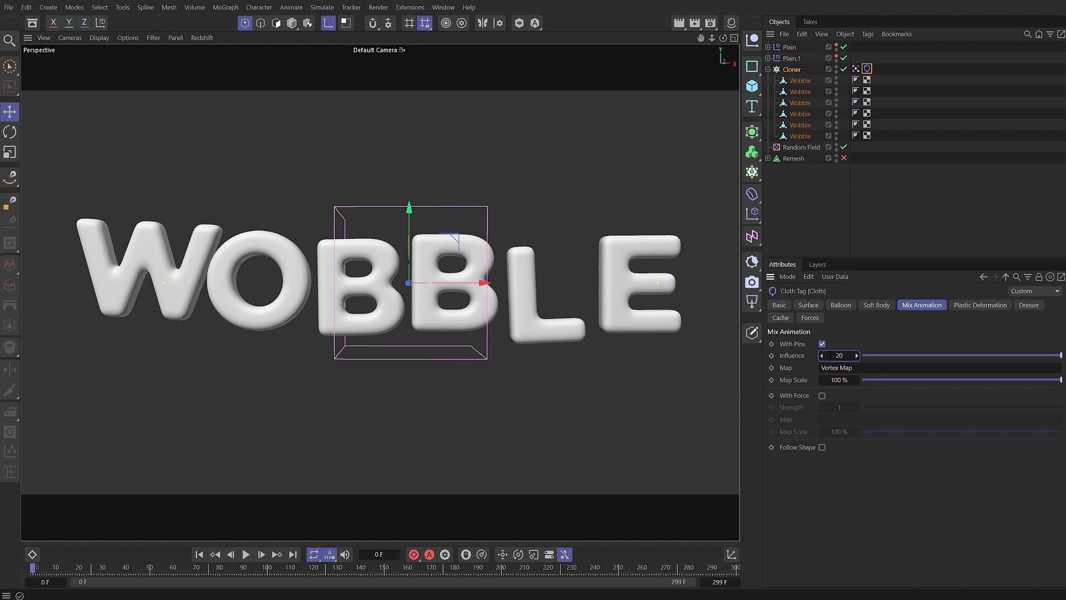
text(20)
key(Return)
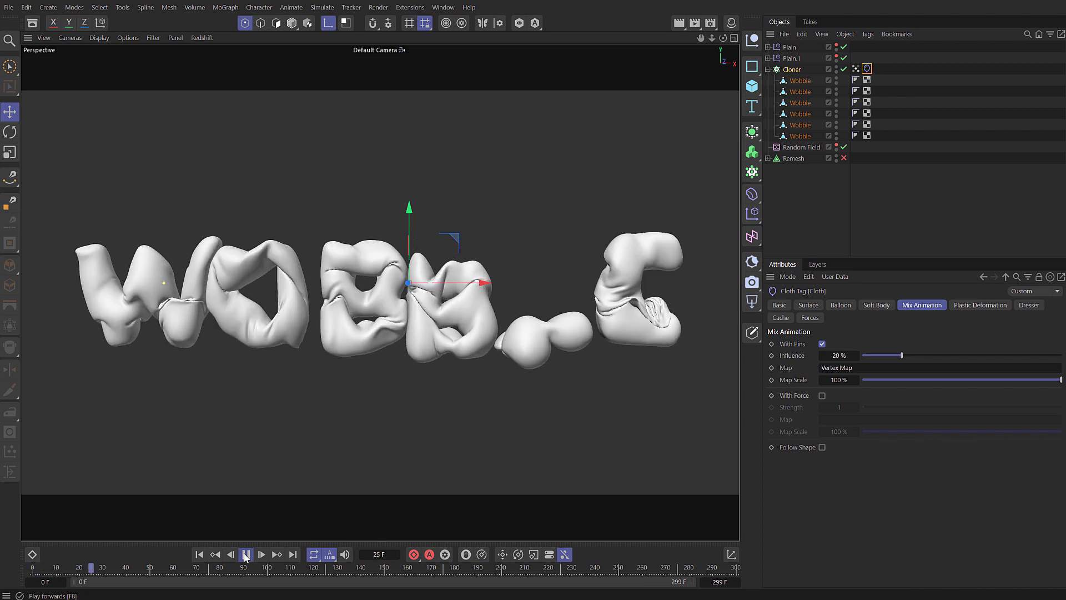
Step: Replay the simulation from frame 0 to check the pinning, then cache the cloth simulation
click(246, 555)
click(199, 554)
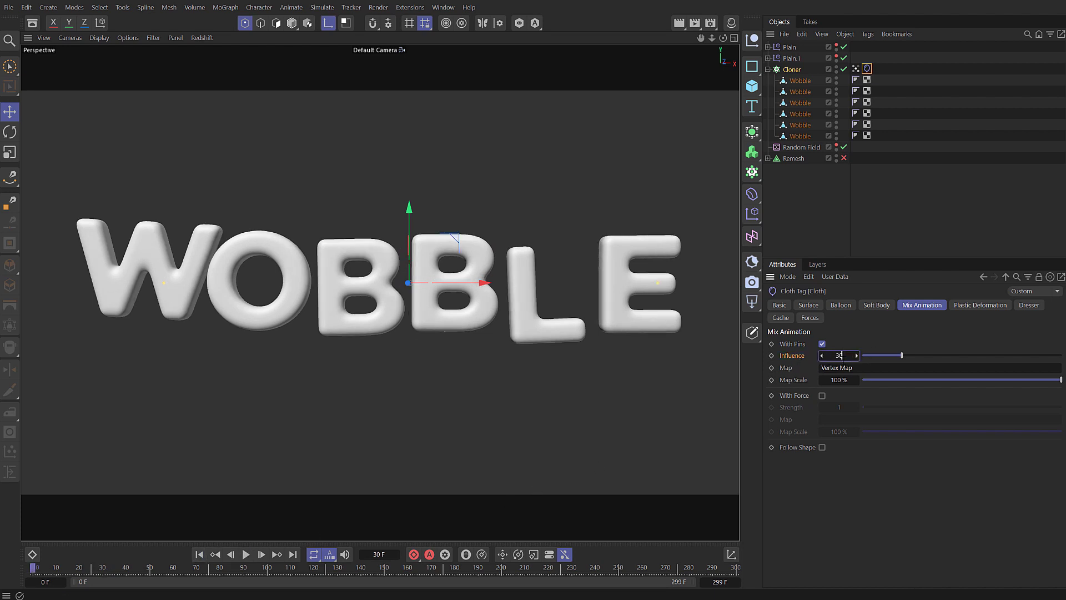
click(247, 555)
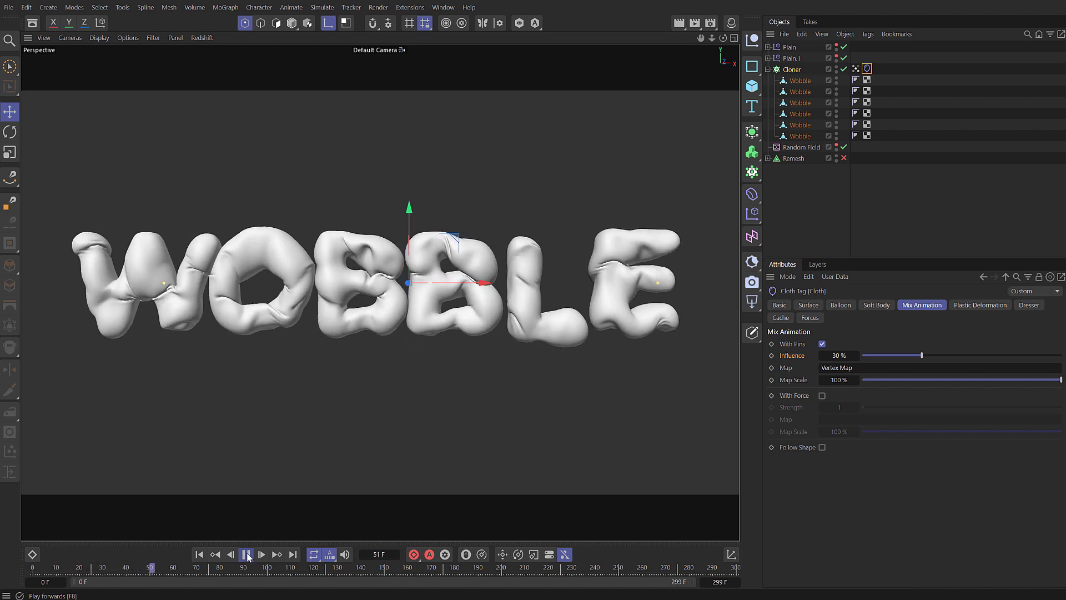
click(199, 554)
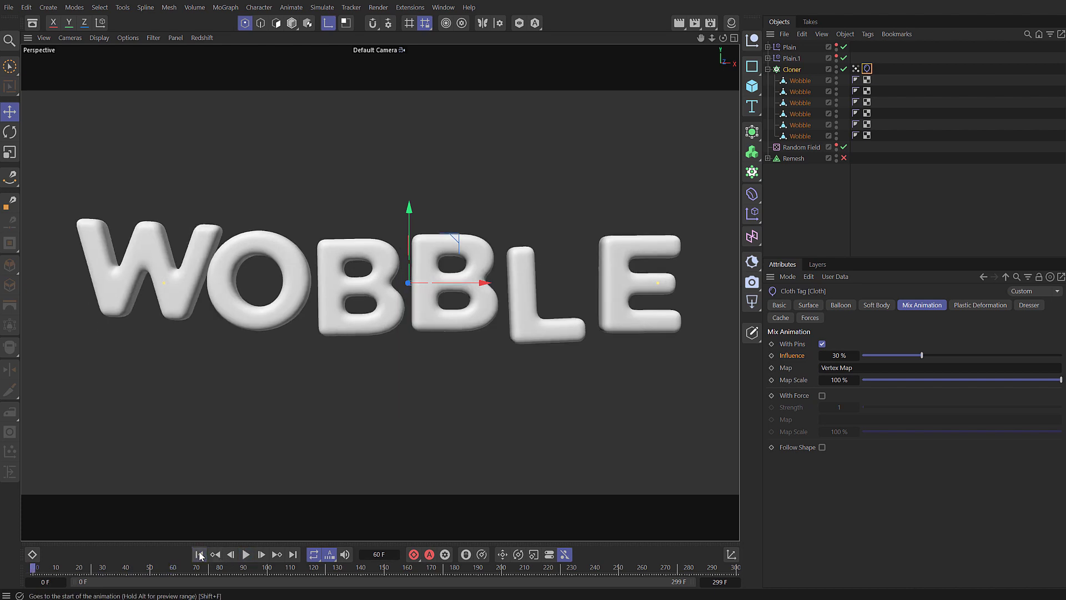
click(780, 317)
click(952, 371)
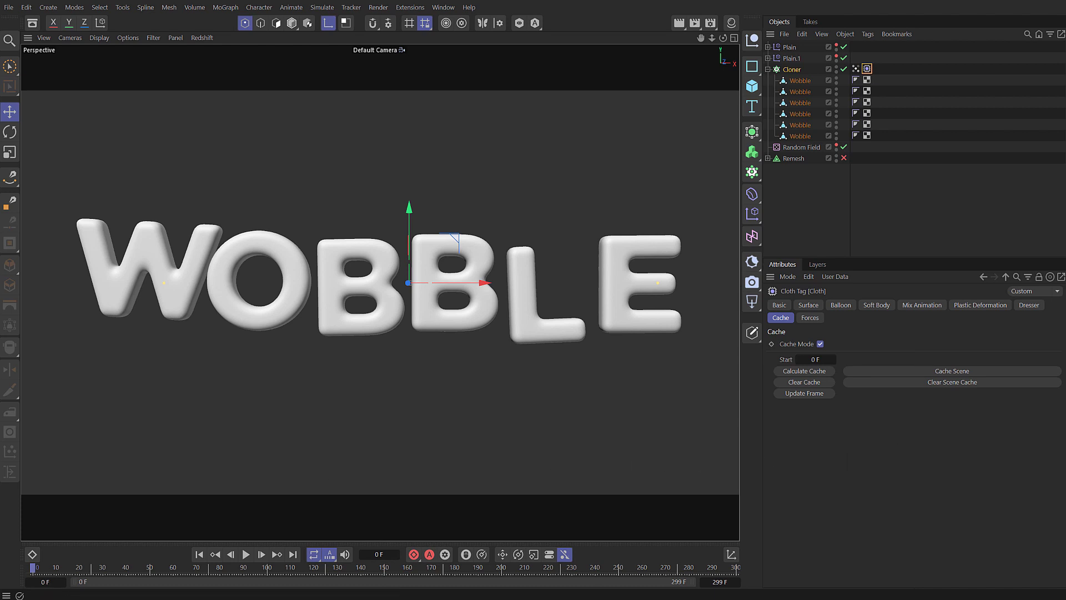
Step: Scrub the cached simulation, check the Random Field's loop period, and jump to frame 250
drag(59, 572, 267, 590)
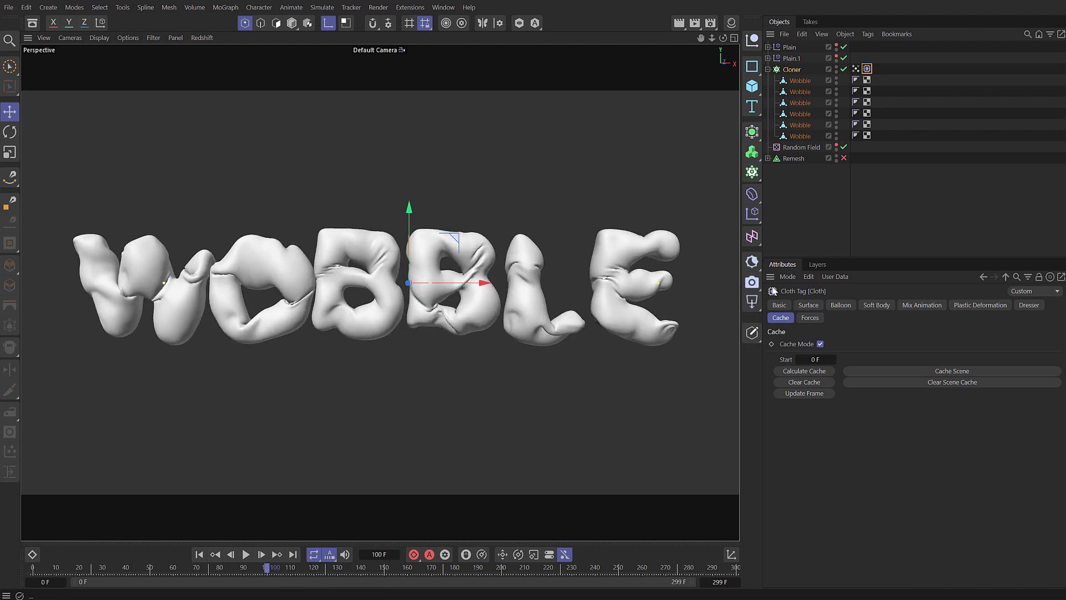
click(800, 148)
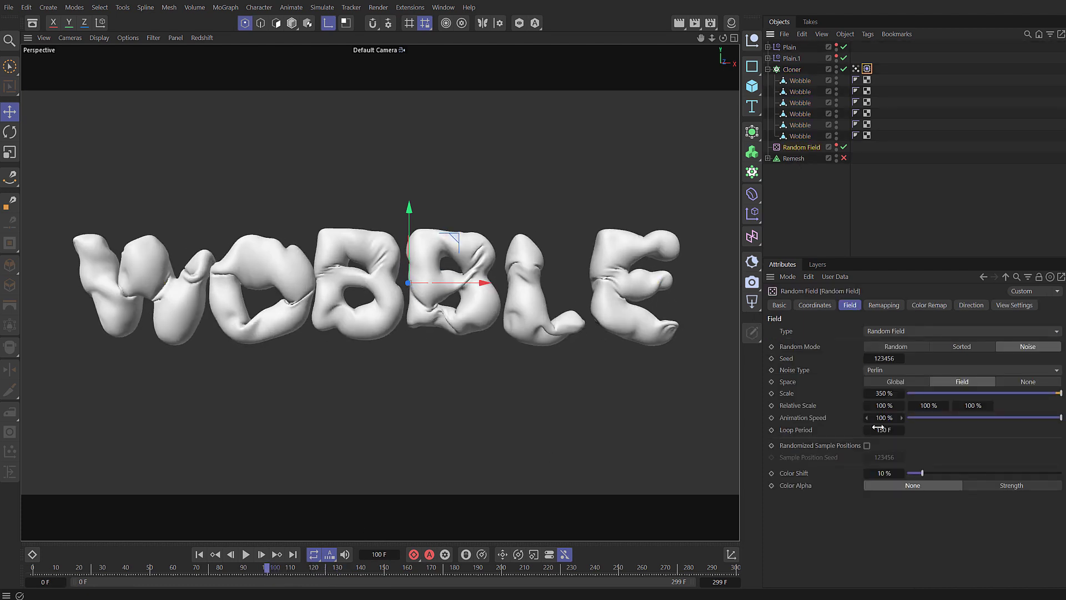
click(618, 566)
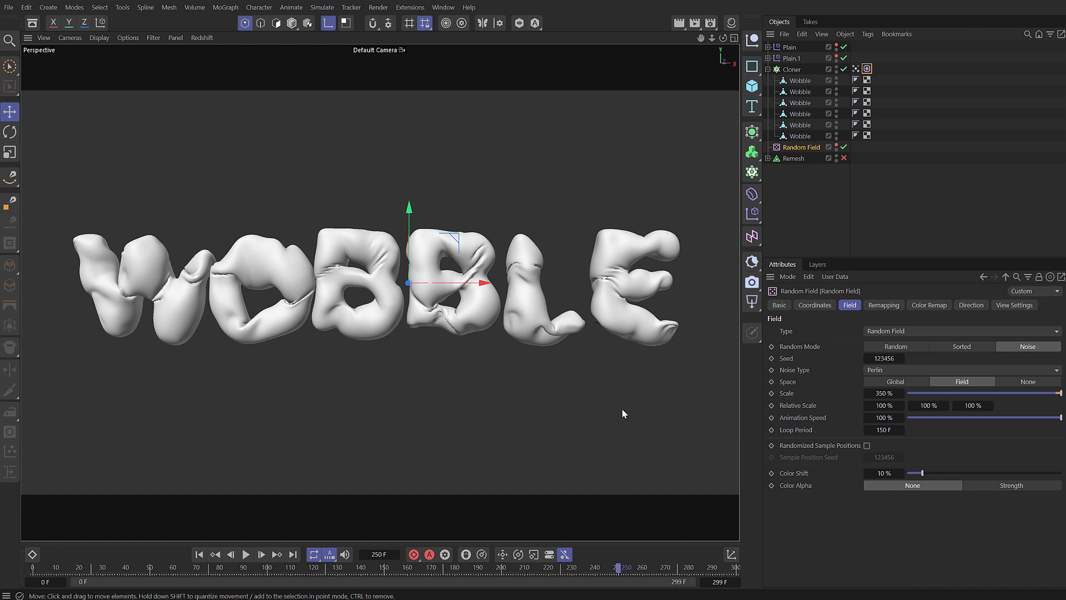
Step: Set the preview range to frames 100–249 and play the loop
double_click(83, 582)
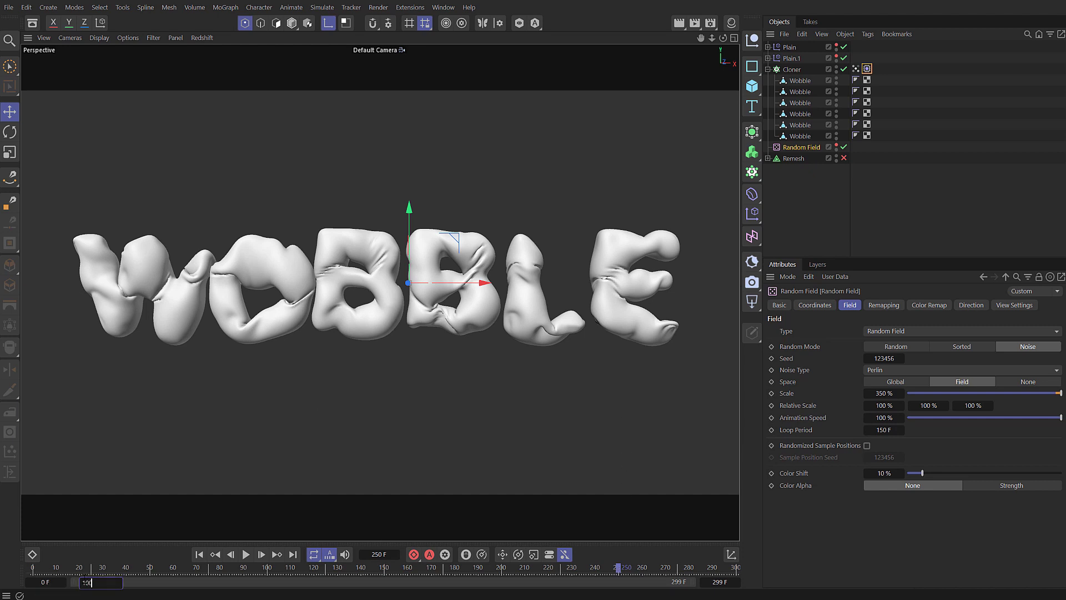
key(Return)
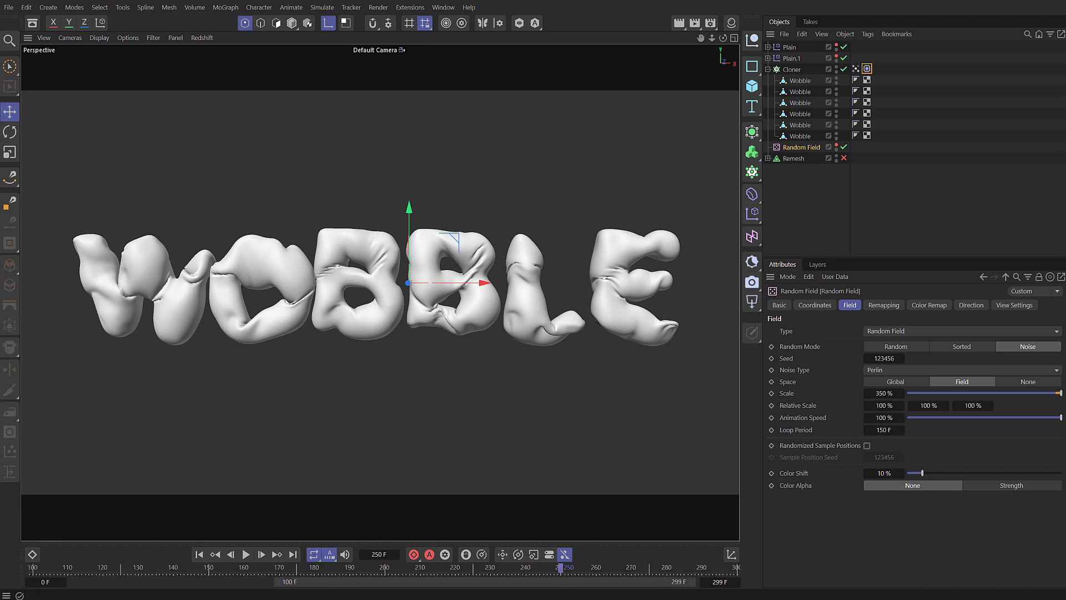
double_click(680, 583)
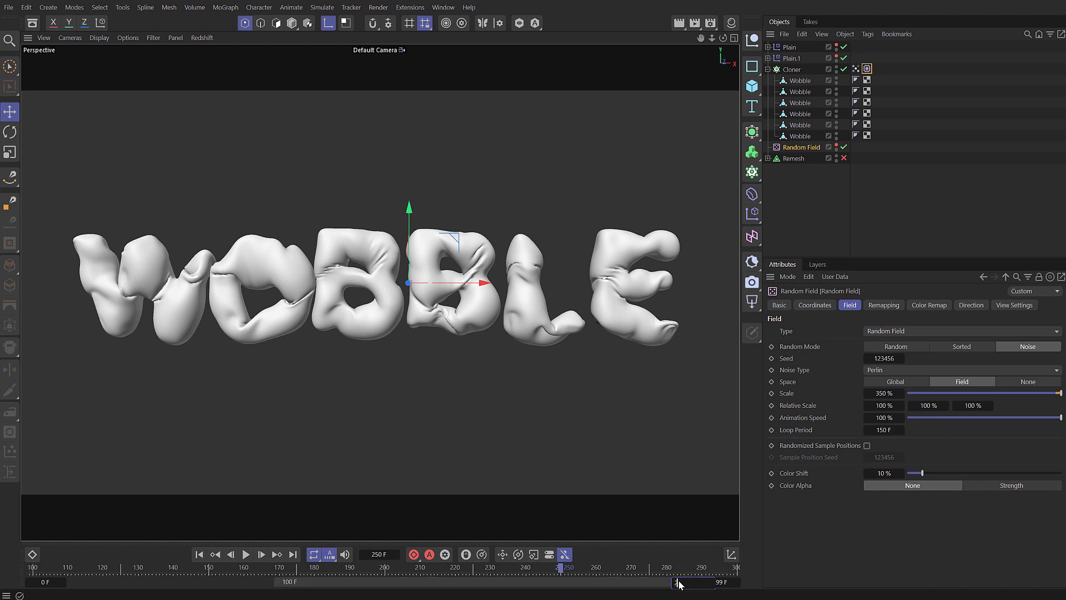
text(249)
key(Return)
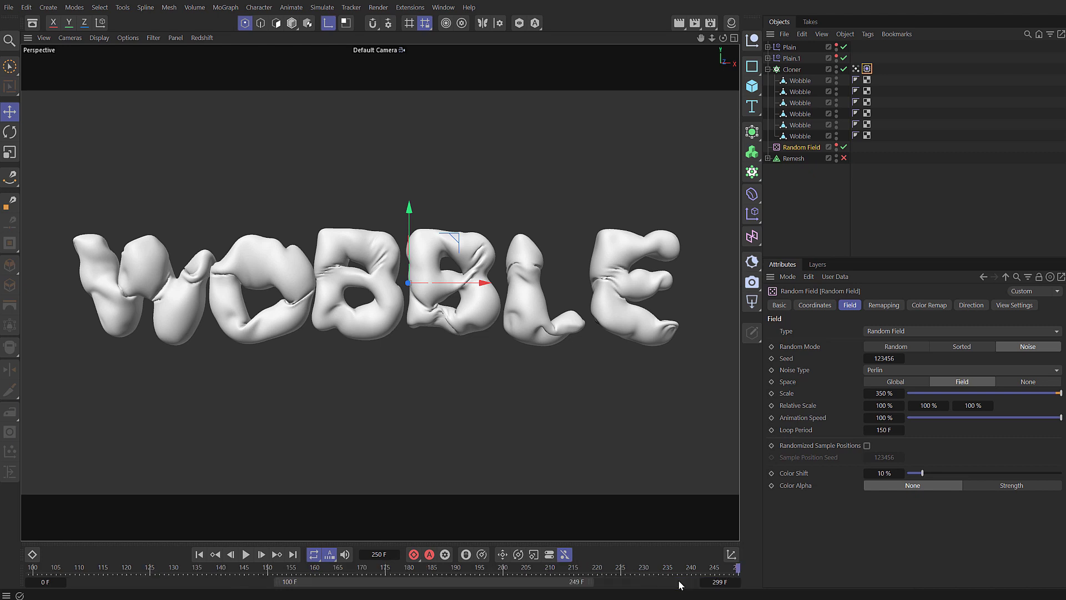
click(248, 556)
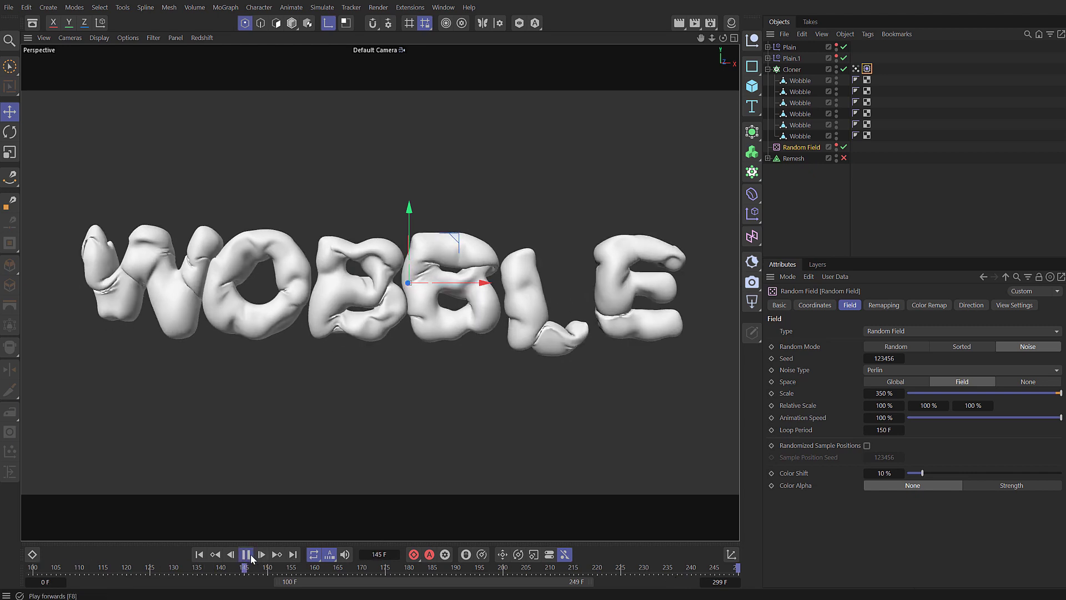
click(800, 203)
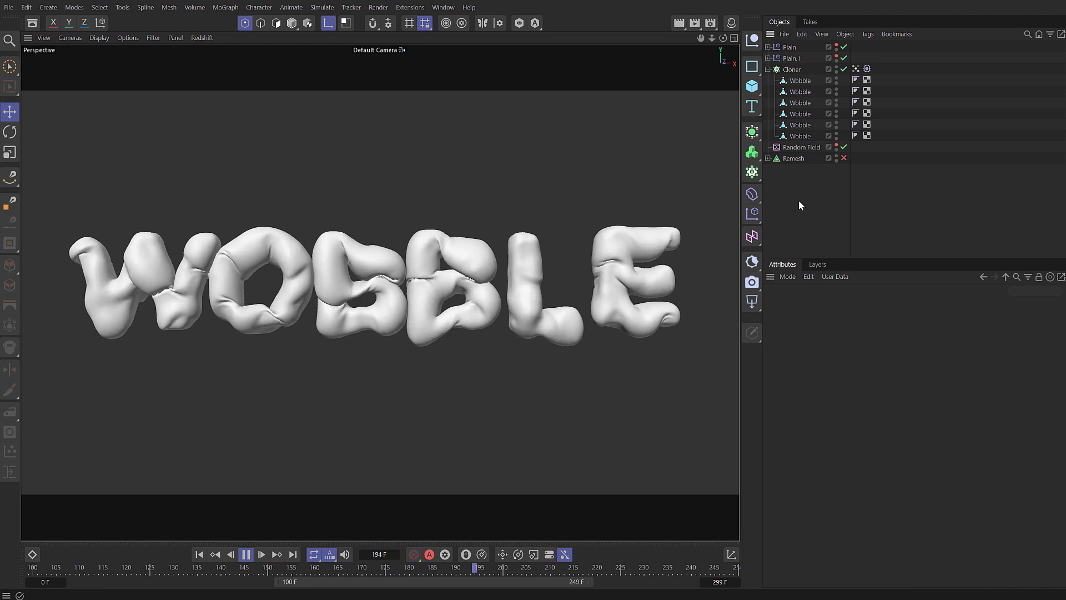